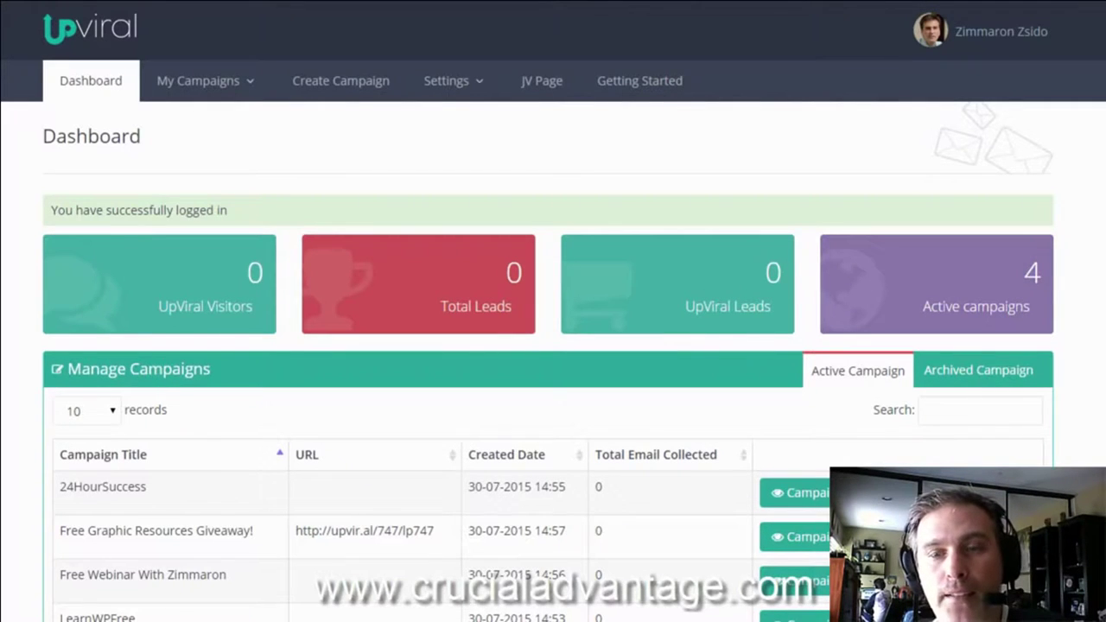
- Review the dashboard's campaign list and open the getting-started tutorials on starting a giveaway and a contest
scroll(552, 345, "down", 3)
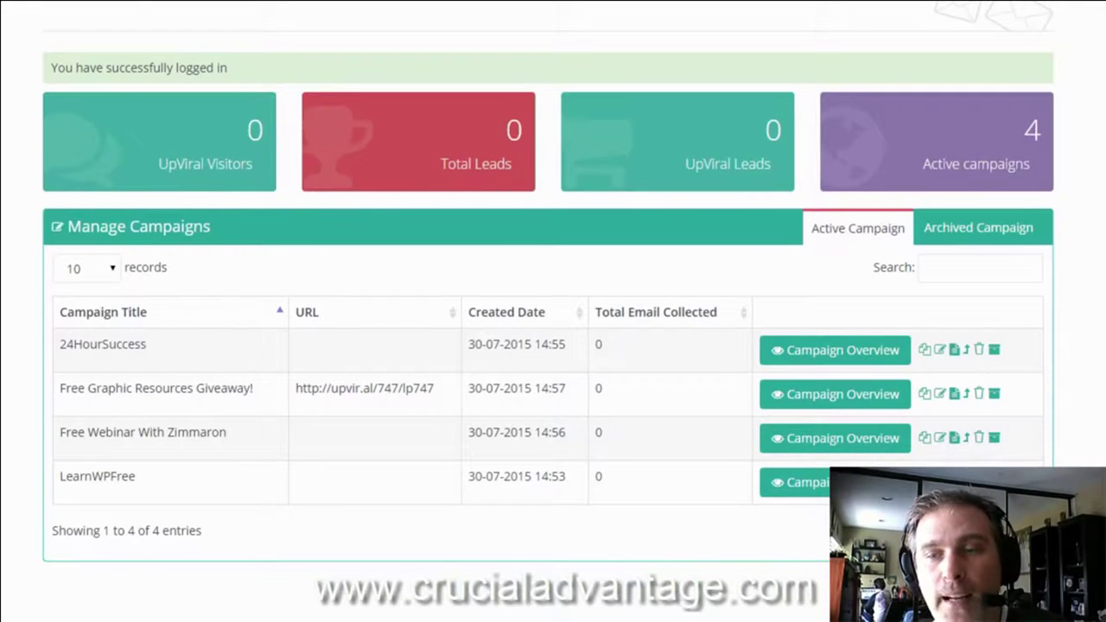
scroll(552, 311, "up", 2)
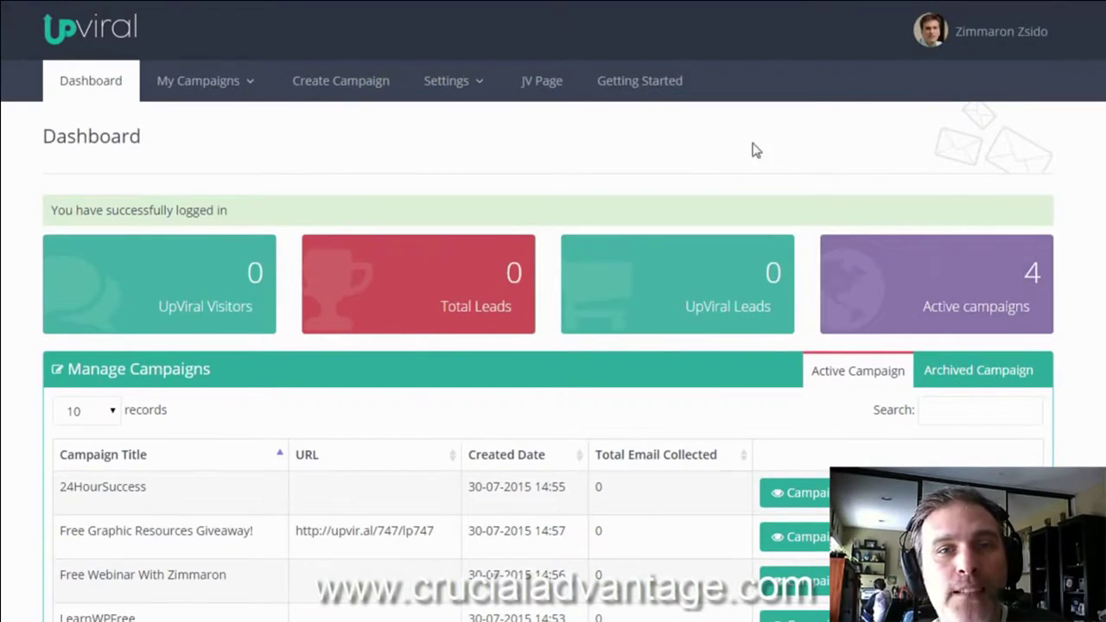
left_click(648, 86)
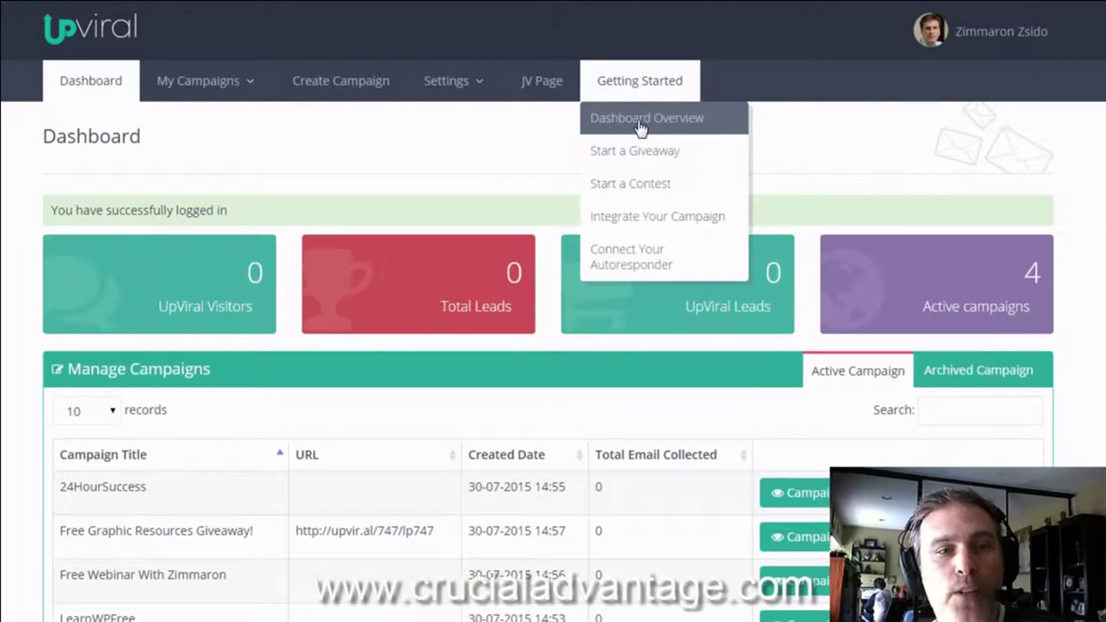
left_click(635, 151)
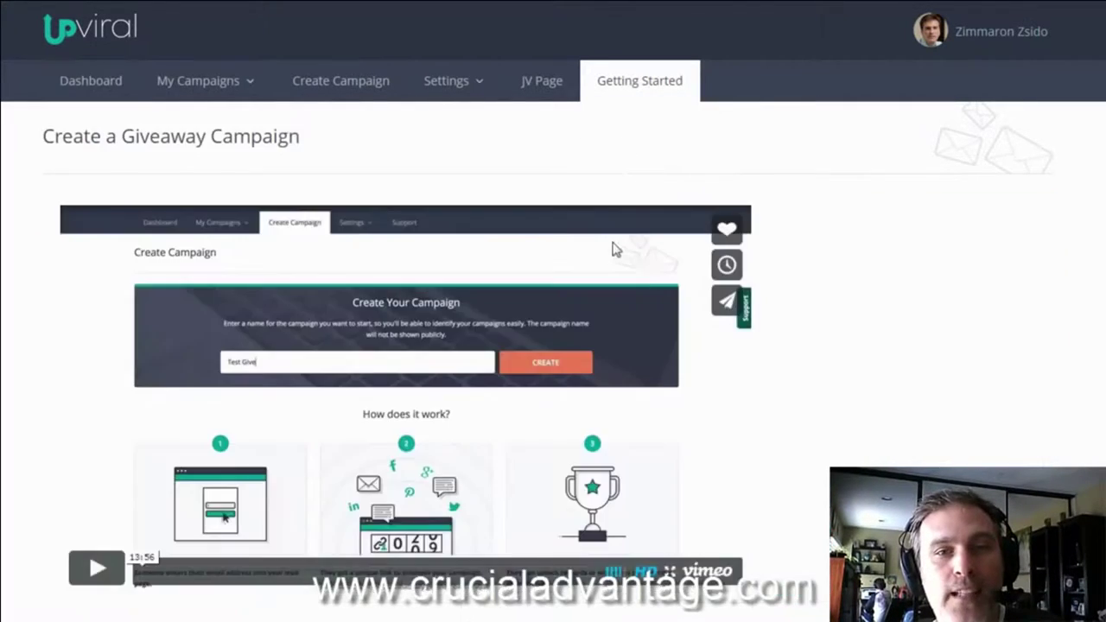
mouse_move(632, 92)
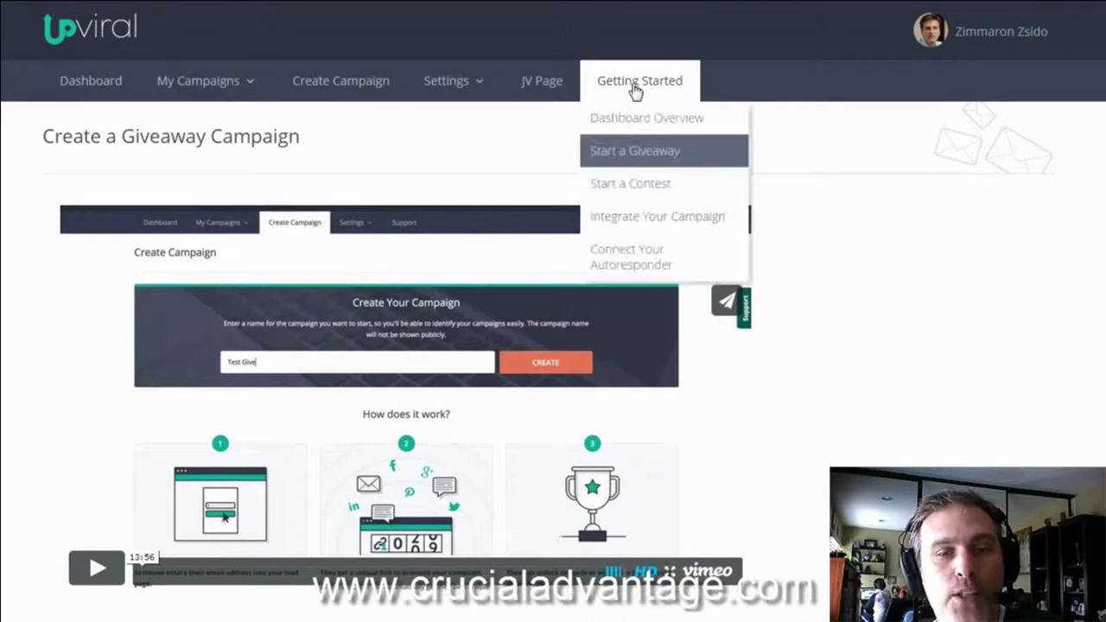
left_click(628, 184)
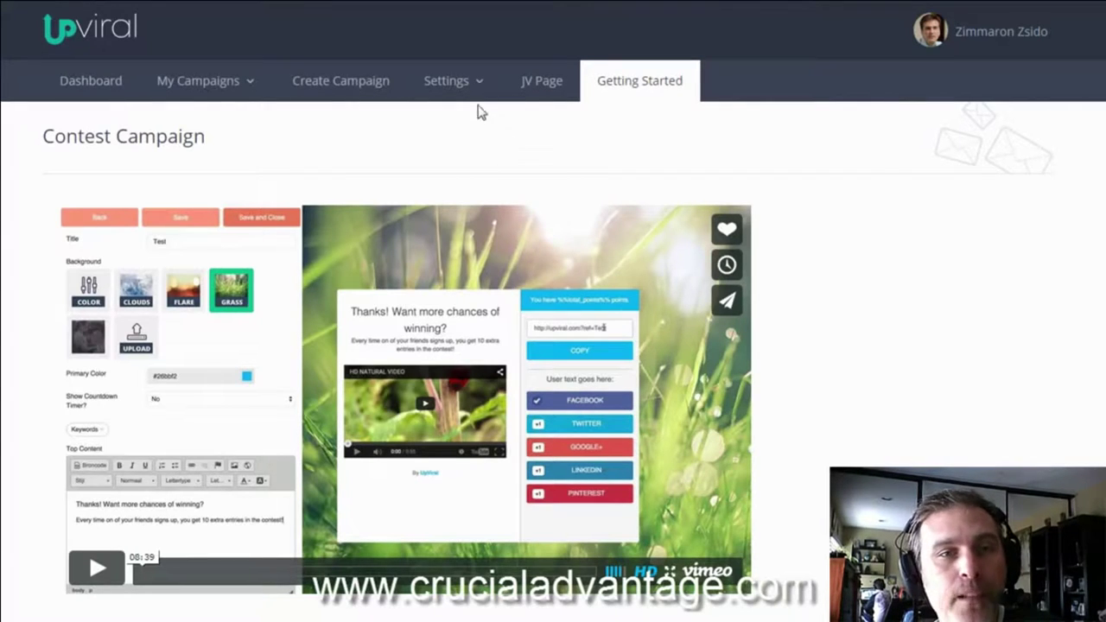
- Review the account's general settings and the list of autoresponders
mouse_move(469, 80)
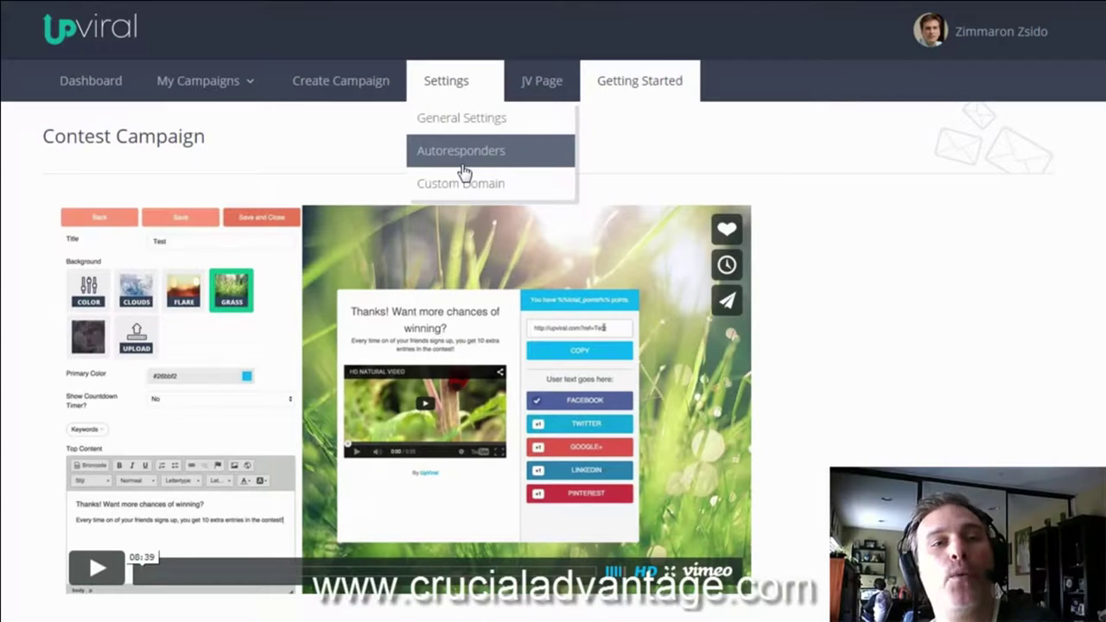
left_click(450, 120)
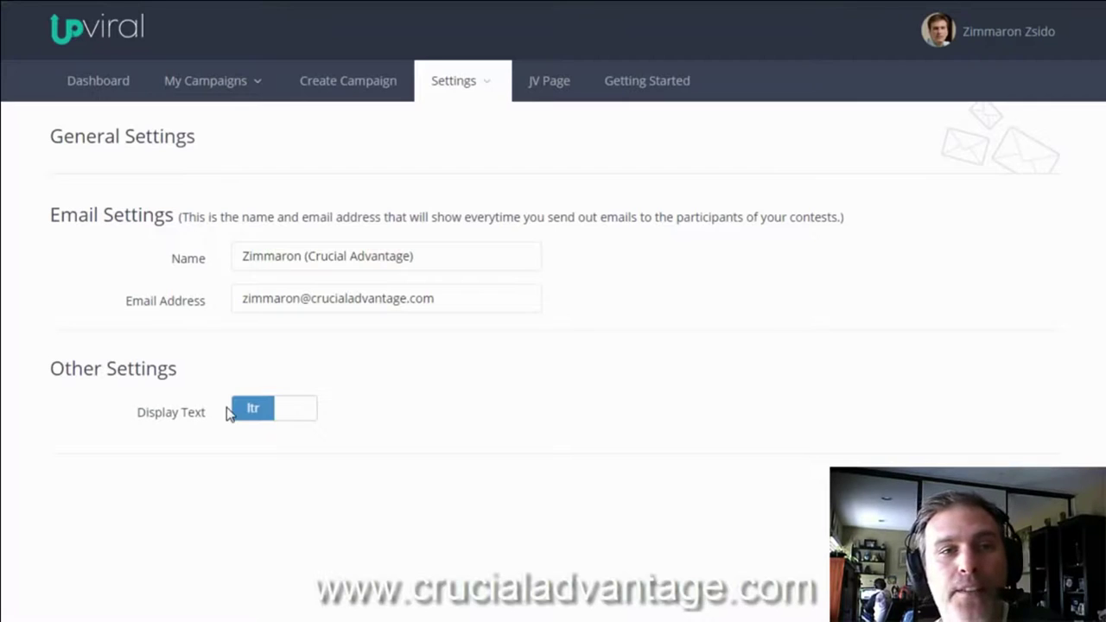
left_click(453, 80)
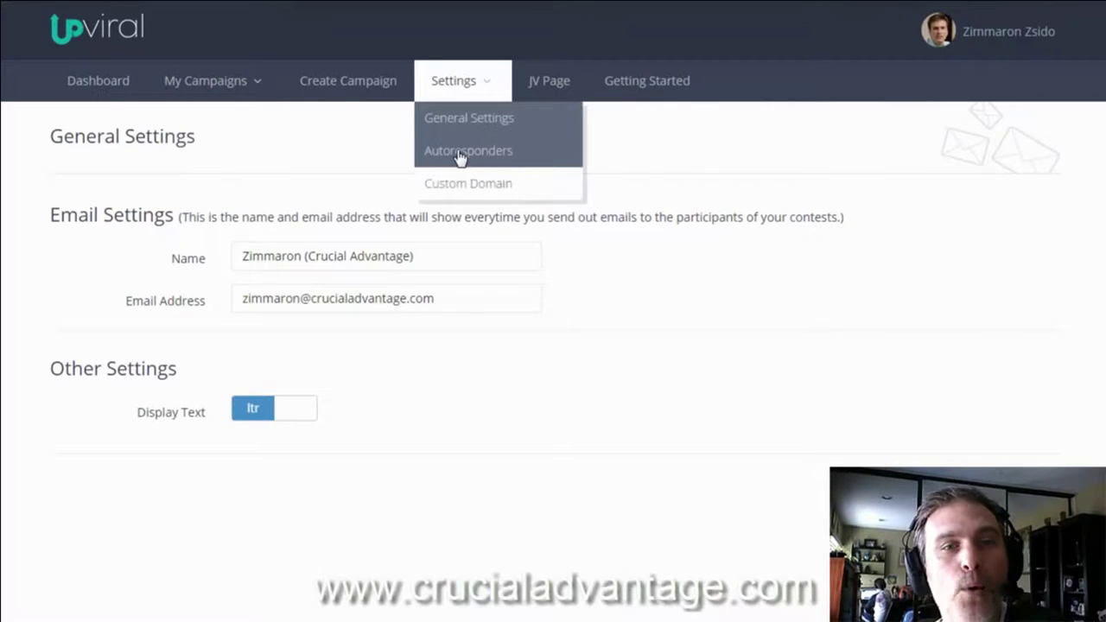
left_click(459, 152)
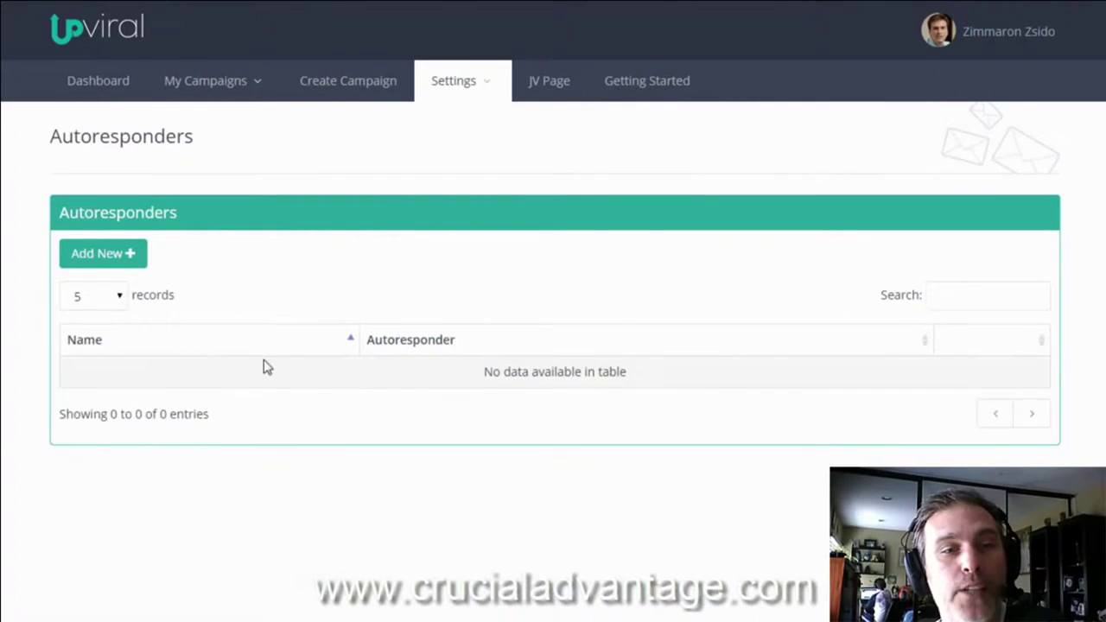
- Open the form for a new autoresponder and examine the available autoresponder services
left_click(132, 256)
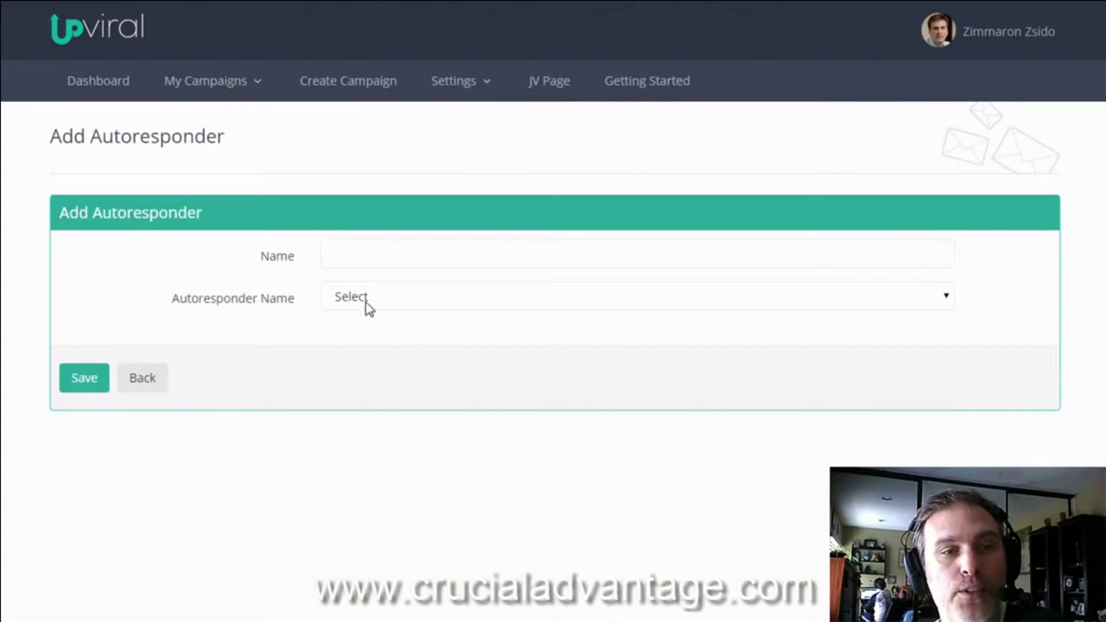
left_click(365, 298)
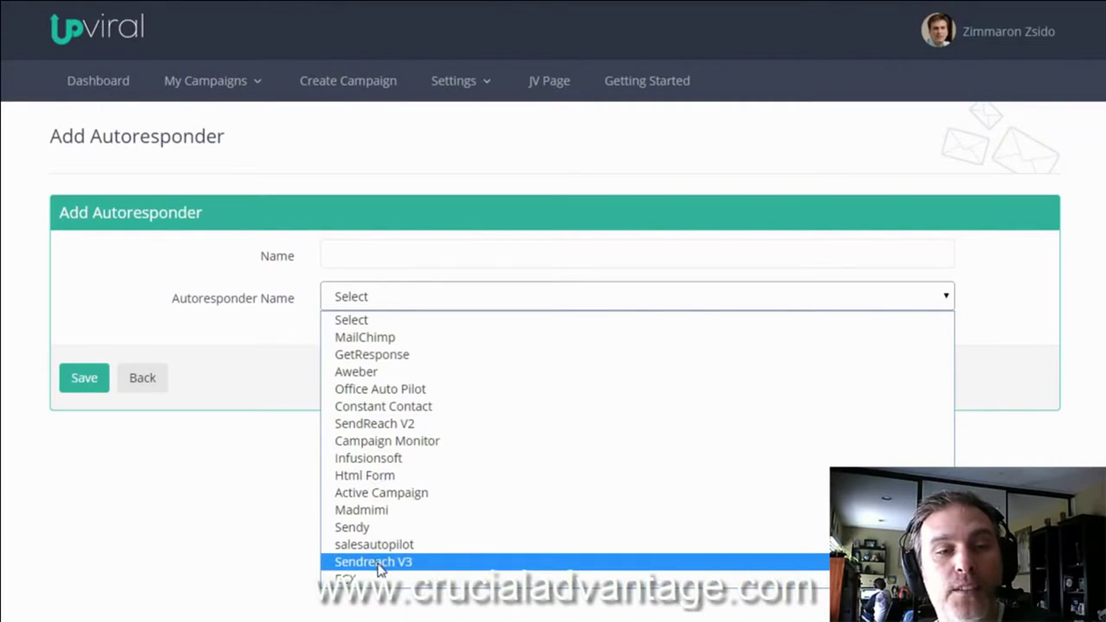
left_click(235, 465)
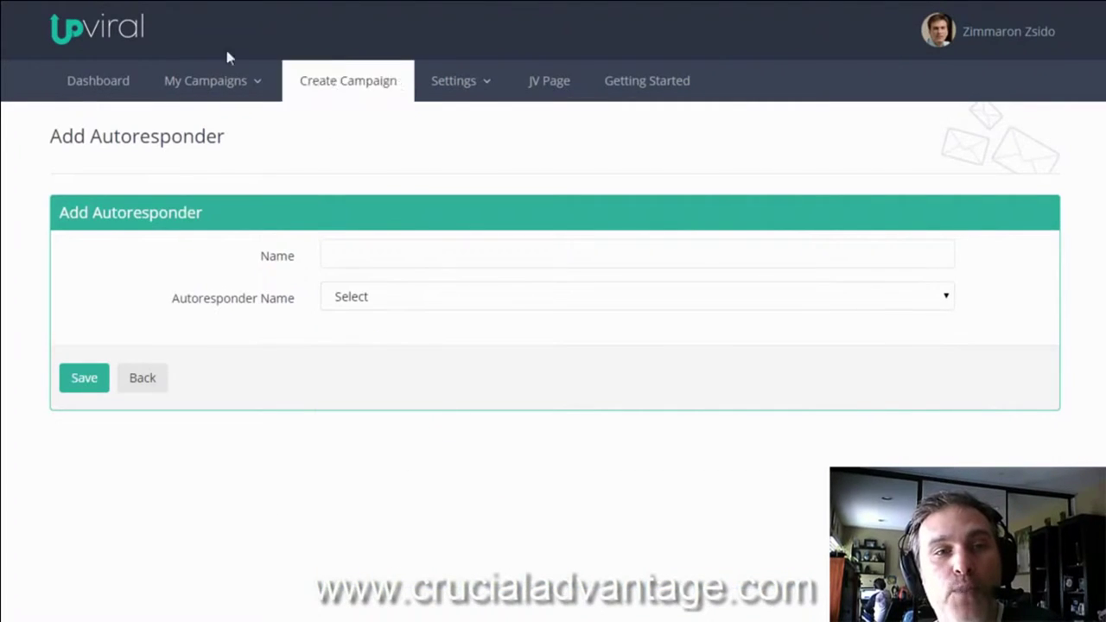
mouse_move(223, 95)
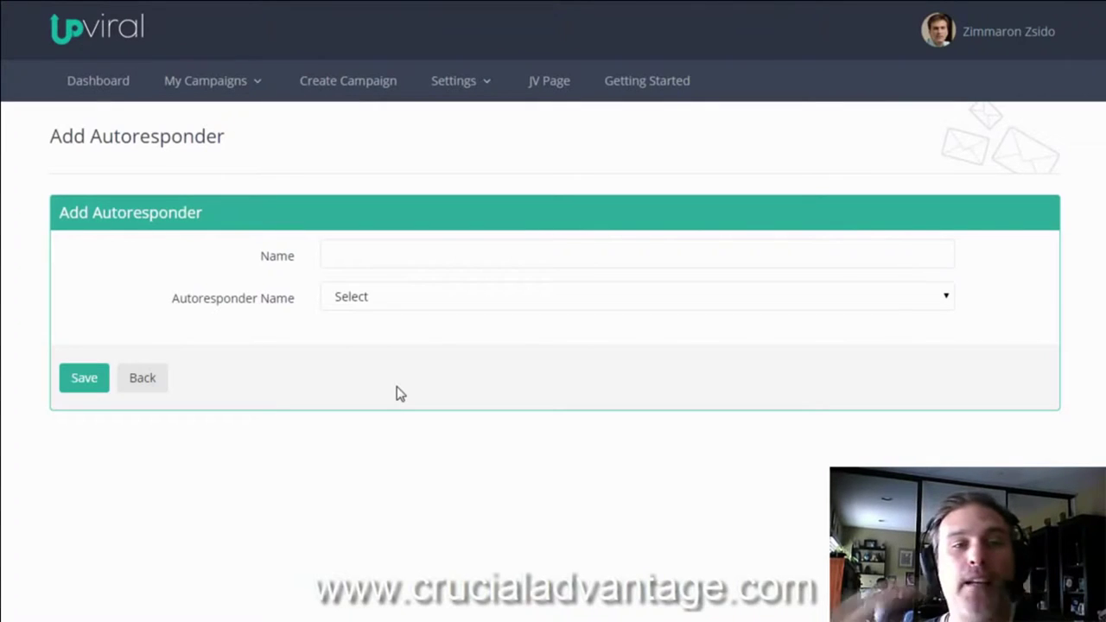
left_click(483, 298)
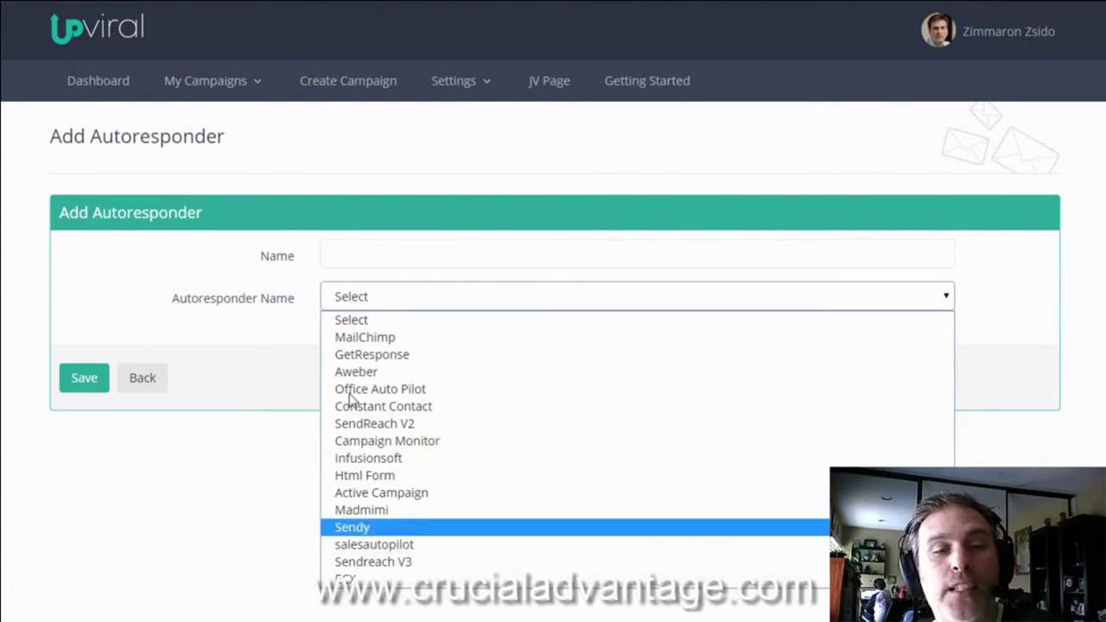
- View the custom domain settings
mouse_move(469, 92)
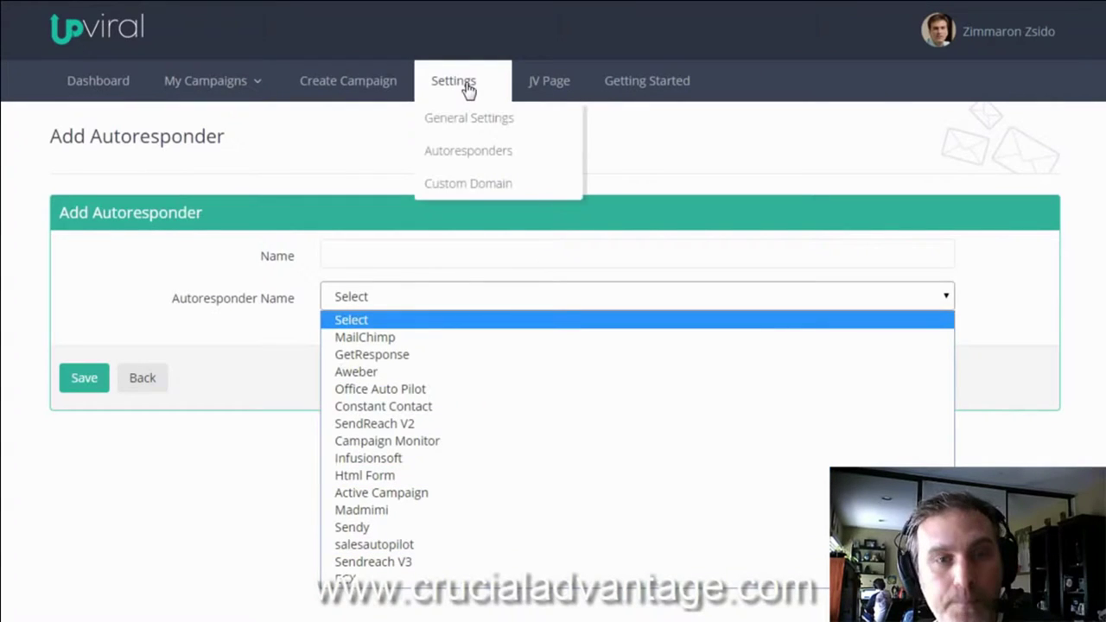
left_click(462, 183)
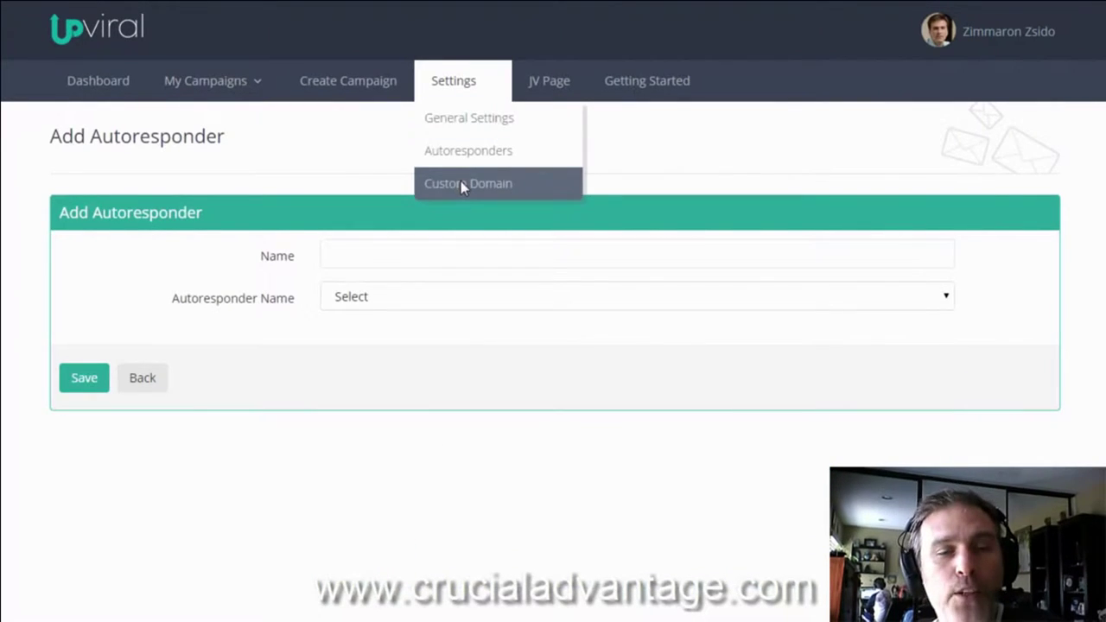
left_click(462, 183)
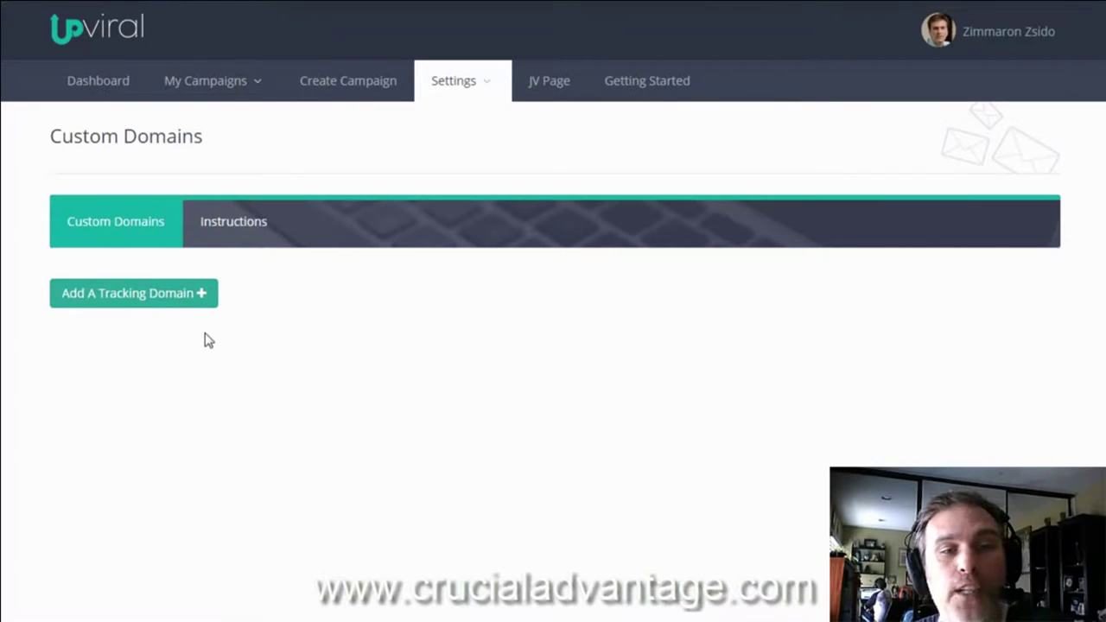
mouse_move(152, 62)
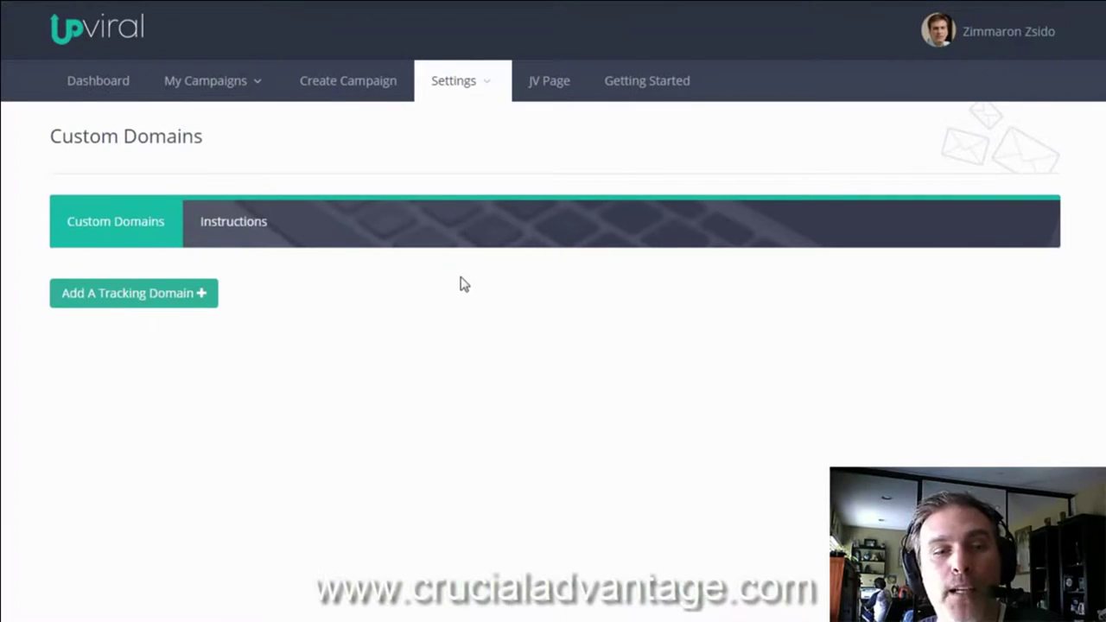
- Create a new campaign named "TEST"
left_click(354, 81)
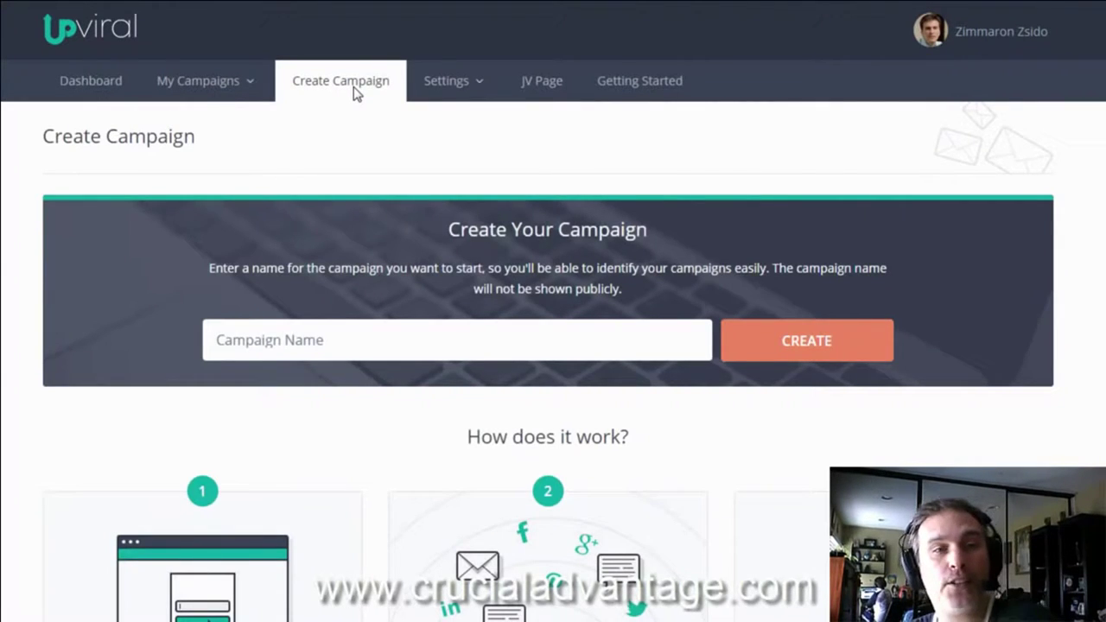
left_click(298, 339)
type("TREST")
key("BackSpace")
key("BackSpace")
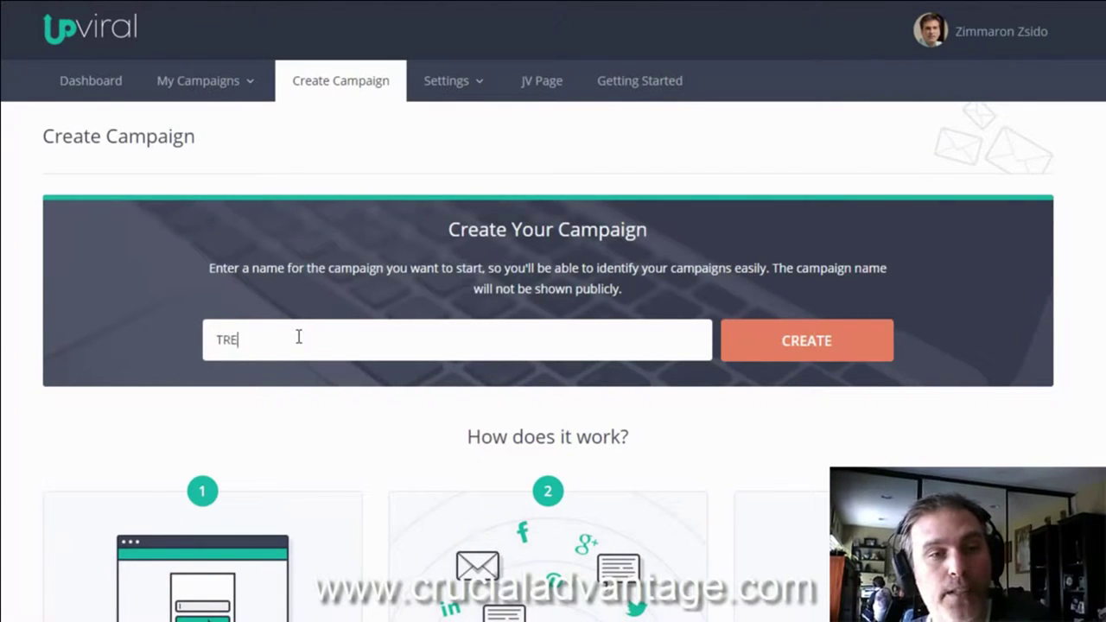
type("EST")
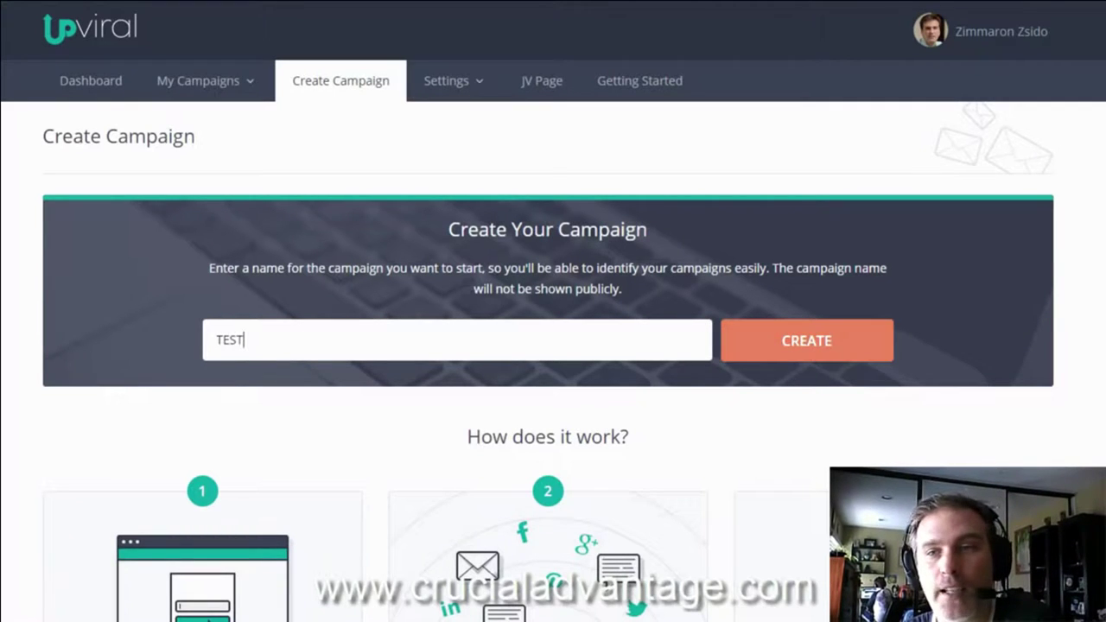
scroll(553, 346, "down", 3)
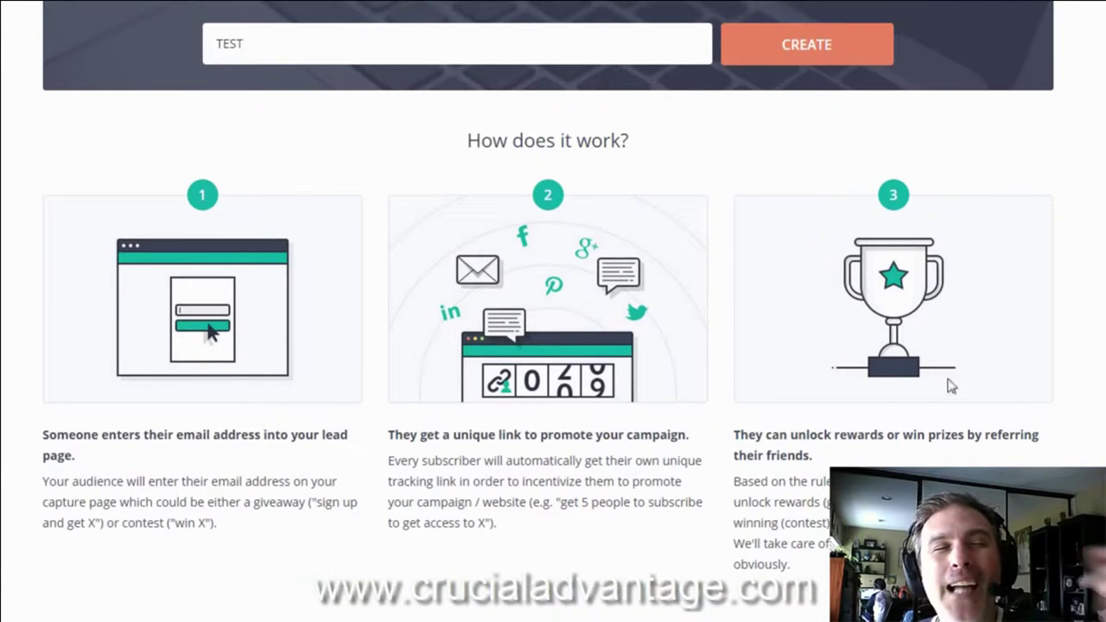
left_click(843, 63)
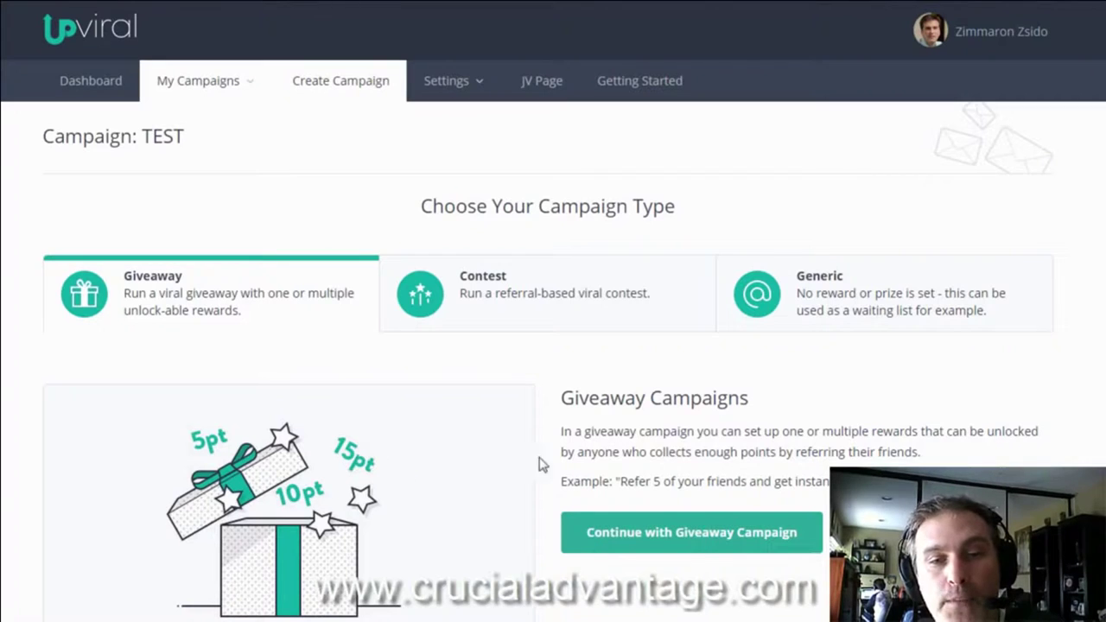
- Compare the descriptions of the Contest and Generic campaign types
left_click(540, 323)
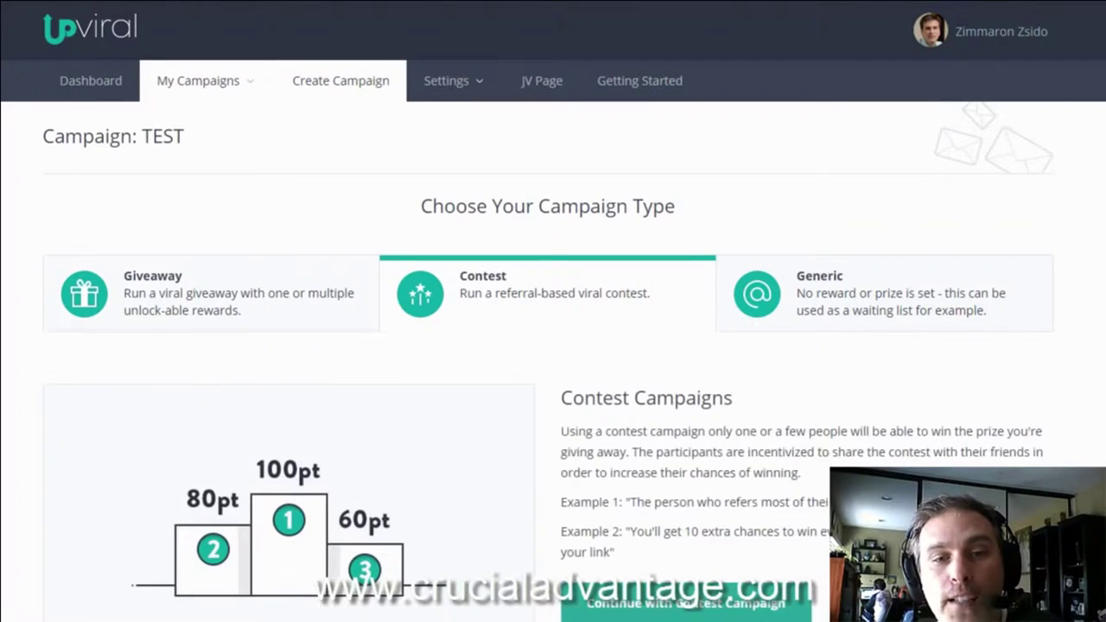
scroll(553, 311, "down", 1)
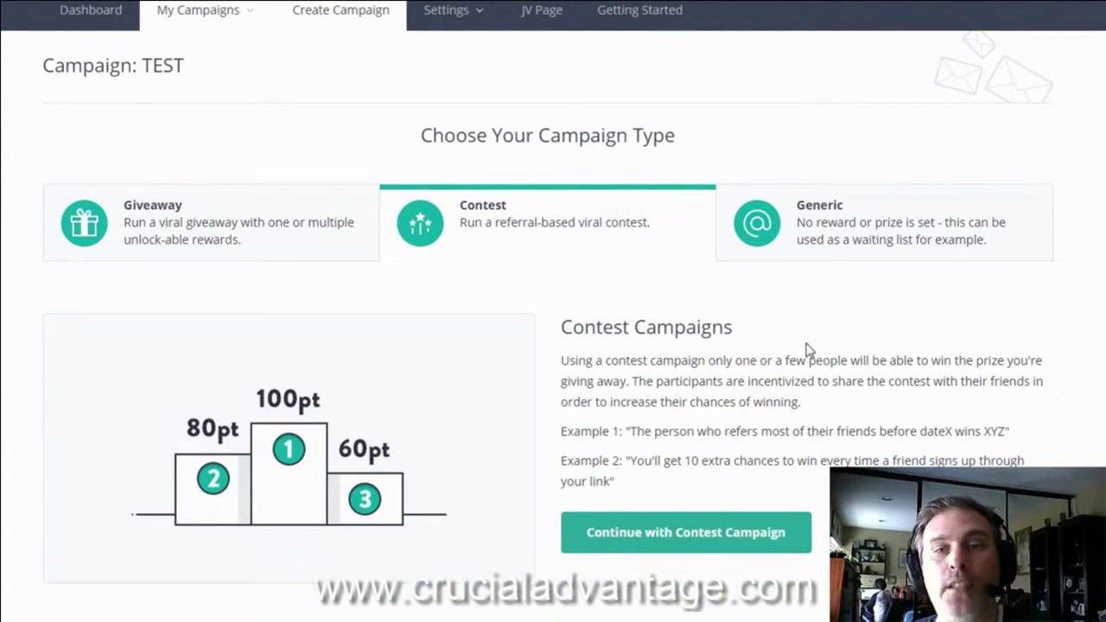
left_click(832, 228)
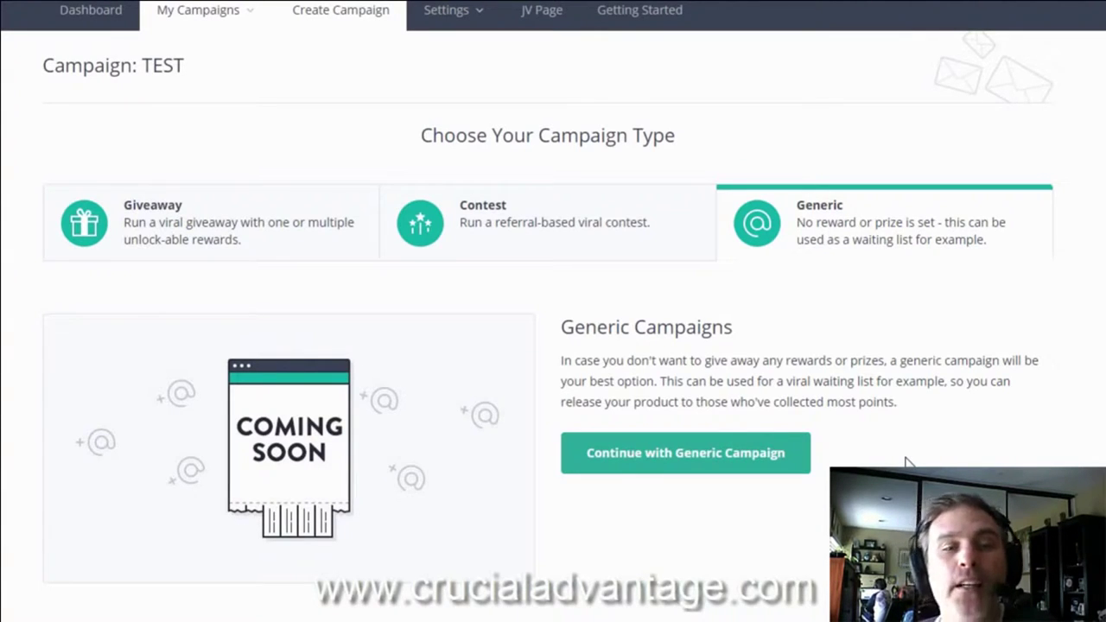
- Set up TEST as a Giveaway campaign and choose to run it on UpViral
left_click(286, 227)
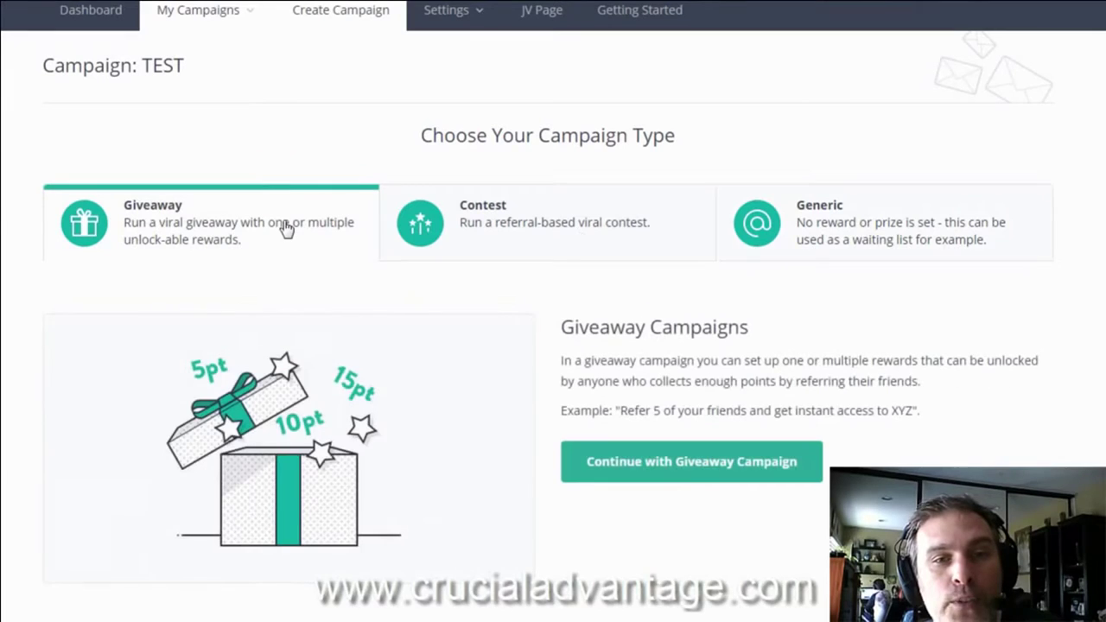
left_click(662, 462)
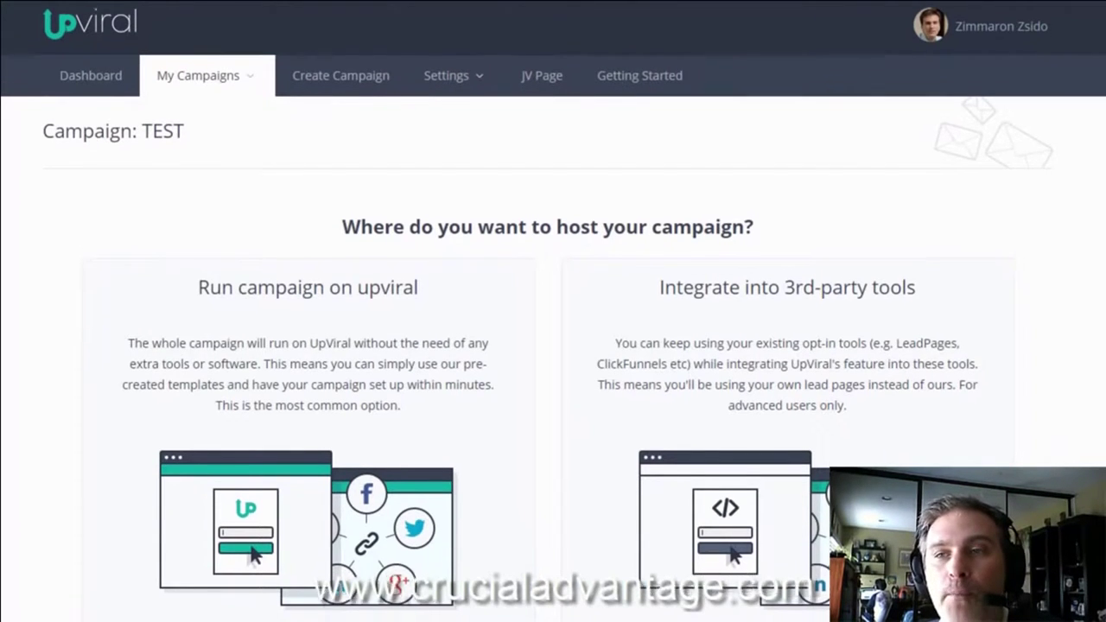
scroll(553, 311, "down", 3)
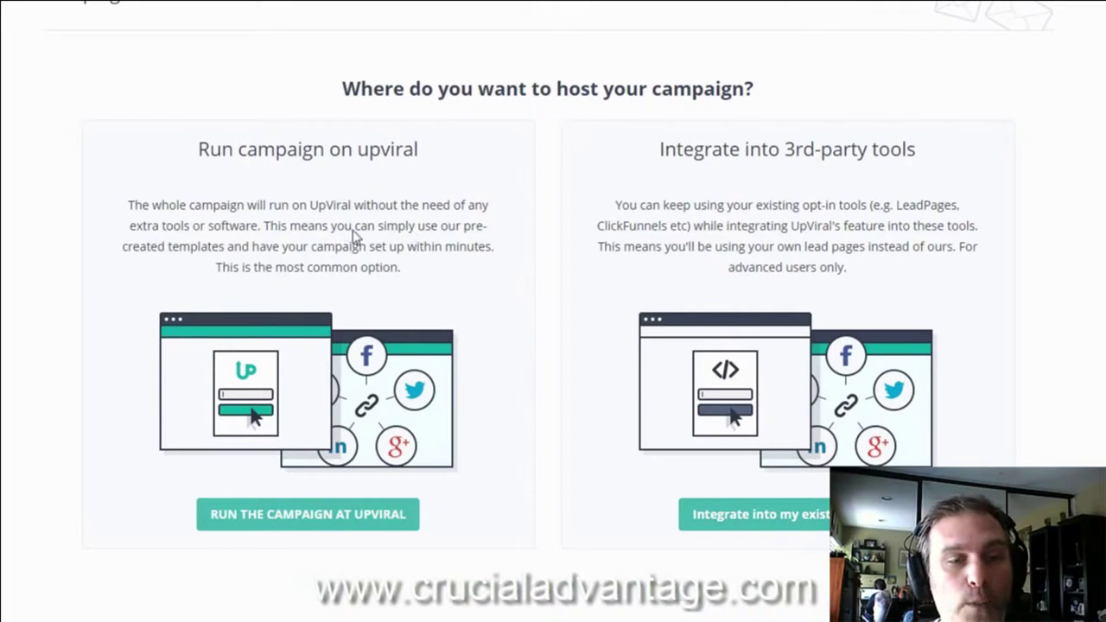
left_click(266, 520)
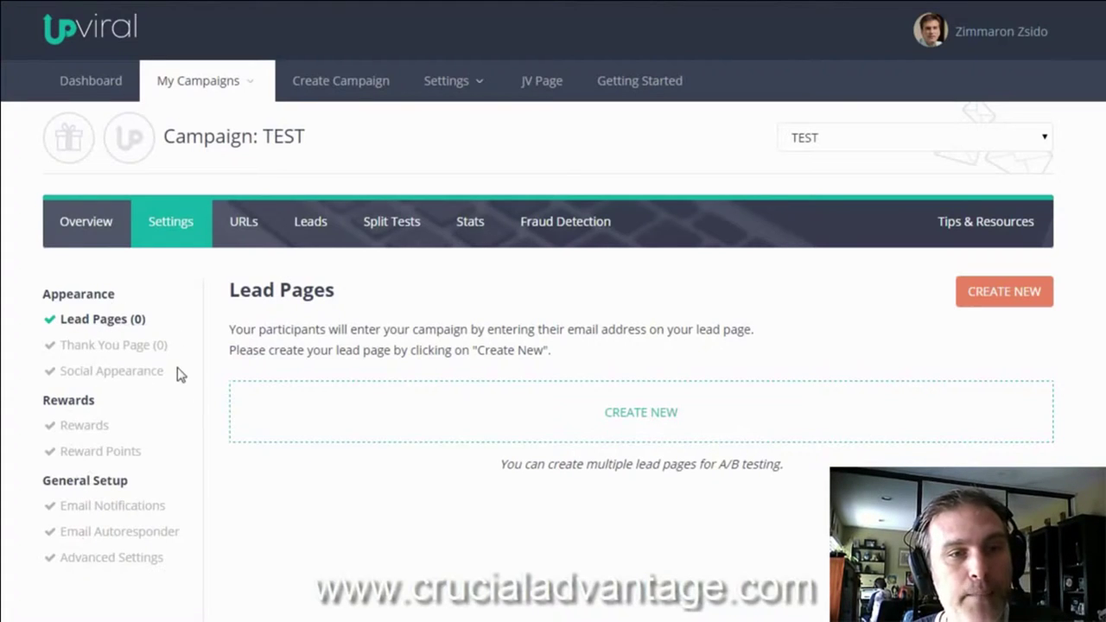
- Create a lead page titled "LeadPage" for the TEST campaign using the green "Get Yours Free..." template
left_click(652, 415)
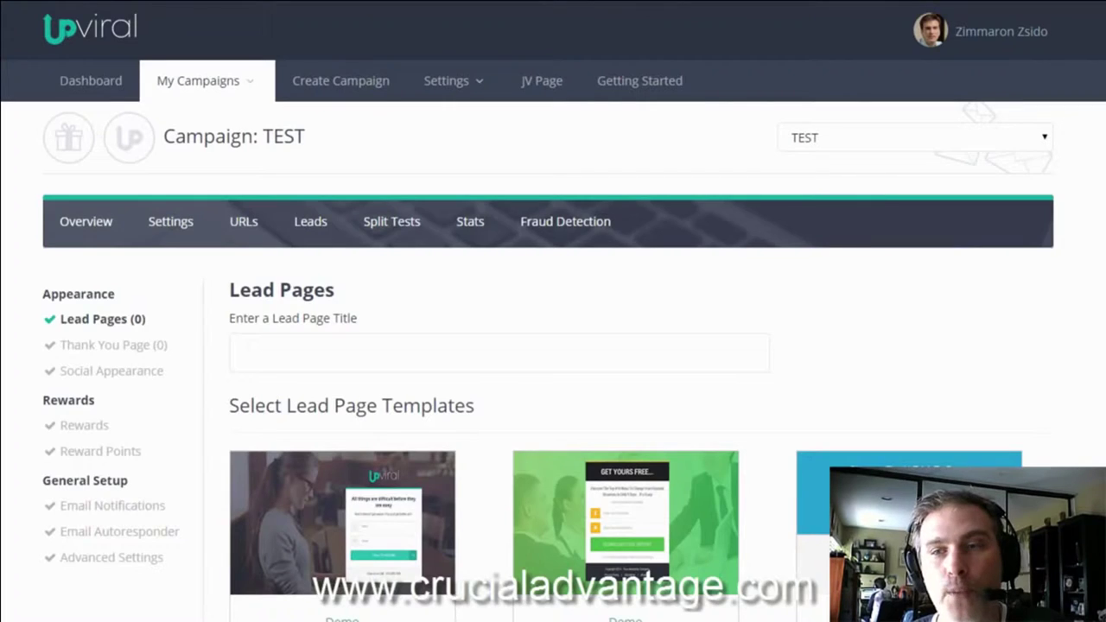
scroll(553, 345, "down", 7)
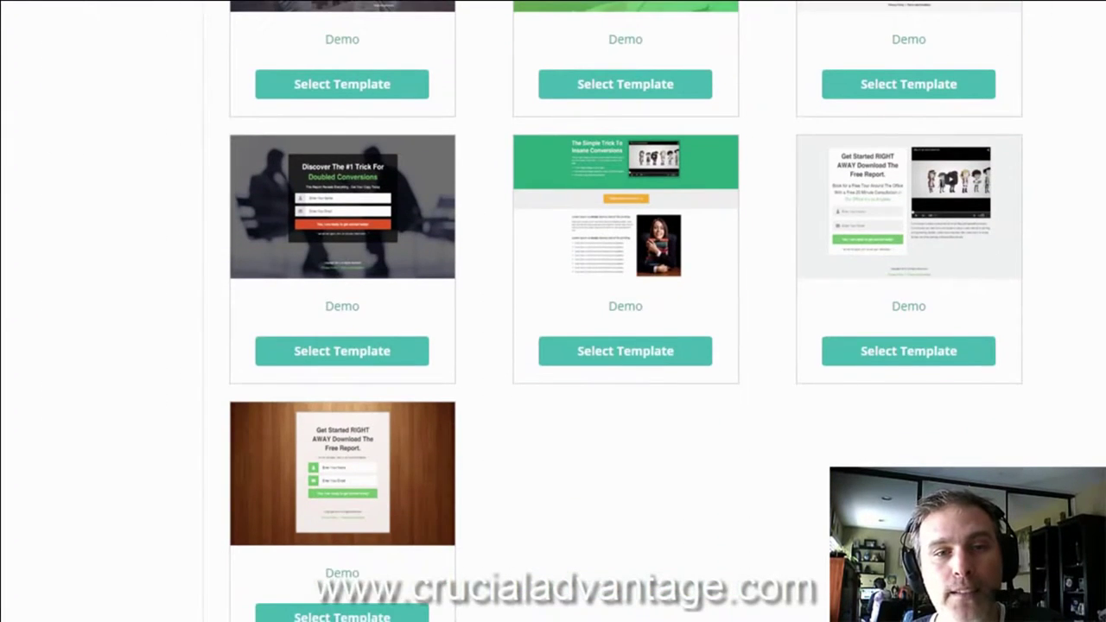
scroll(553, 346, "up", 4)
scroll(552, 345, "down", 2)
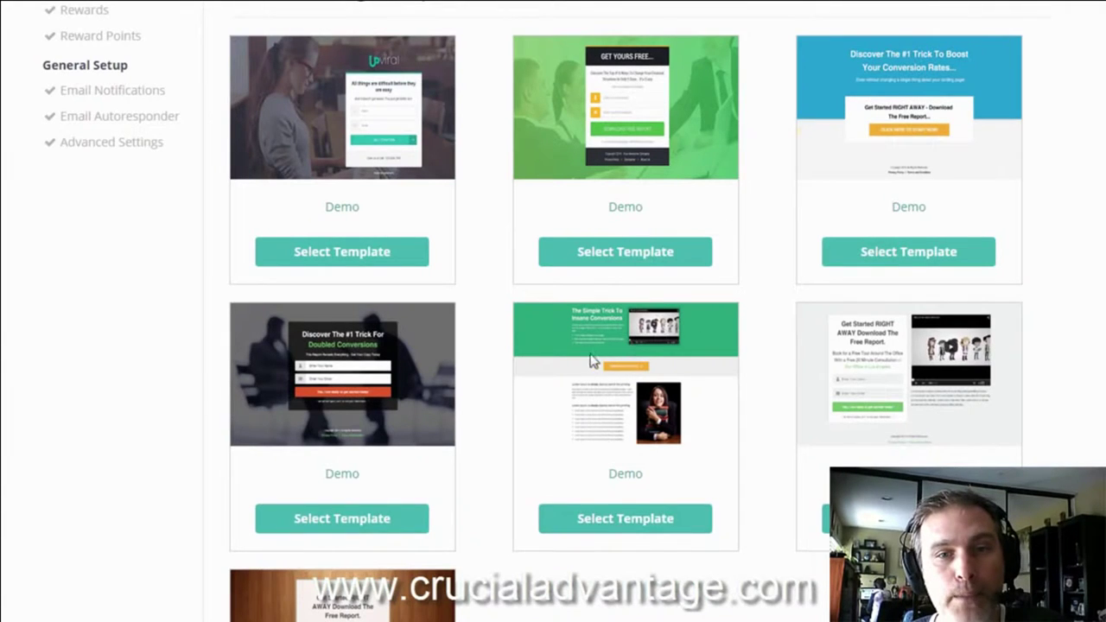
left_click(587, 253)
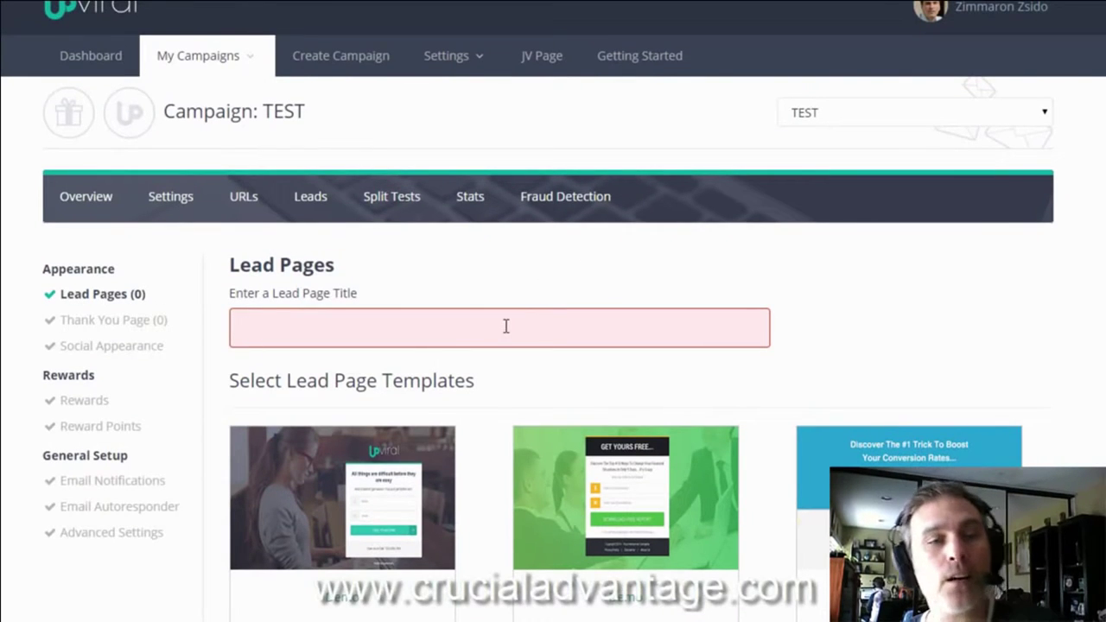
type("LeadPage")
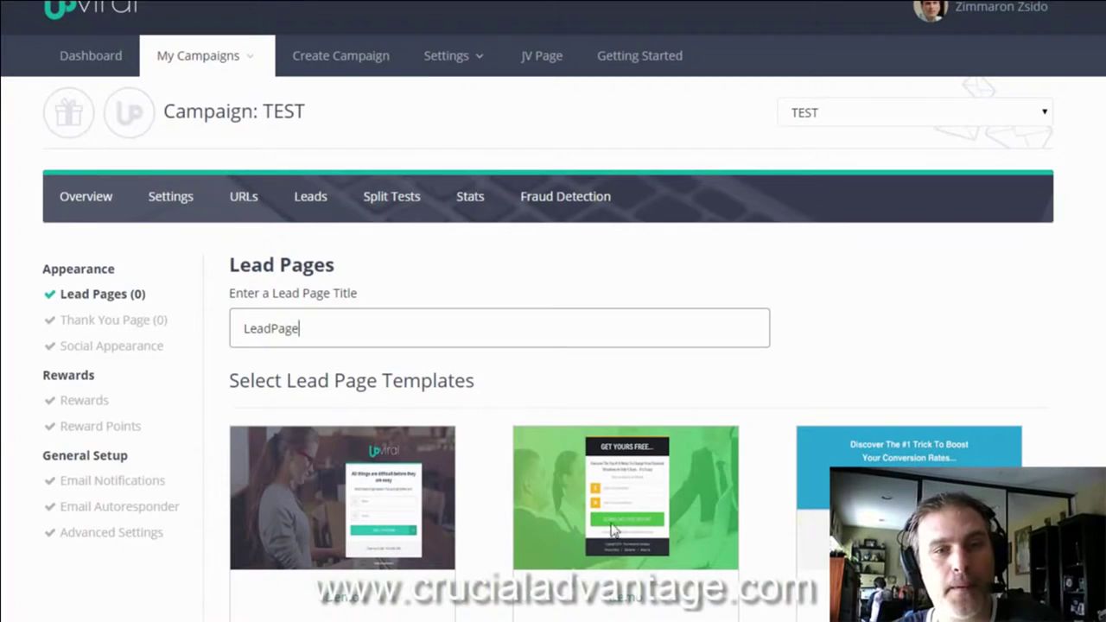
key("Tab")
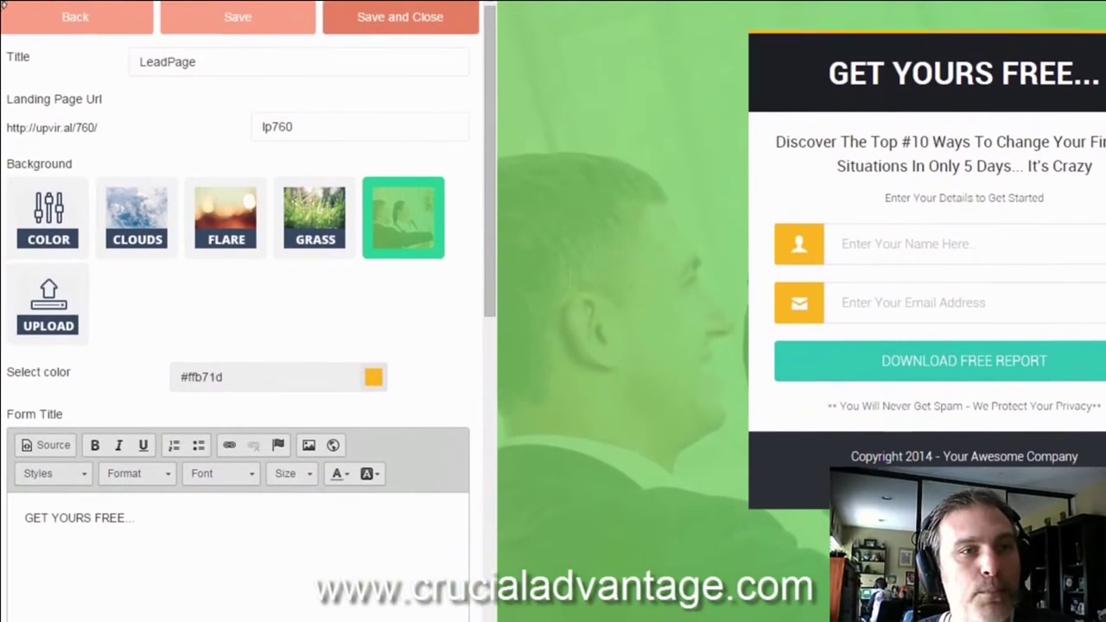
- Resize and reposition the lead page editor window so the full width of the form preview shows beside the settings
left_click_drag(54, 81, 53, 81)
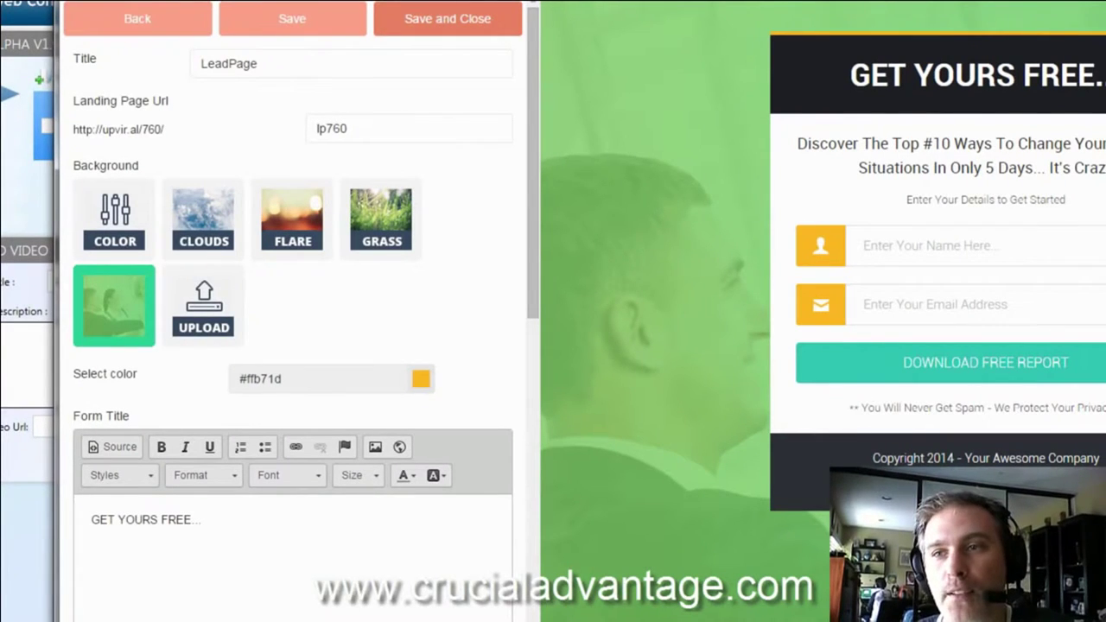
left_click_drag(1105, 170, 1019, 216)
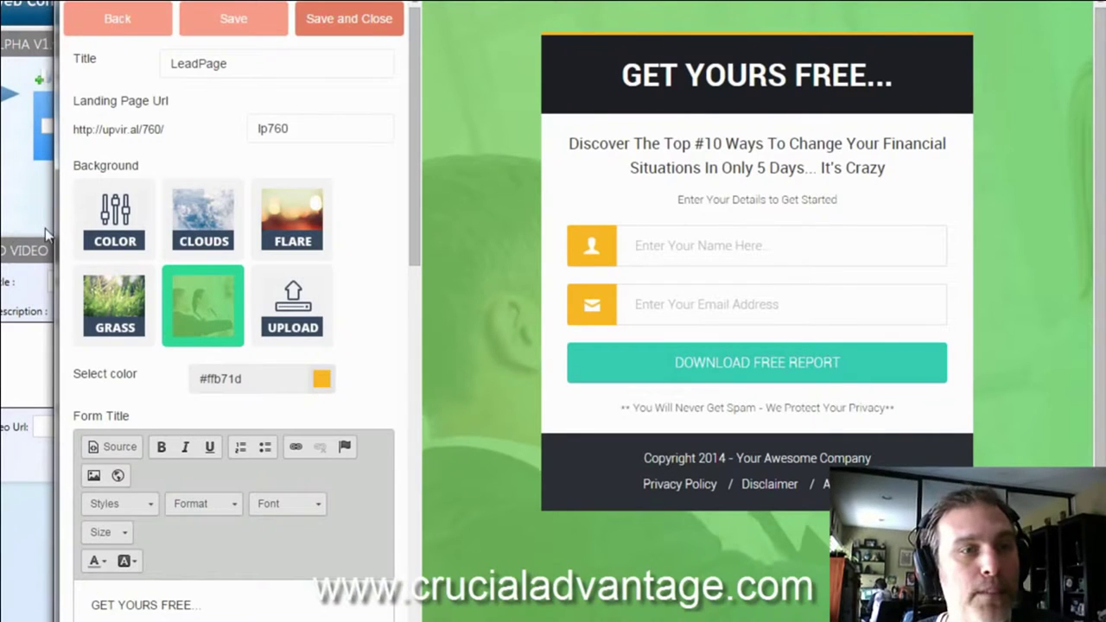
left_click_drag(45, 229, 0, 231)
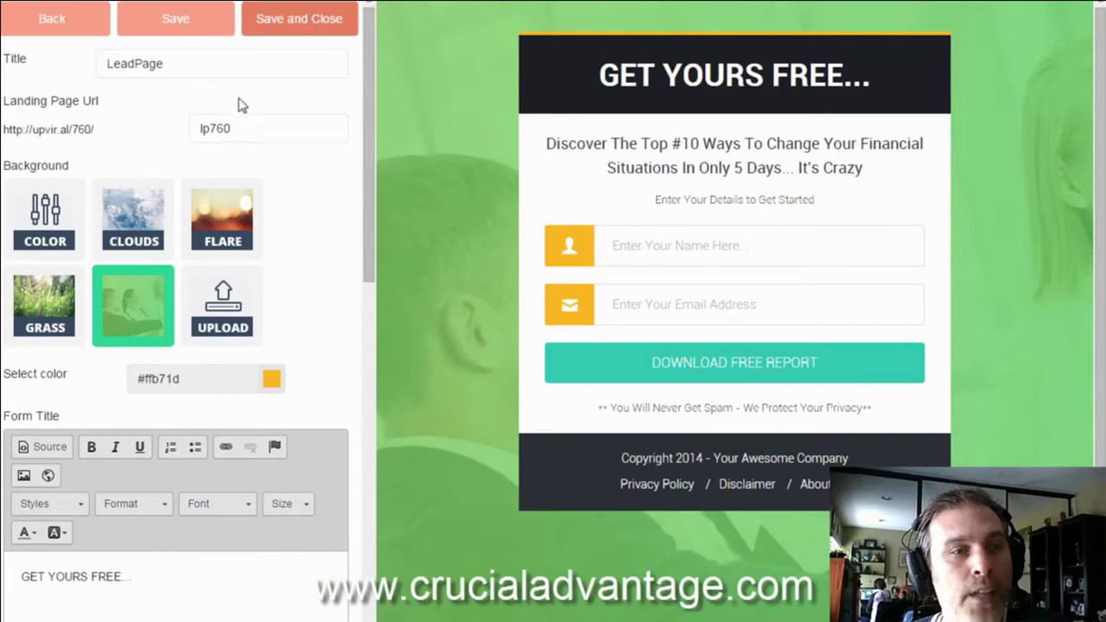
- Check the landing page URL, try the Clouds background, and set the lead page's background to Flare
double_click(242, 132)
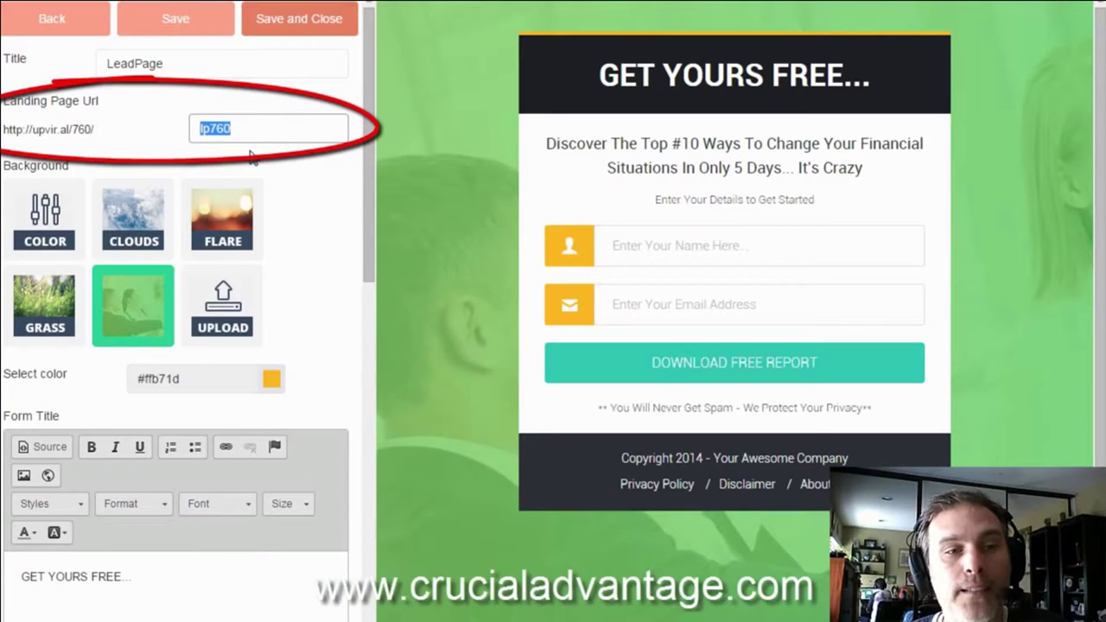
left_click(135, 219)
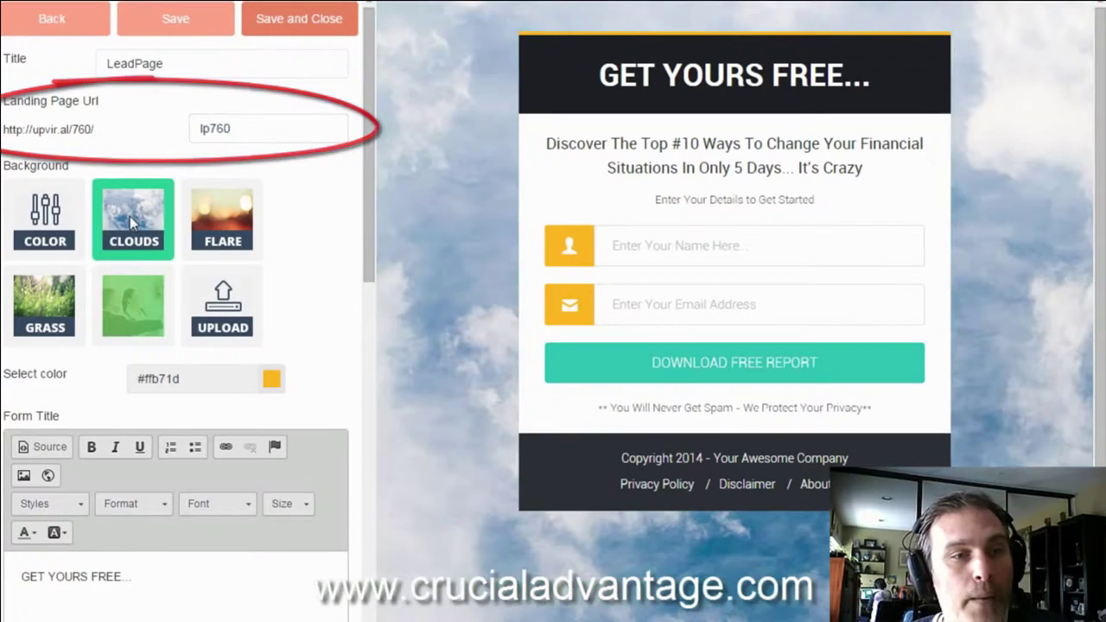
left_click(206, 231)
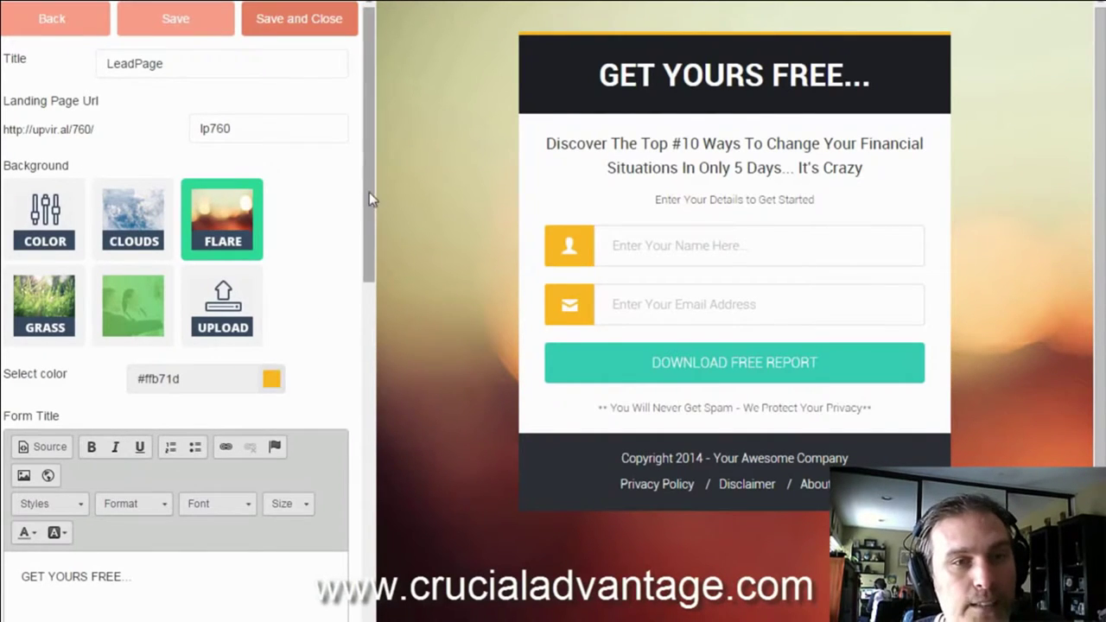
- Replace the lead page's form title with "WIN A FREE GIFT"
left_click_drag(368, 191, 367, 361)
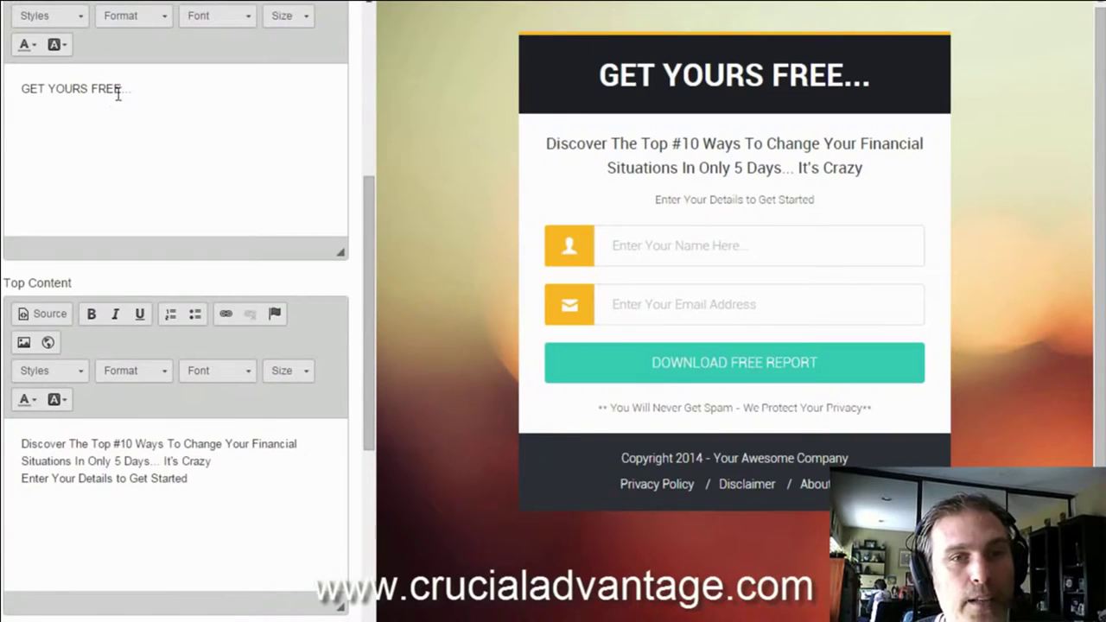
left_click_drag(118, 95, 21, 97)
type("W")
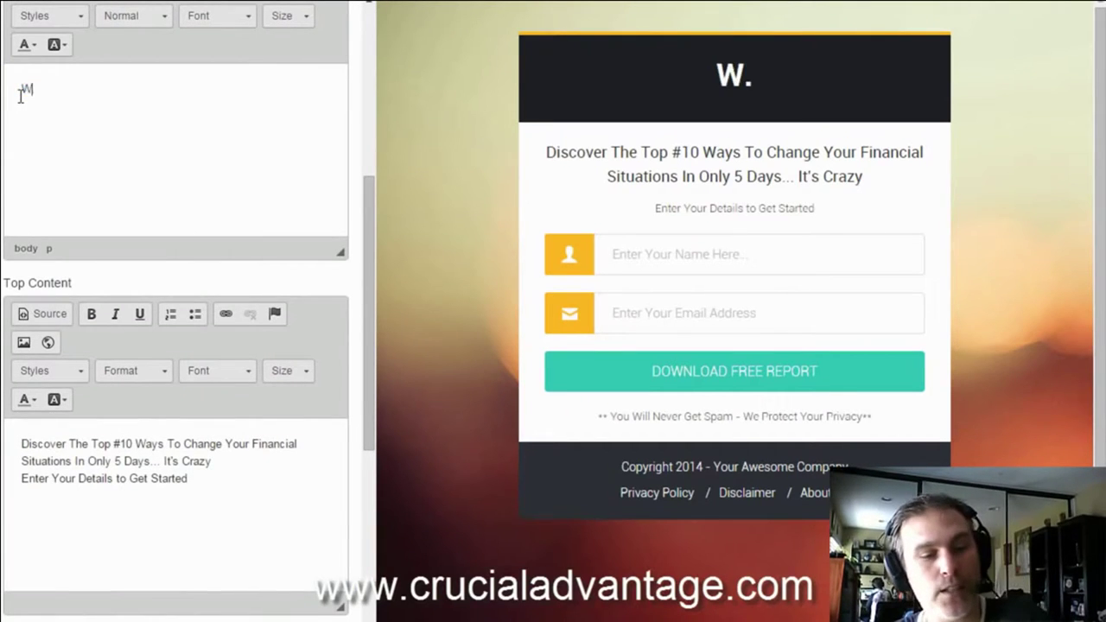
type("IN A F")
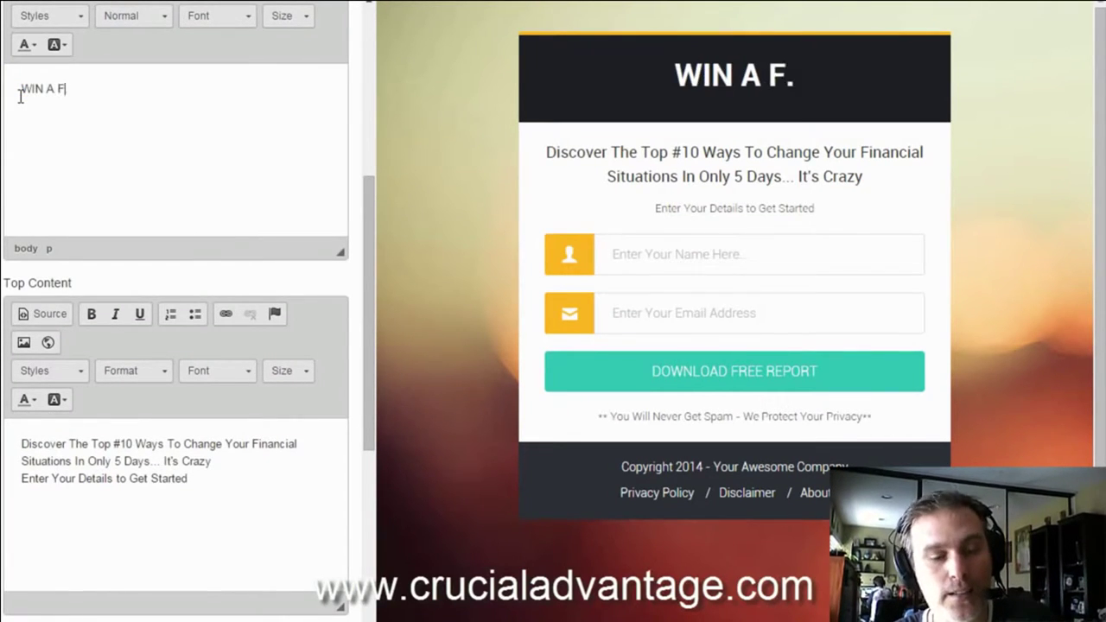
type("REE GIFT")
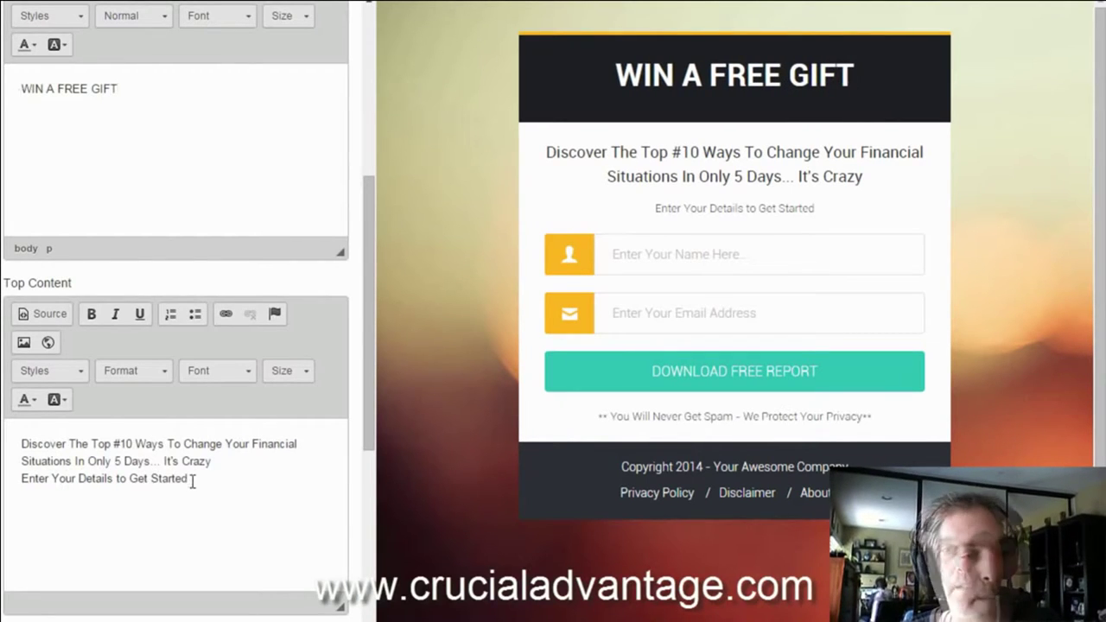
- Review the editable texts in the lead page's top, middle and bottom content
left_click_drag(191, 478, 25, 425)
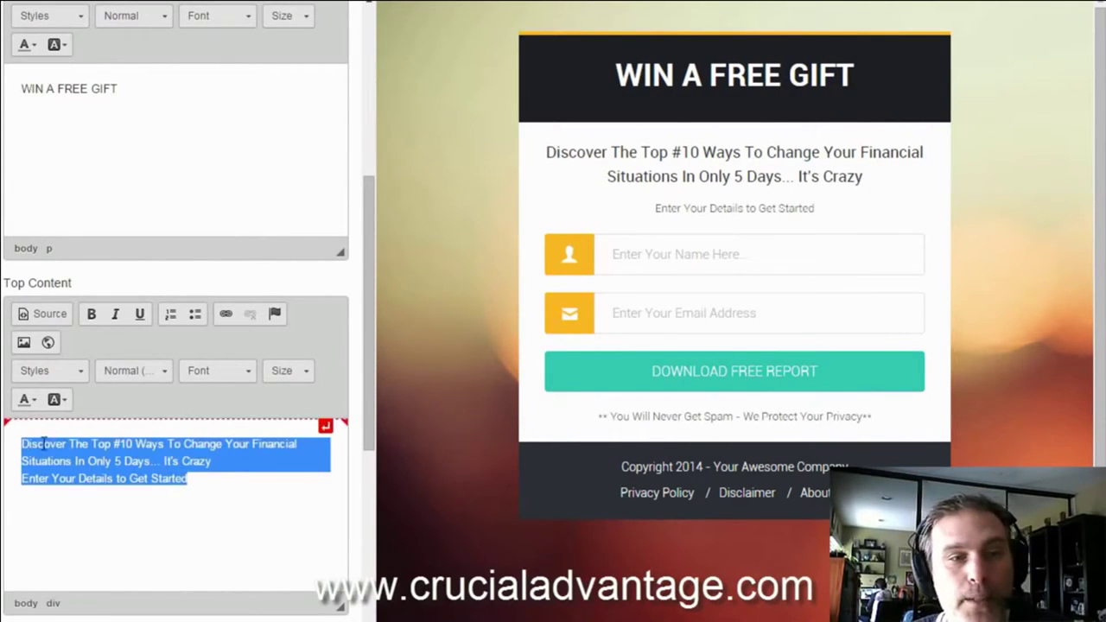
left_click(45, 444)
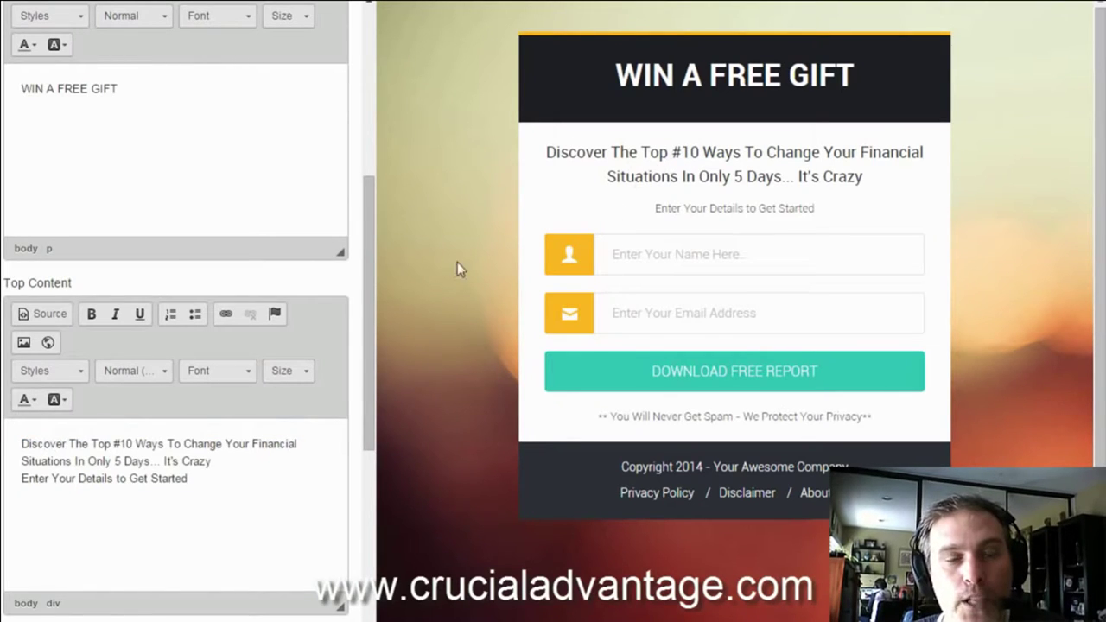
left_click_drag(366, 255, 378, 425)
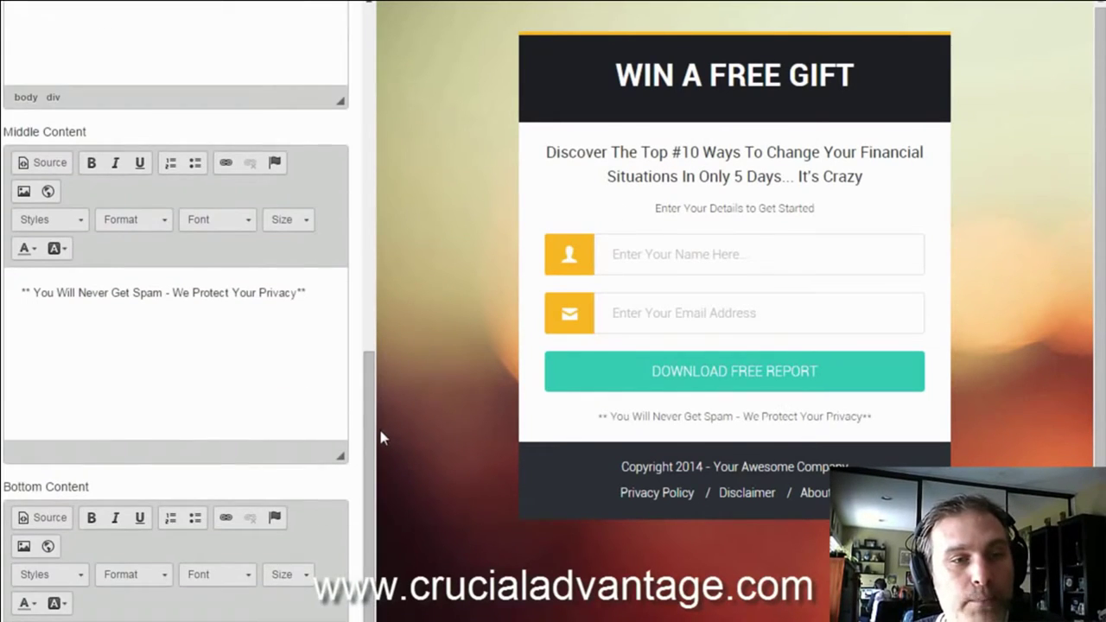
left_click_drag(23, 292, 307, 296)
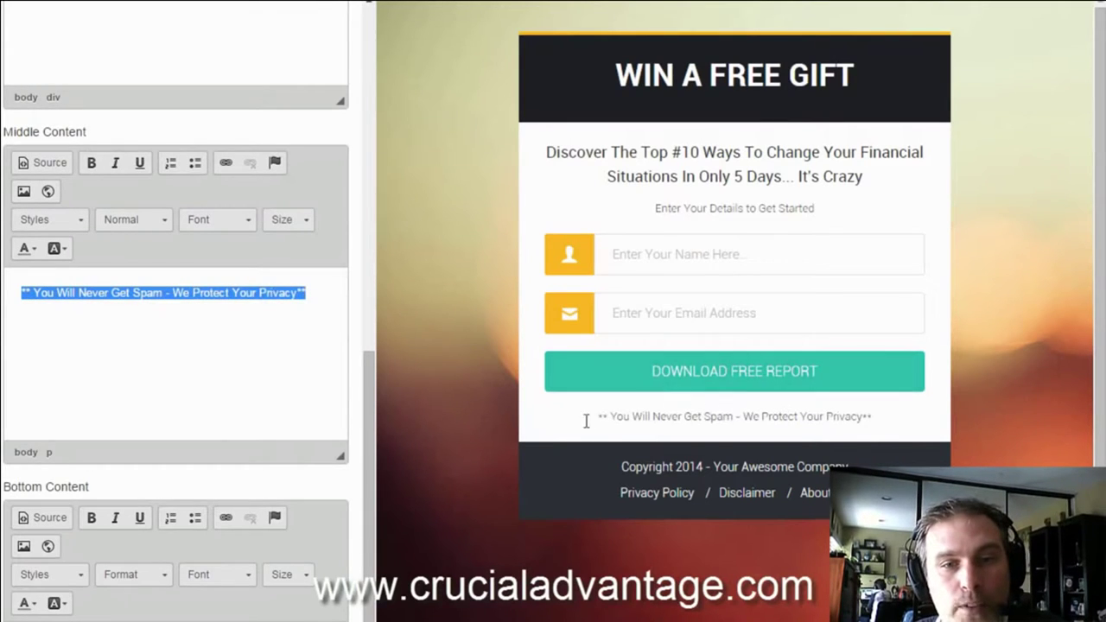
left_click_drag(368, 406, 364, 574)
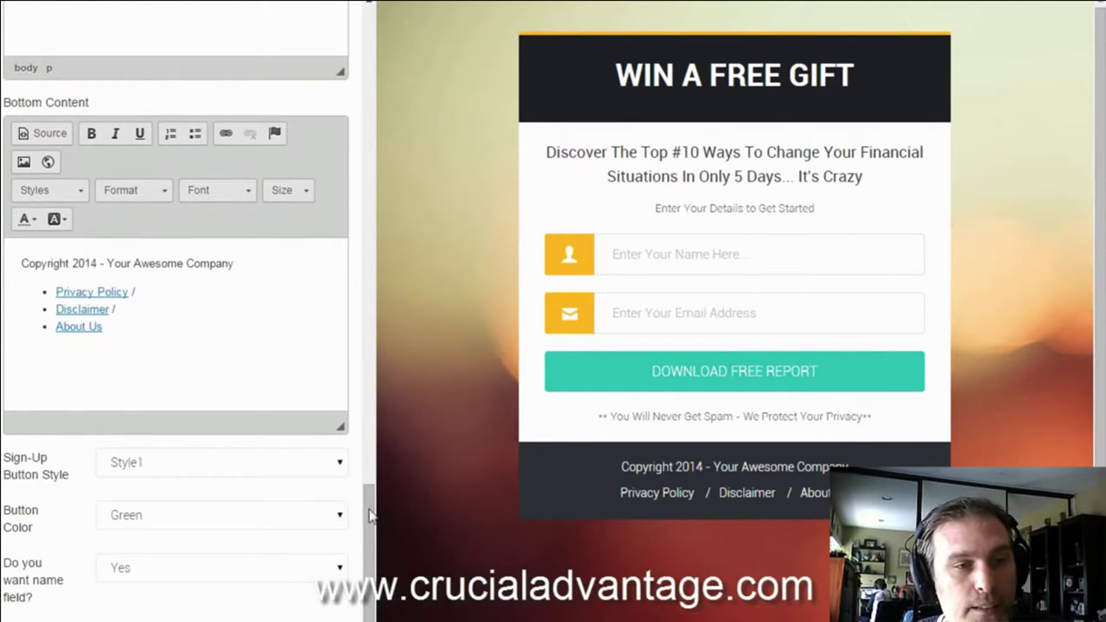
- Compare sign-up button styles Style2 and Style5, and set the button style to Style2
left_click_drag(369, 510, 370, 517)
left_click(275, 429)
left_click(271, 475)
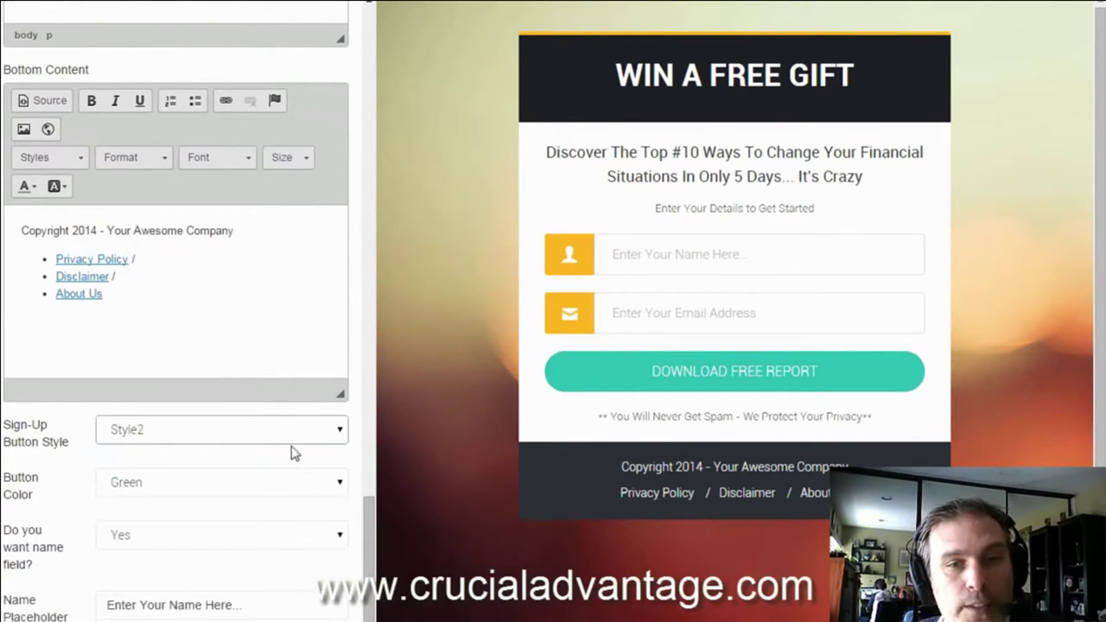
left_click(299, 429)
left_click(289, 514)
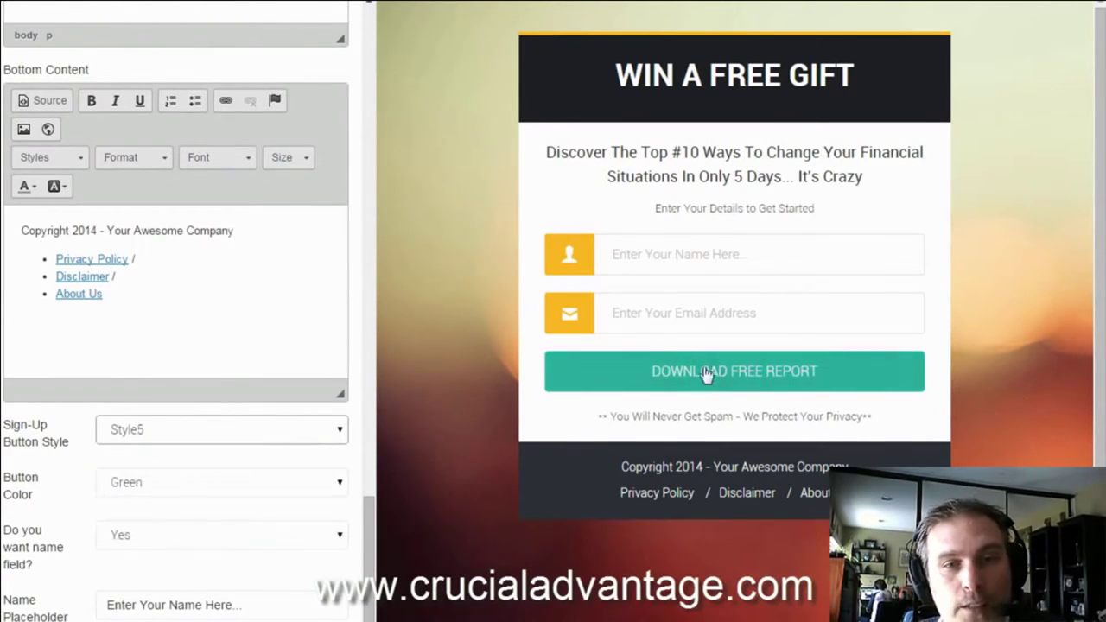
left_click(339, 429)
left_click(289, 468)
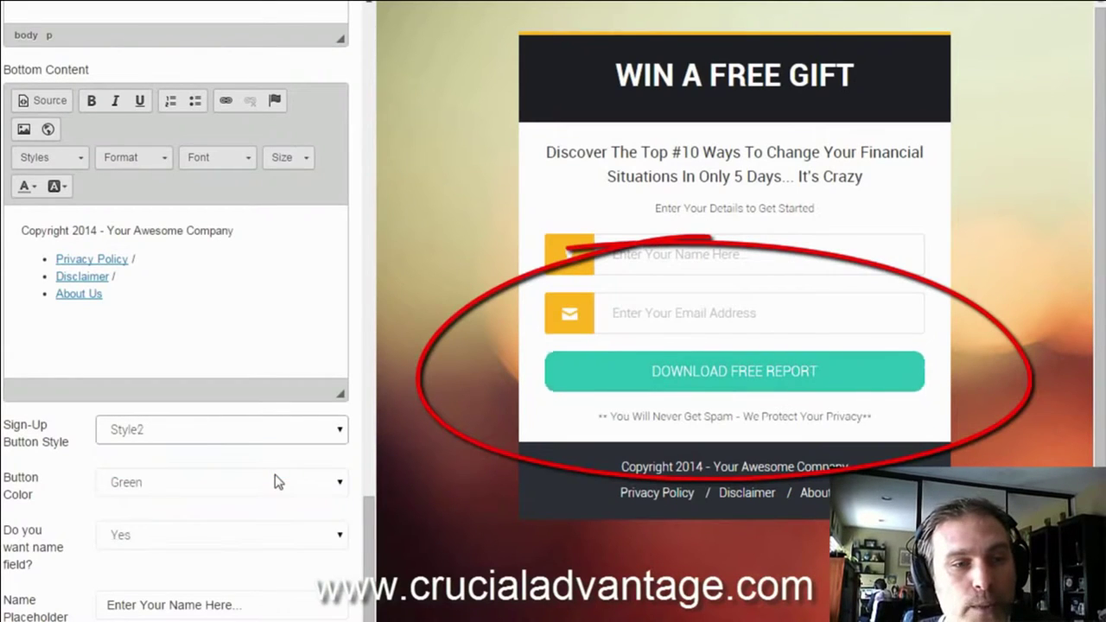
- Try Navy Blue on the sign-up button and set its color to Voilet
left_click(307, 488)
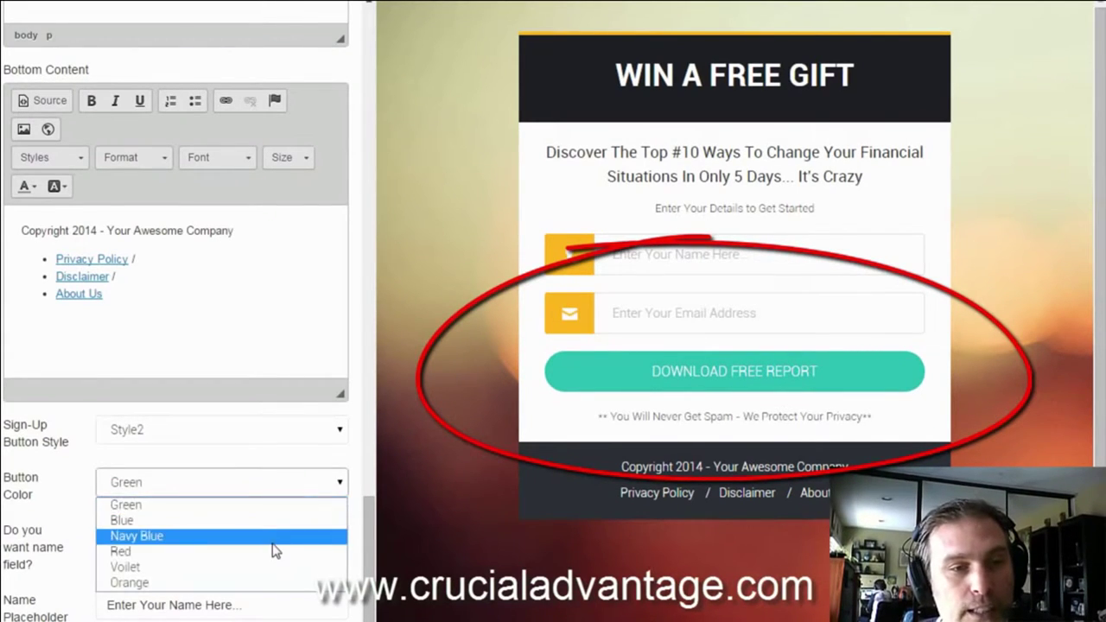
left_click(273, 538)
left_click(278, 480)
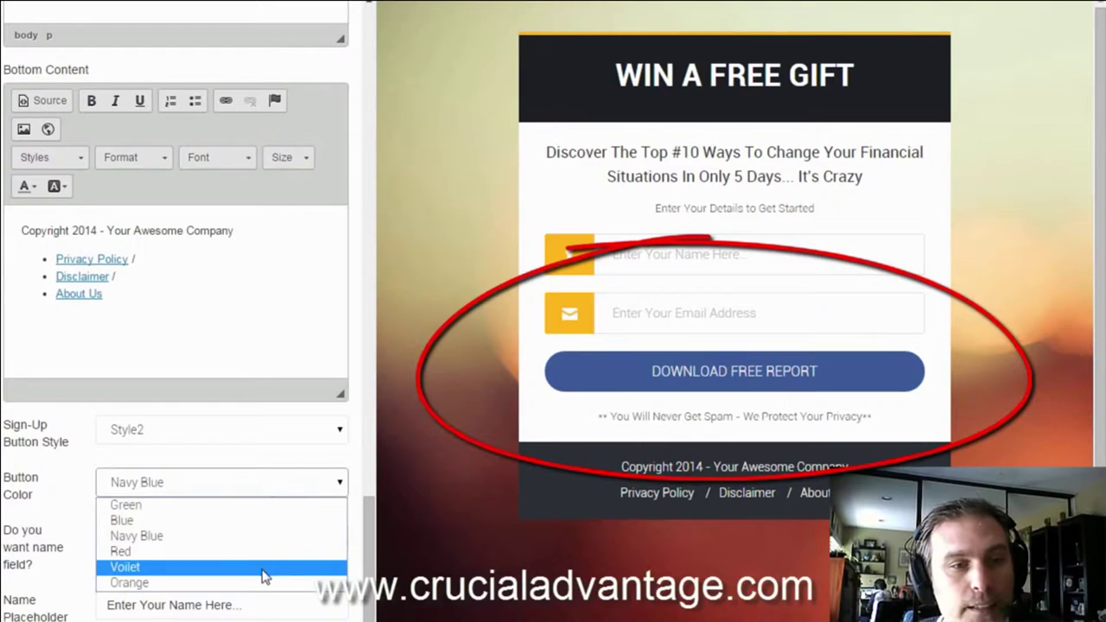
left_click(323, 567)
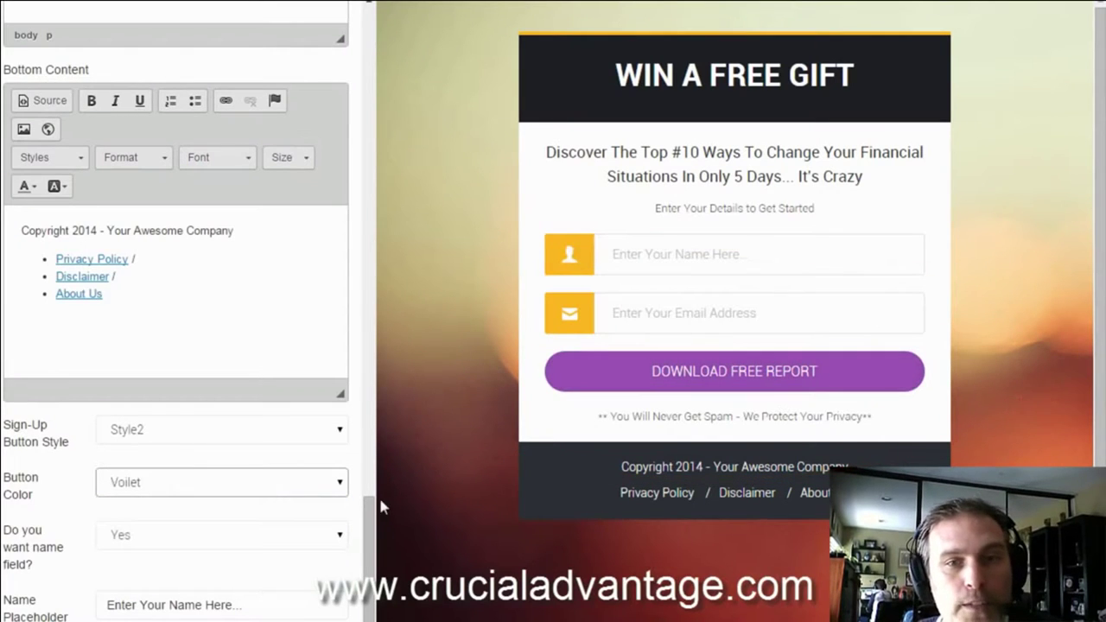
- Remove the name field from the sign-up form and restore it
left_click(340, 534)
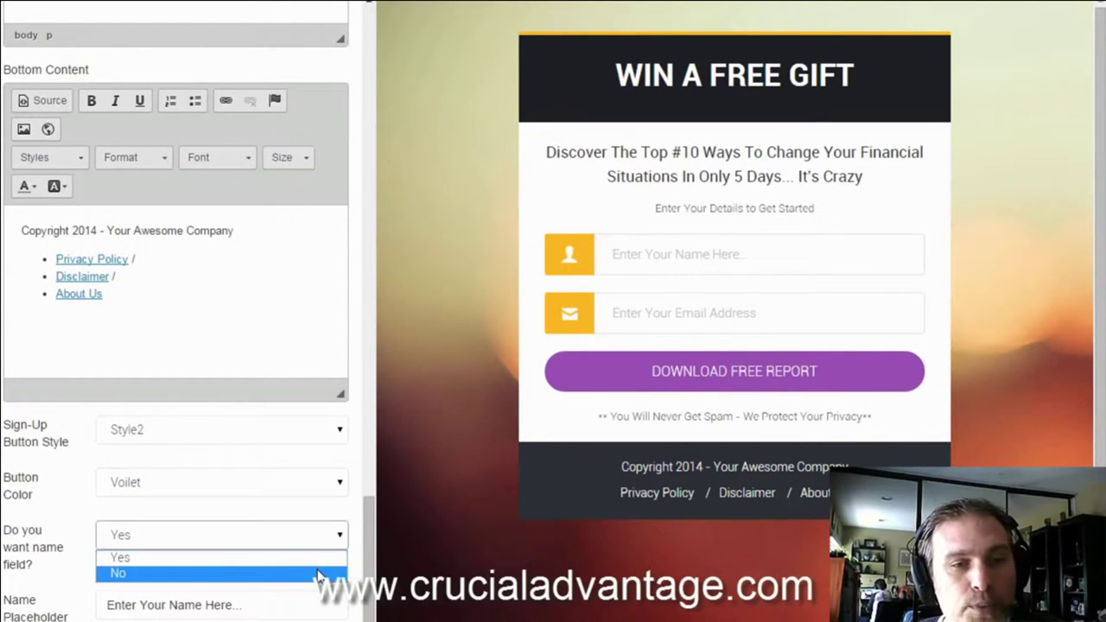
left_click(318, 573)
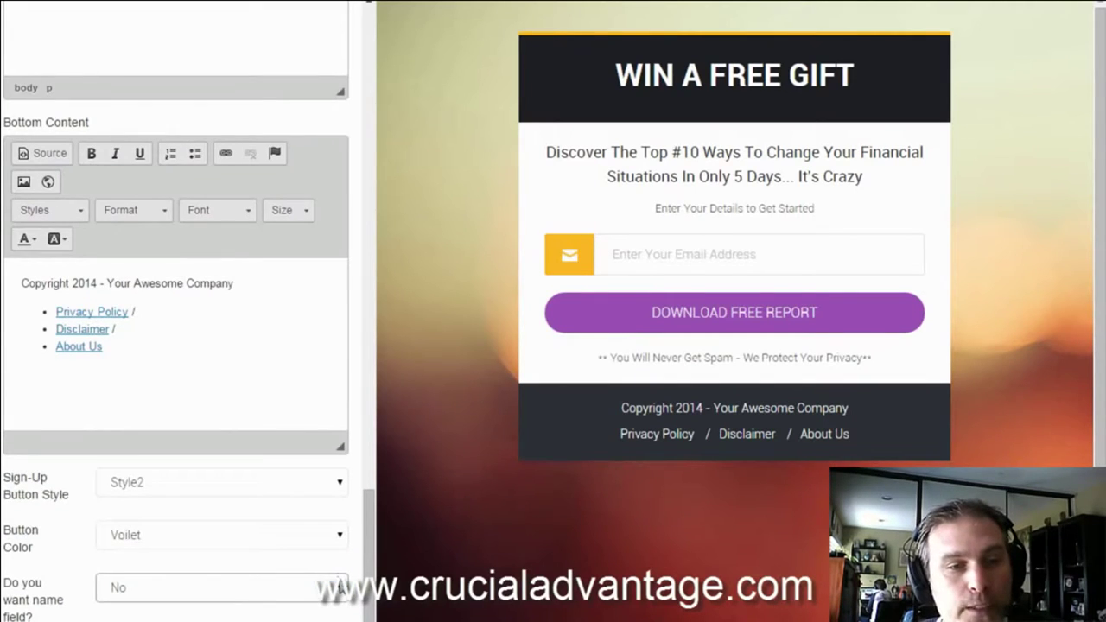
left_click(341, 587)
left_click(316, 608)
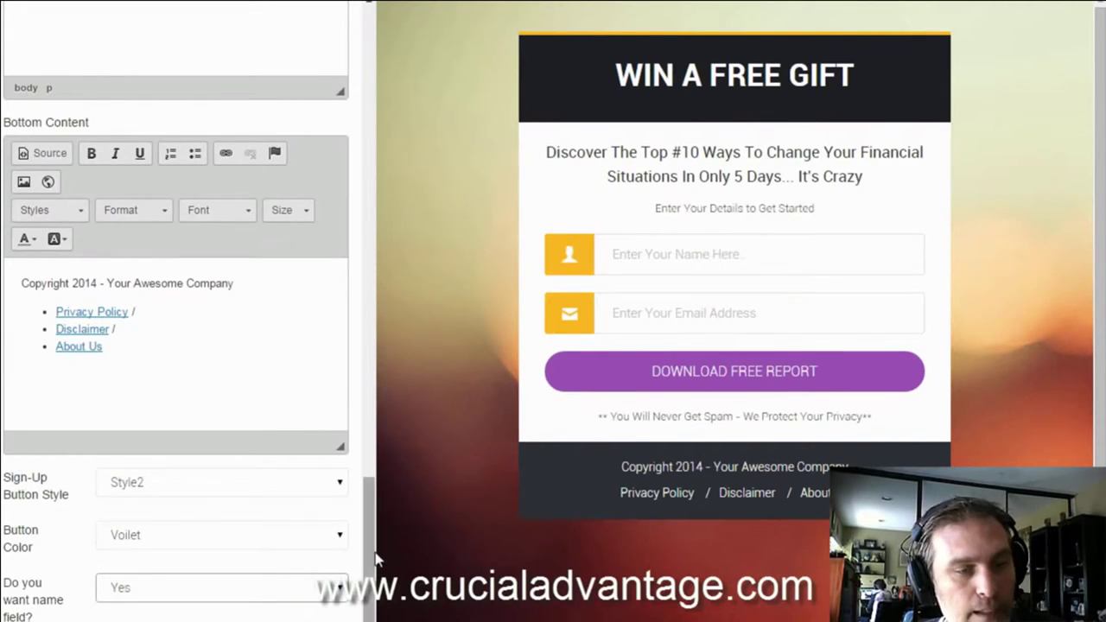
- Save the lead page and close its editor
left_click_drag(367, 596, 367, 607)
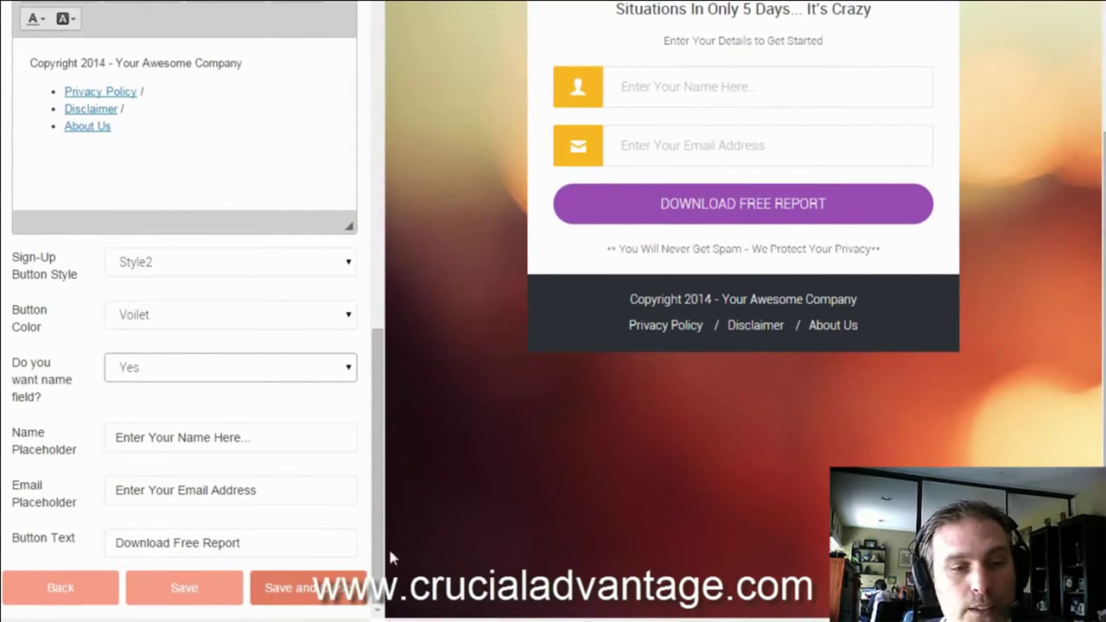
left_click(328, 596)
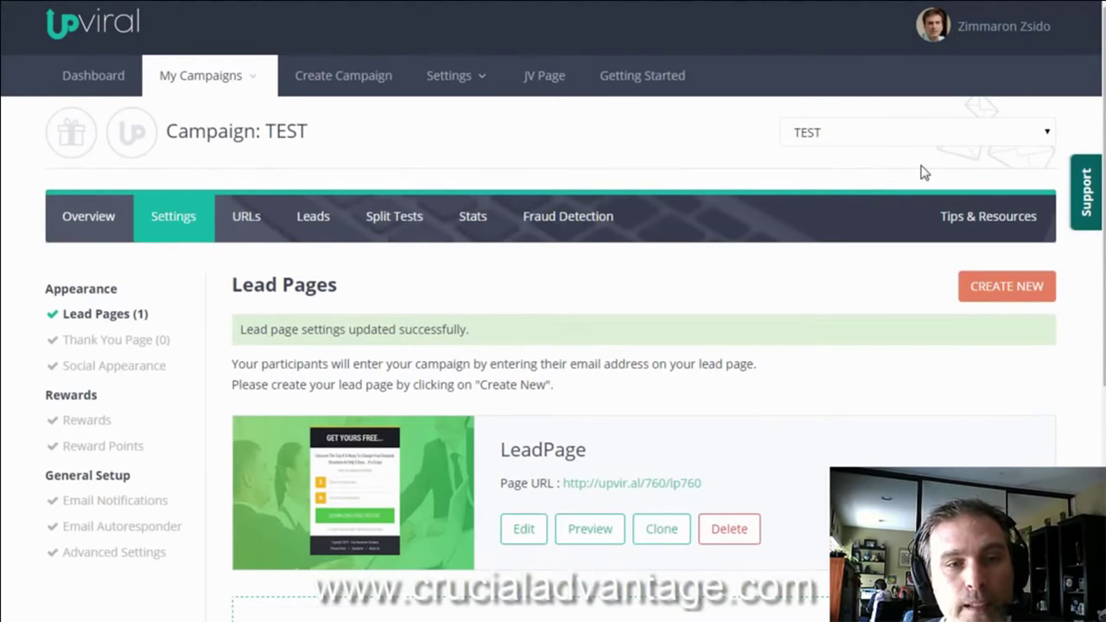
- Create a thank-you page titled "THank you" from the template with the video and the column of share buttons
scroll(604, 302, "down", 2)
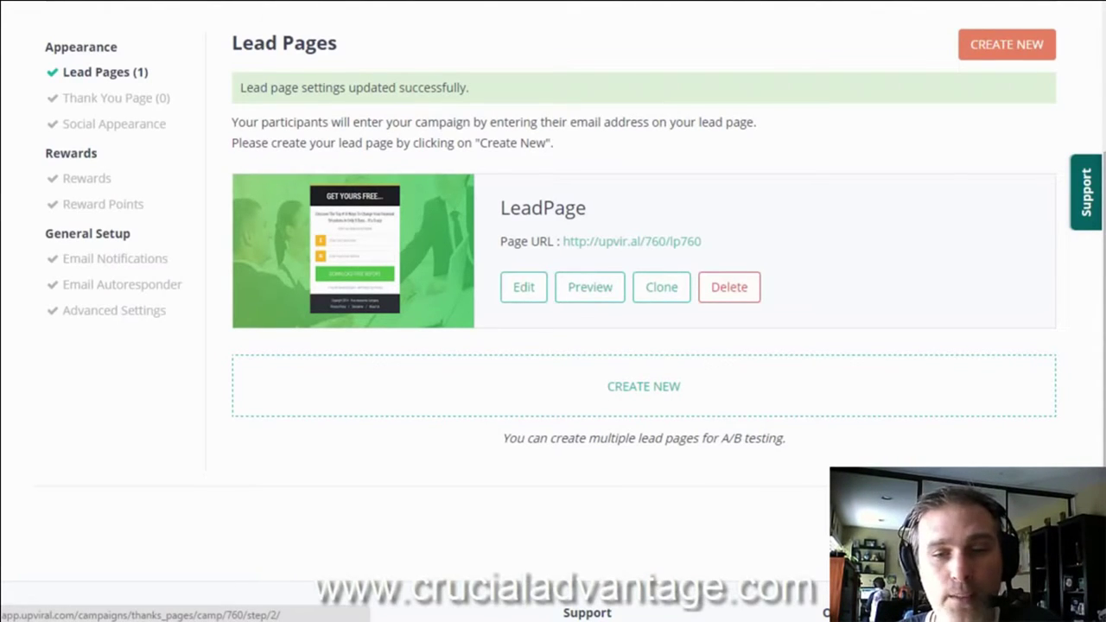
left_click(115, 98)
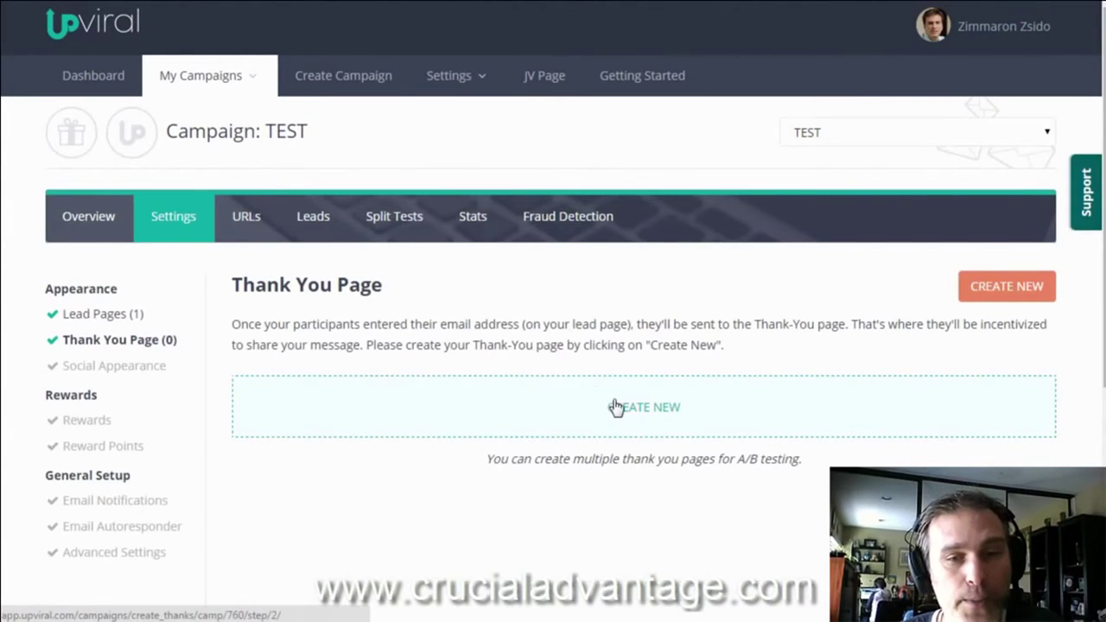
left_click(620, 411)
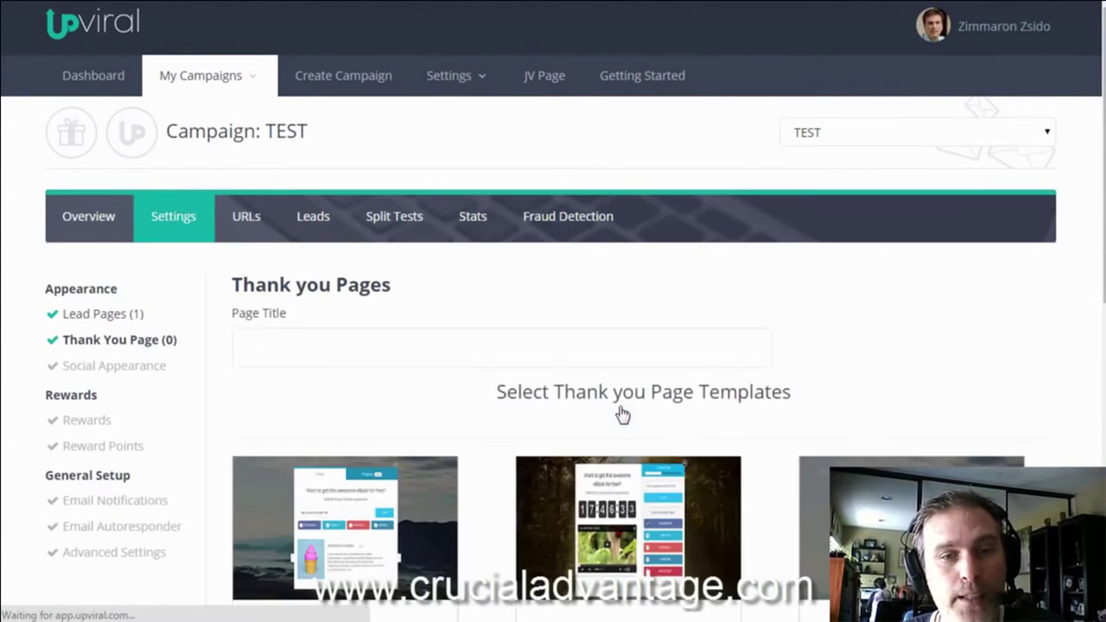
scroll(553, 346, "down", 4)
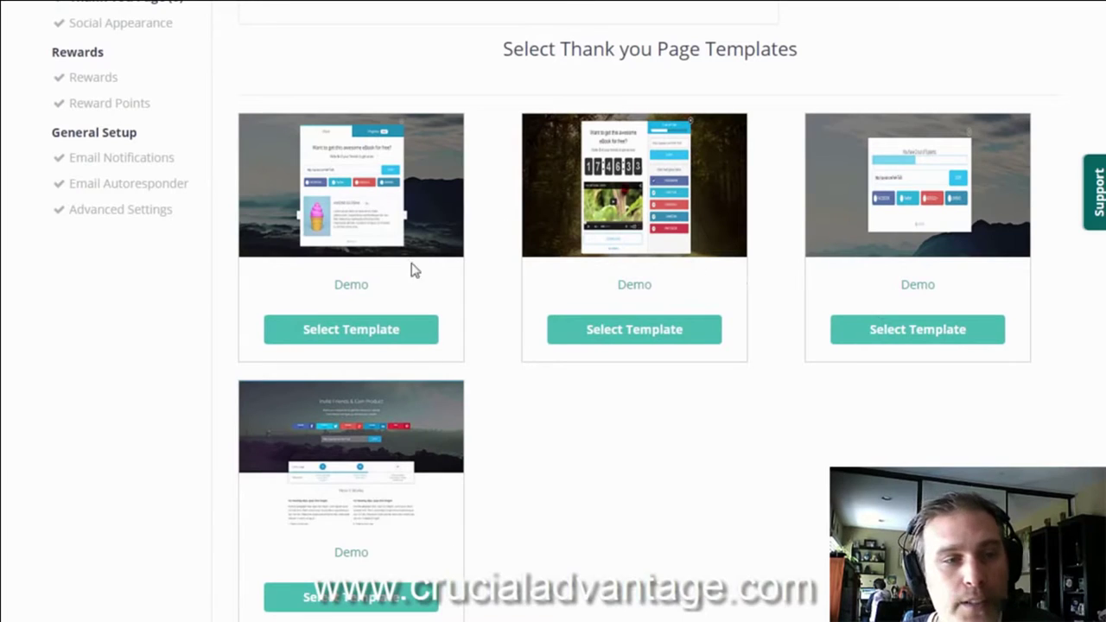
left_click(628, 335)
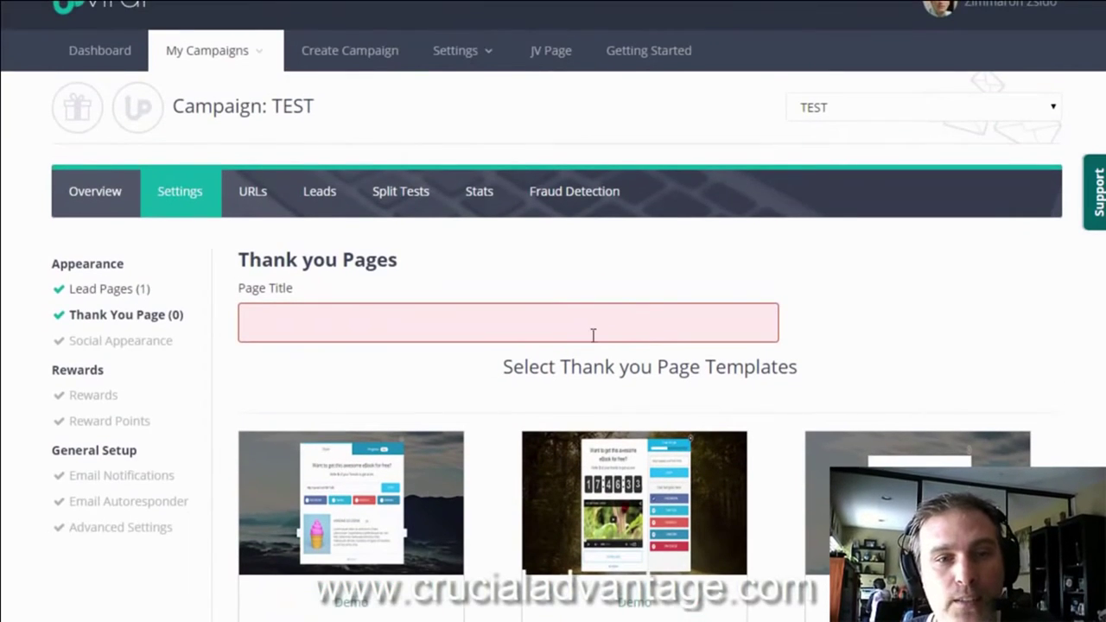
left_click(581, 335)
type("THank you")
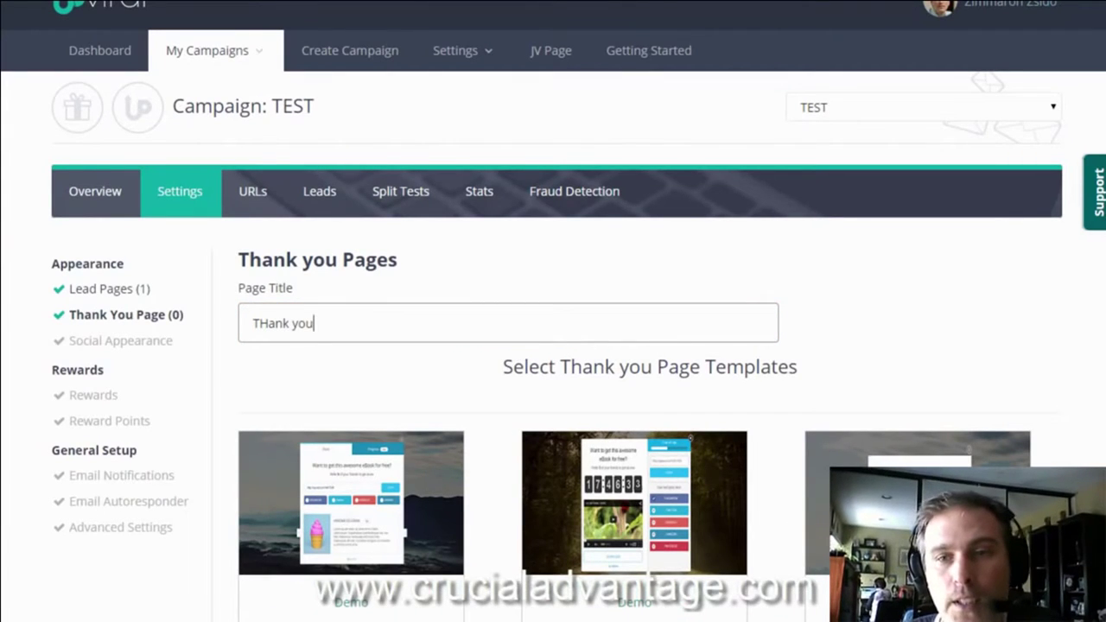
scroll(580, 334, "down", 2)
left_click(644, 464)
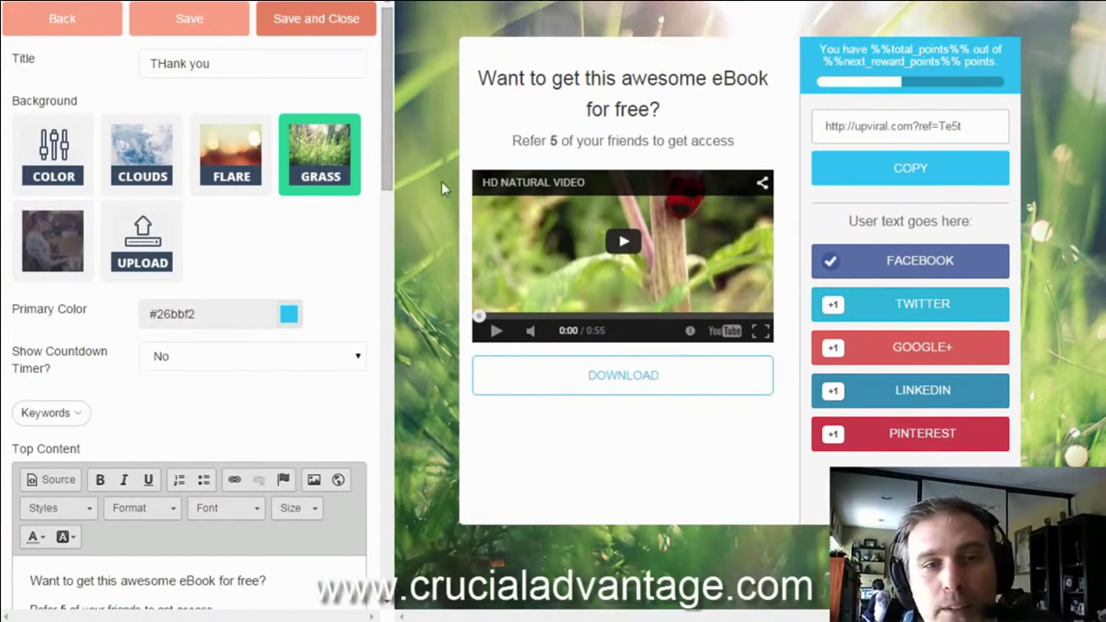
- Try the Flare and Clouds backgrounds on the thank-you page and set its background option to Color
left_click(233, 177)
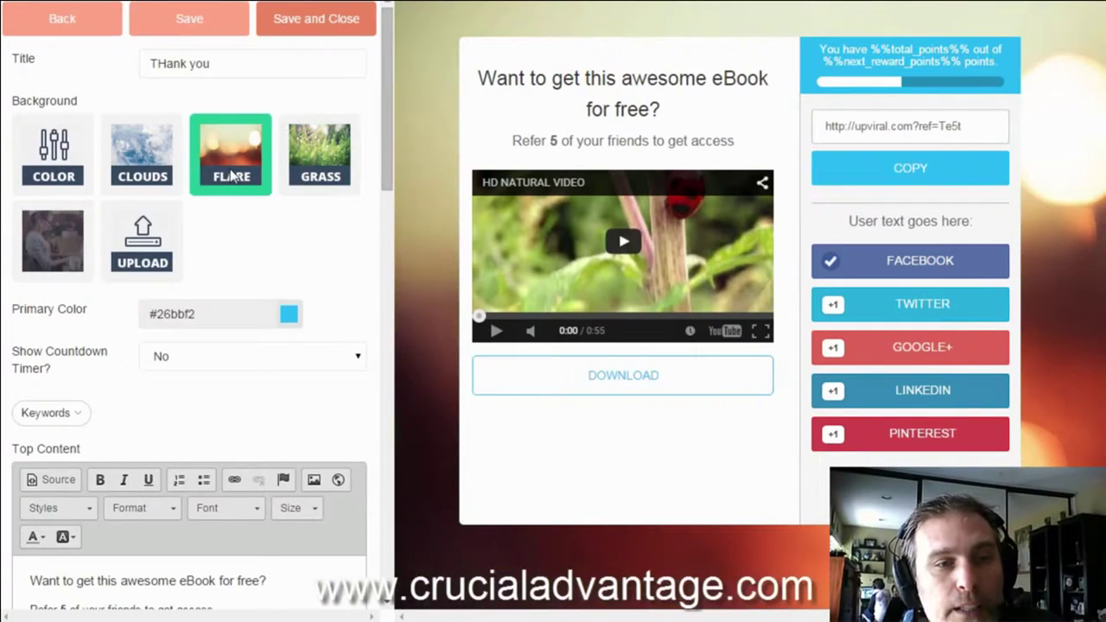
left_click(164, 169)
left_click(47, 170)
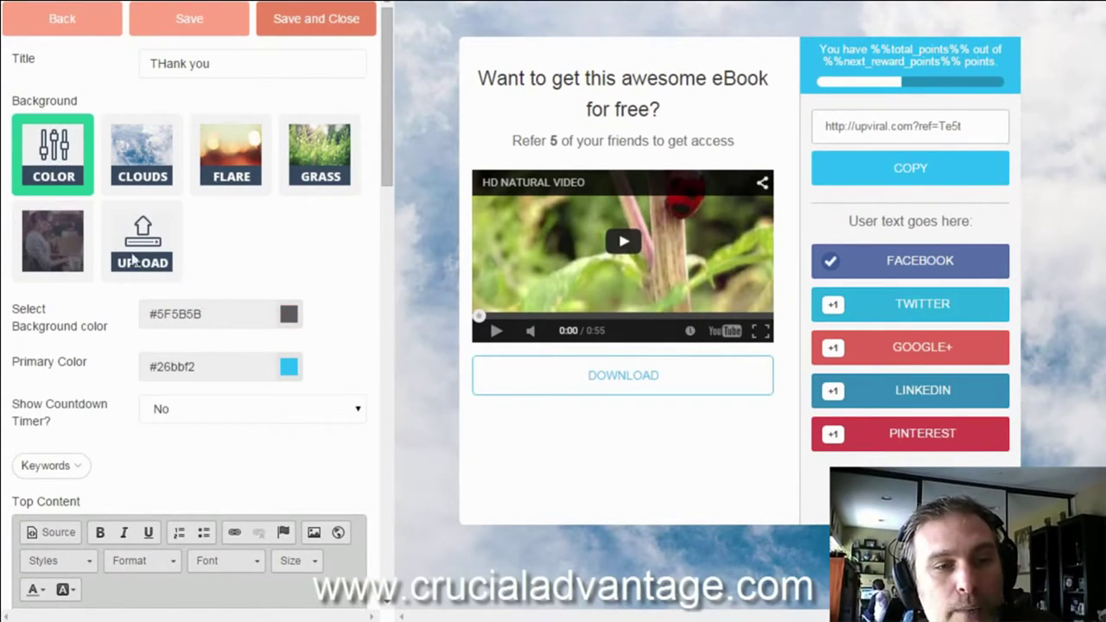
- Examine the thank-you page's top content and its text settings for points, copy button, download button and referral link
scroll(387, 114, "down", 1)
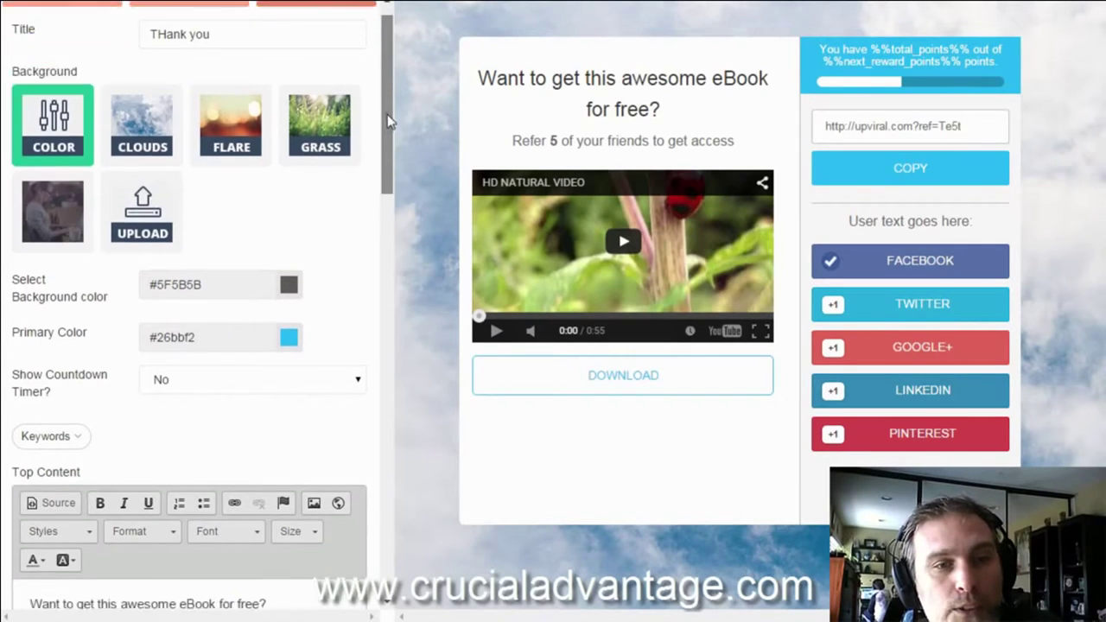
scroll(387, 114, "down", 5)
left_click(261, 197)
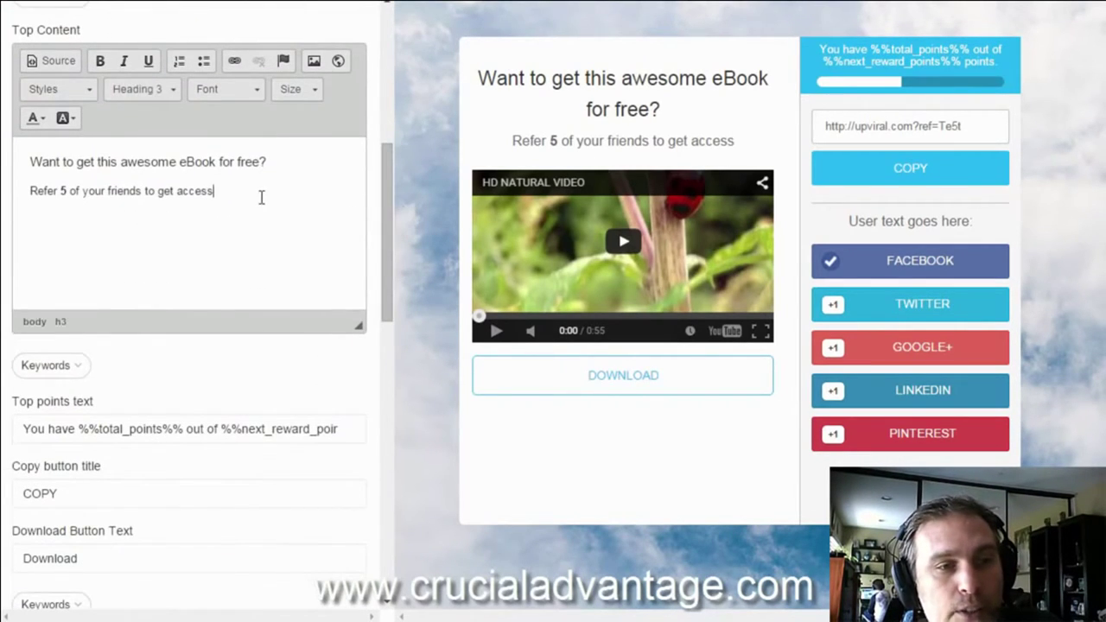
left_click_drag(261, 197, 22, 154)
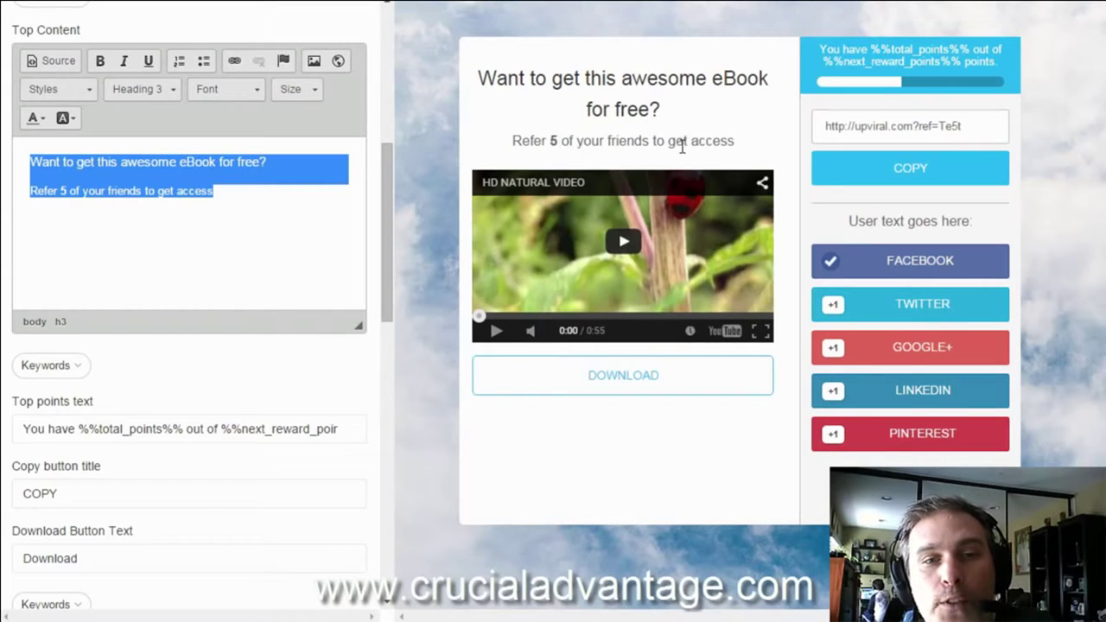
left_click_drag(381, 246, 381, 291)
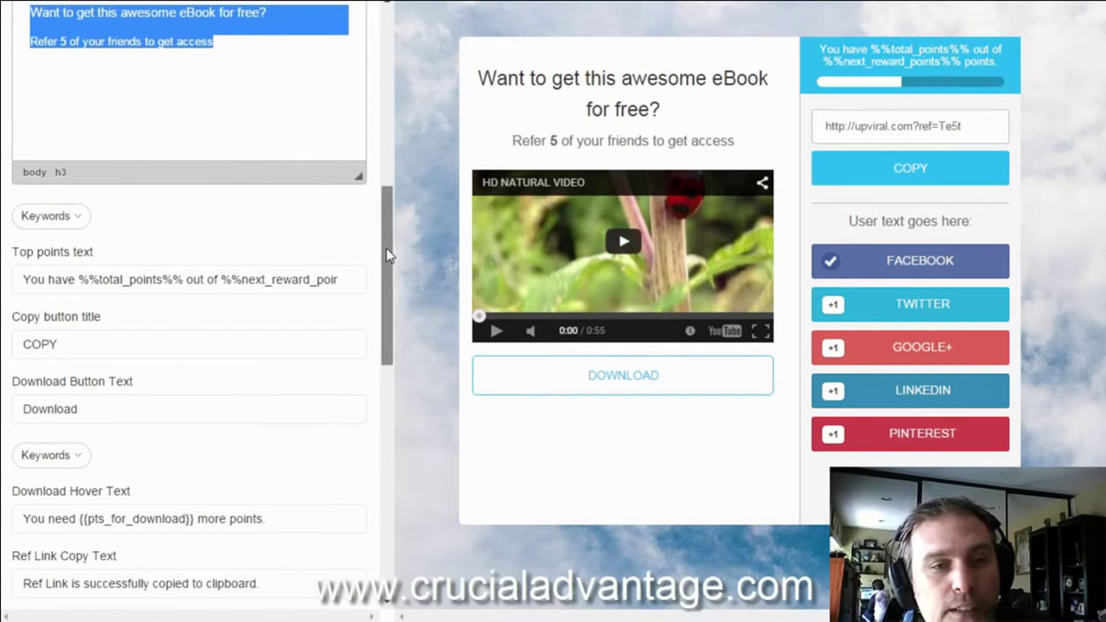
left_click_drag(386, 248, 386, 295)
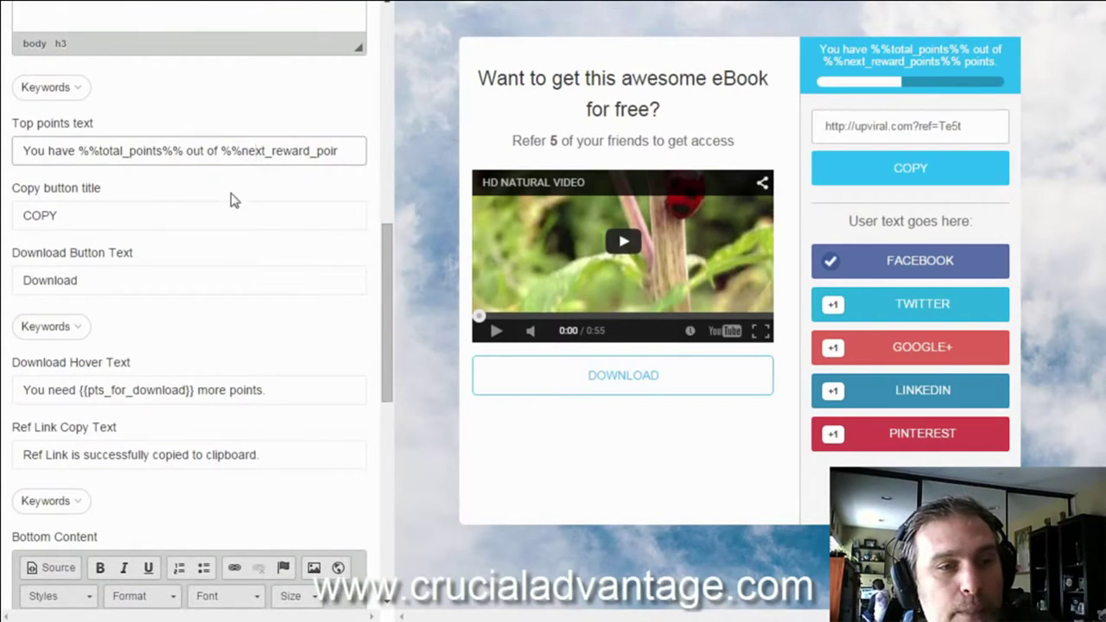
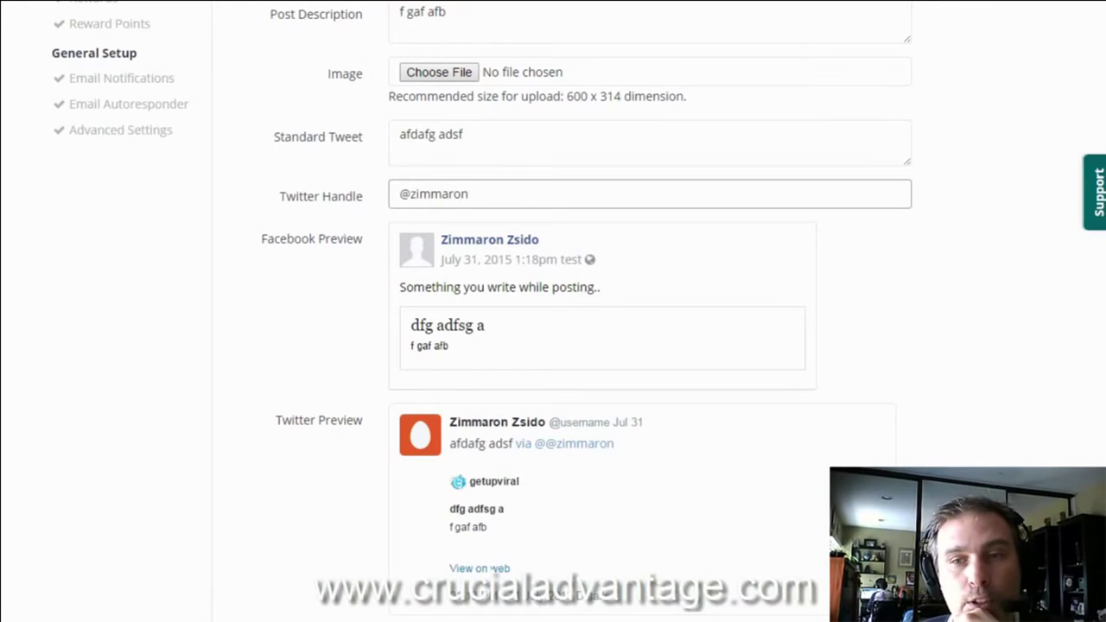
- Remove the @ sign from the Twitter handle and save the Social Appearance settings
scroll(639, 274, "down", 3)
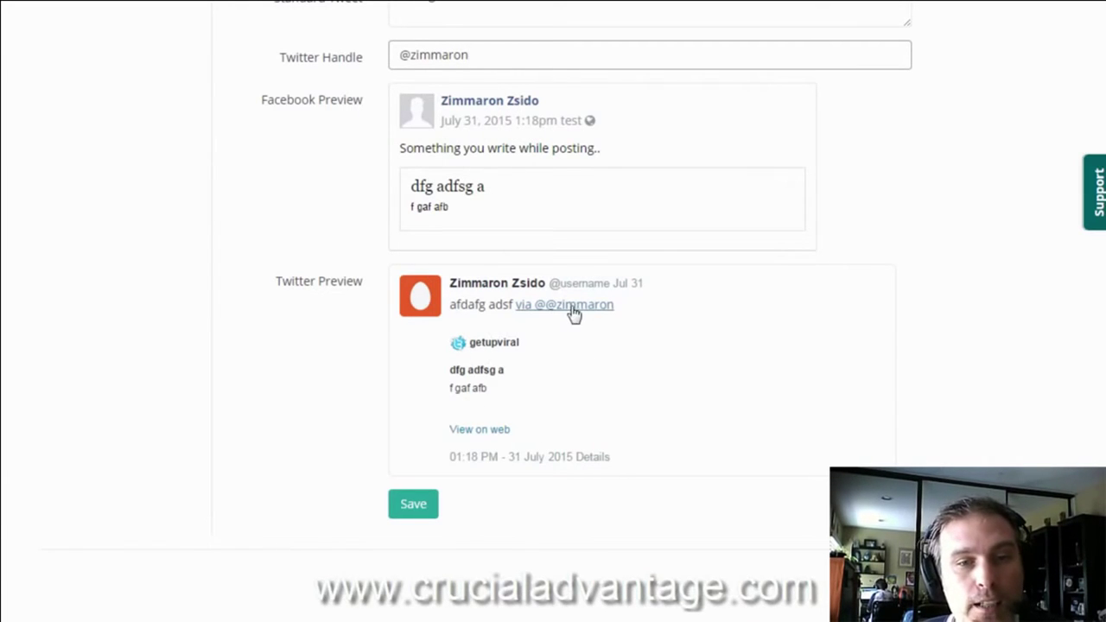
left_click(407, 53)
key("BackSpace")
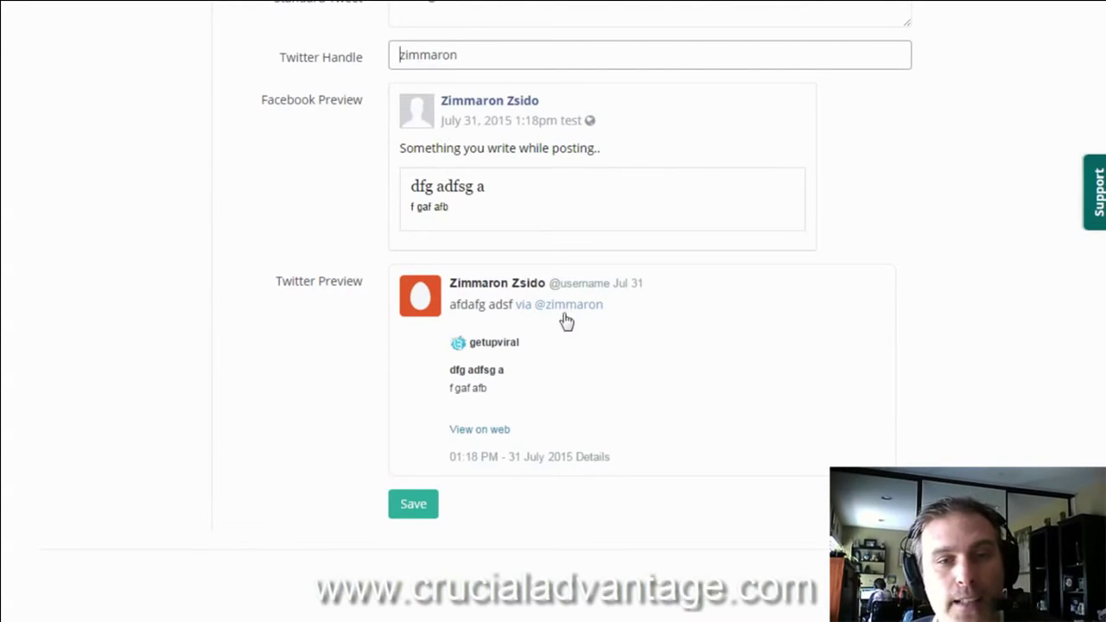
left_click(420, 514)
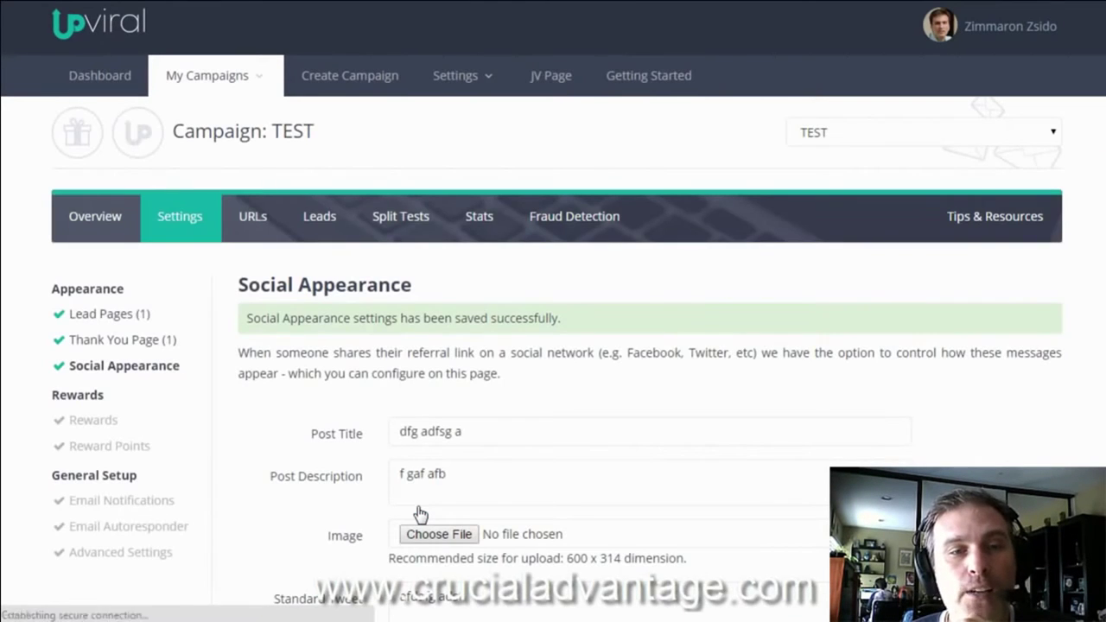
- Start a new giveaway reward for the campaign, named "sdvsdv sdv" and unlocked at 5 points
scroll(553, 311, "down", 2)
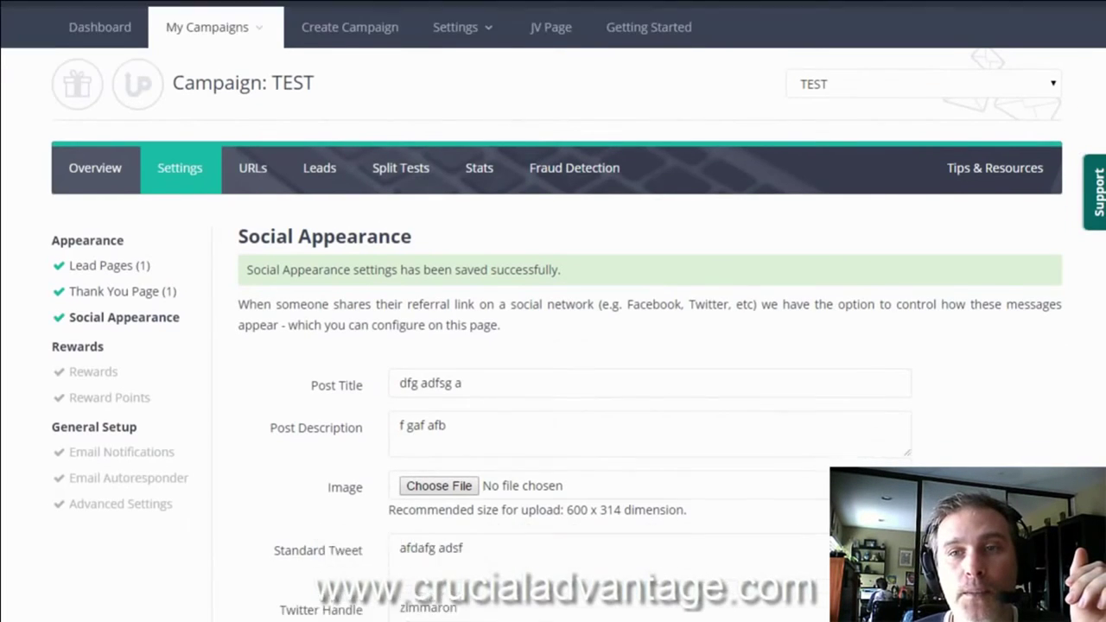
scroll(593, 368, "down", 1)
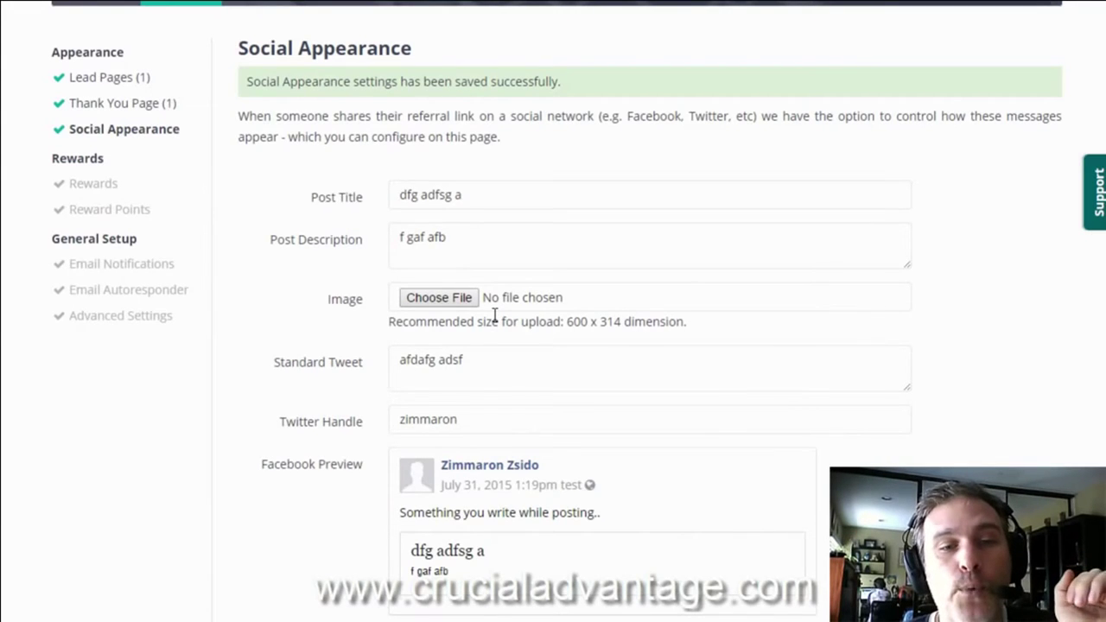
scroll(495, 315, "down", 5)
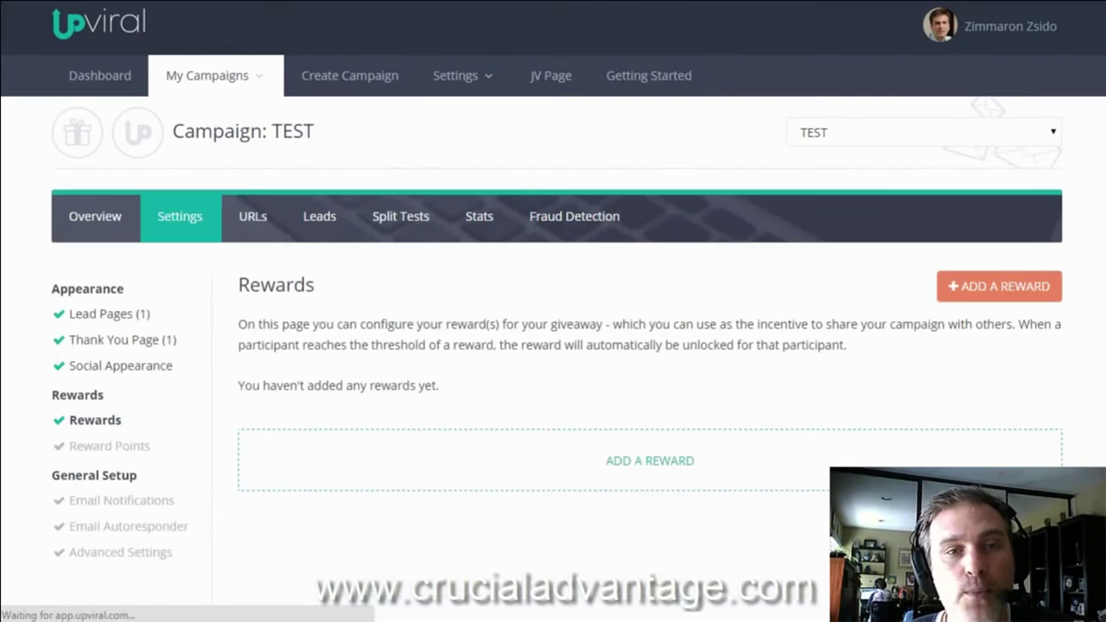
scroll(553, 311, "down", 1)
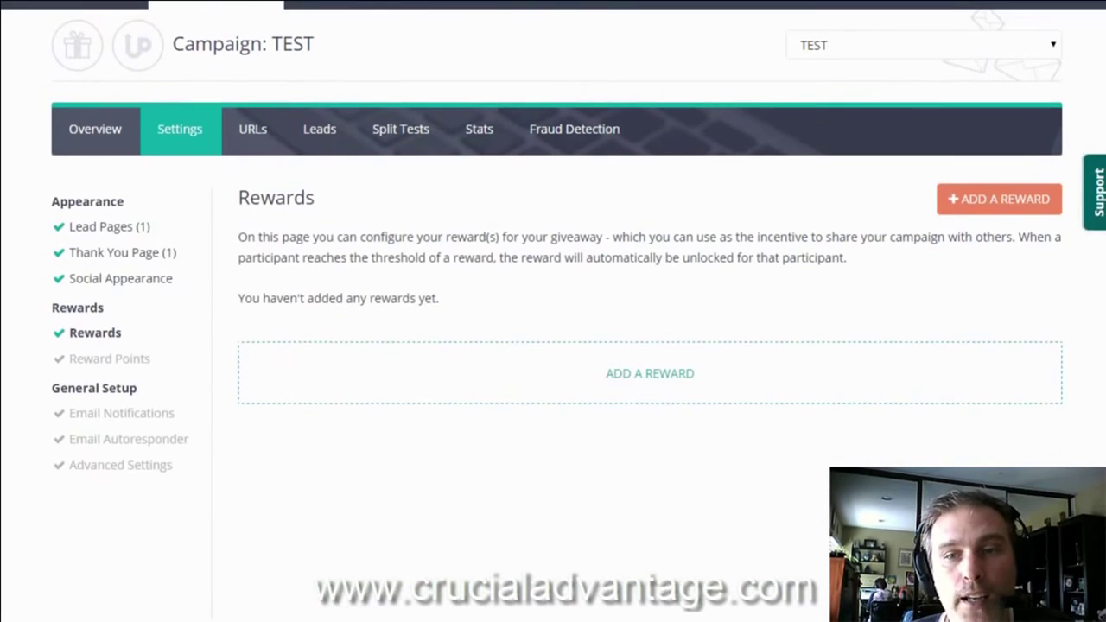
left_click(1026, 206)
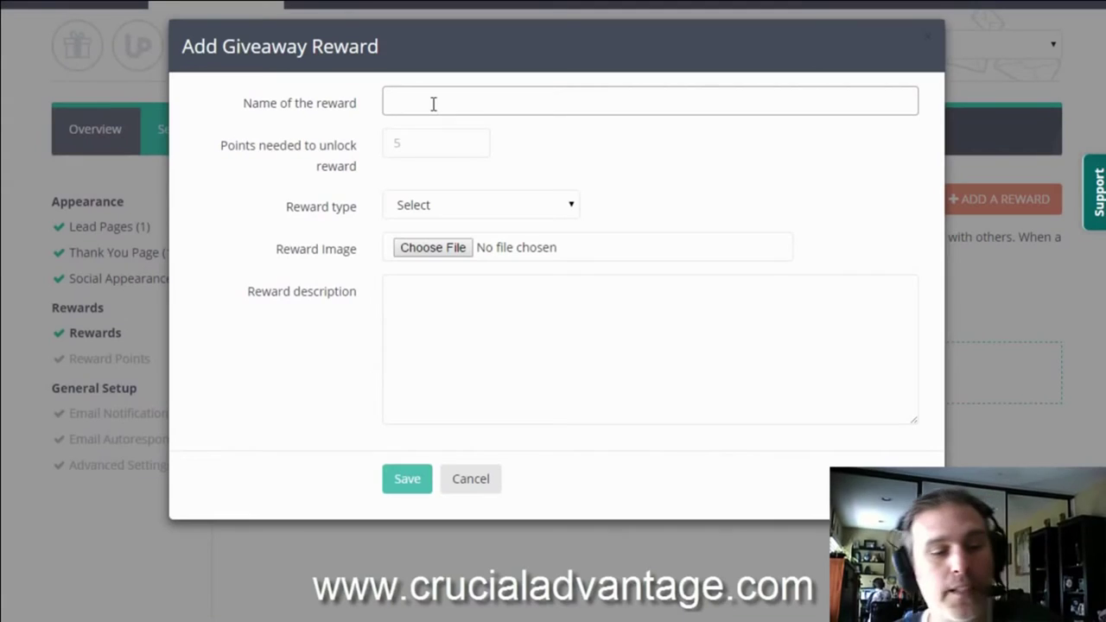
left_click(431, 103)
type("sdvsdvsdv")
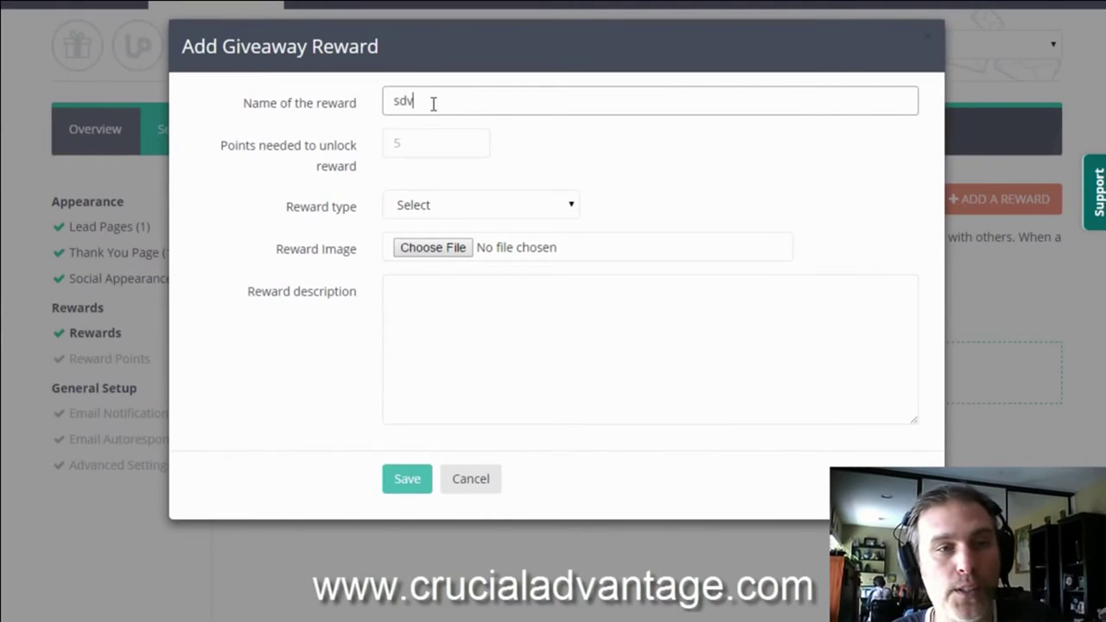
left_click(429, 146)
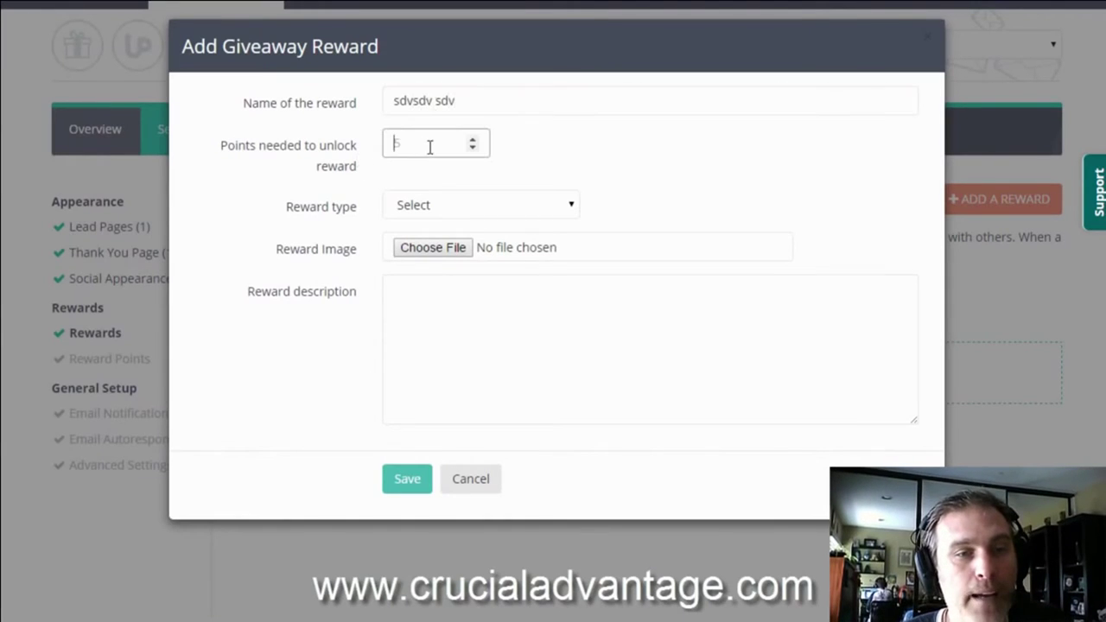
- Try the Downloadable and Coupon code reward types for the new reward
left_click(428, 207)
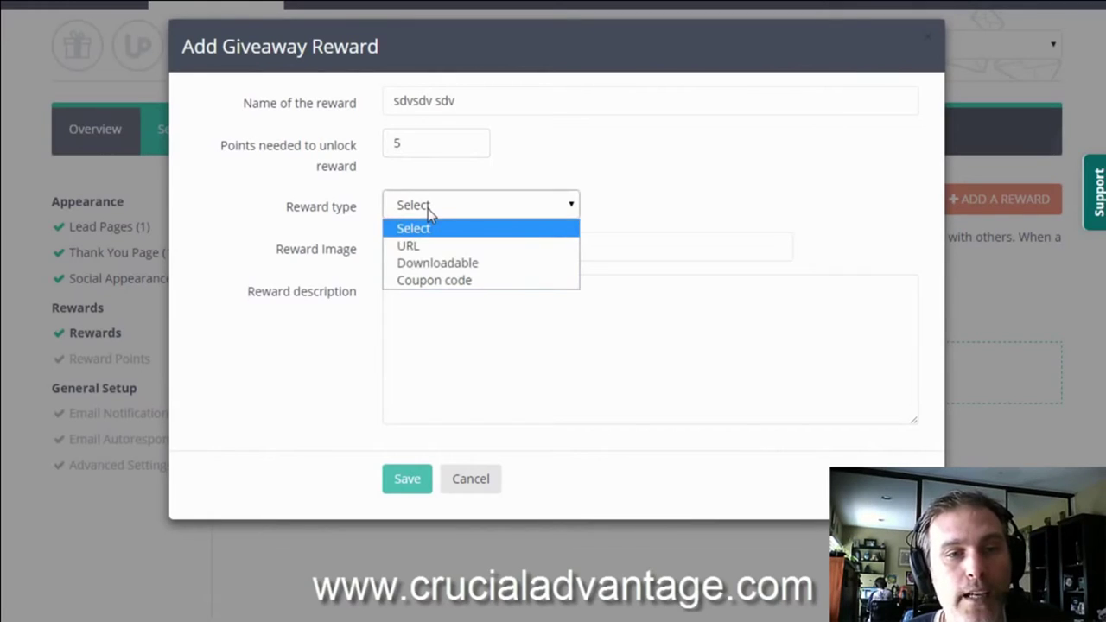
left_click(428, 264)
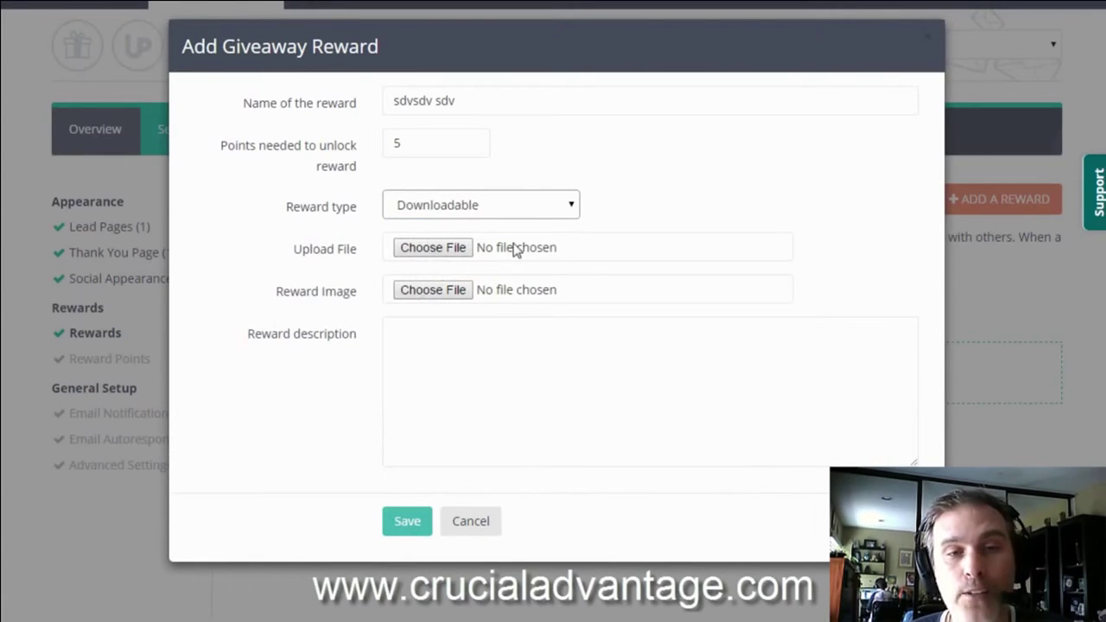
left_click(572, 207)
left_click(483, 281)
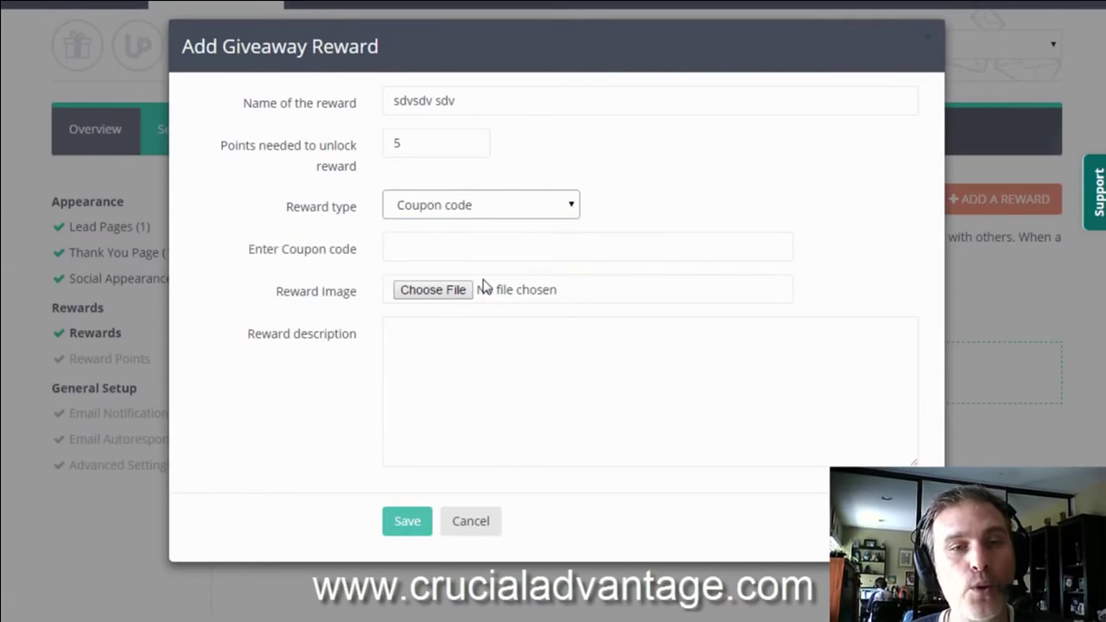
left_click(420, 254)
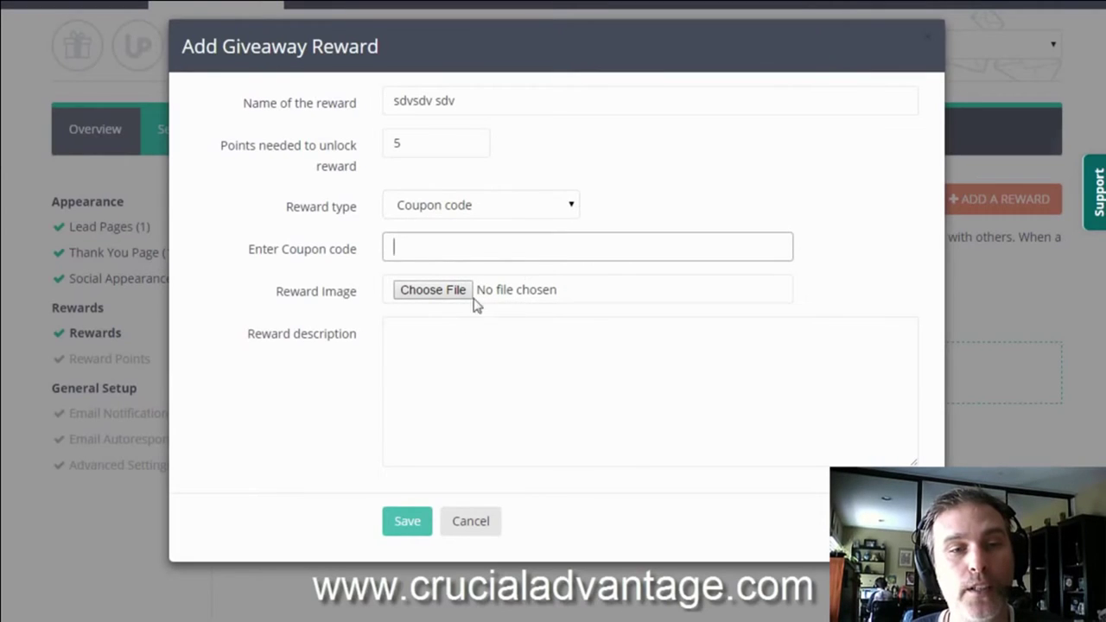
left_click(491, 214)
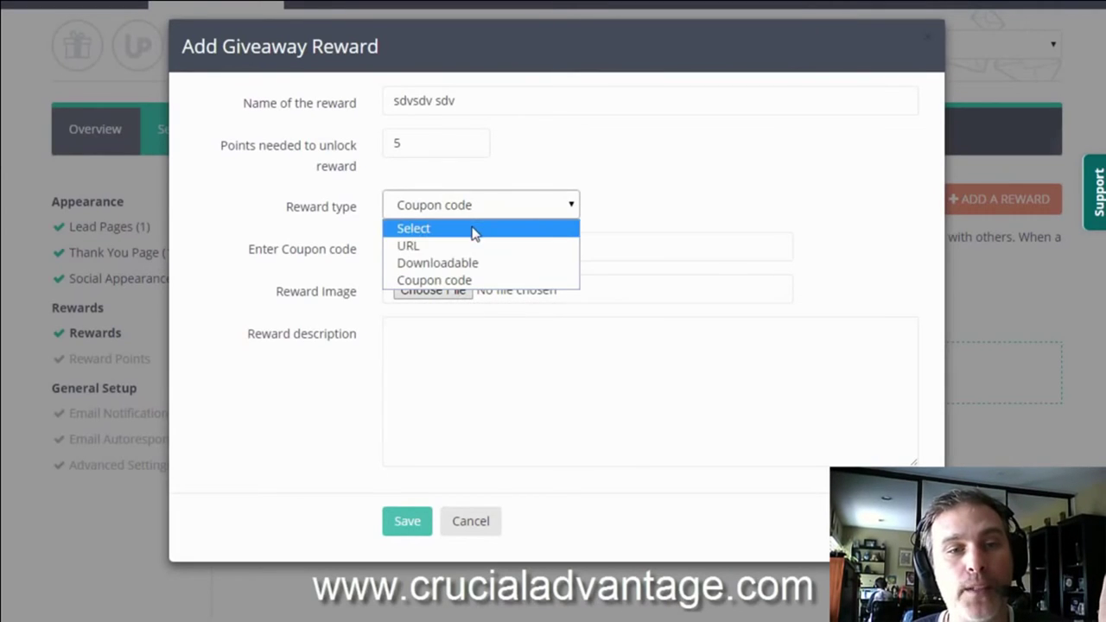
left_click(471, 248)
left_click(451, 254)
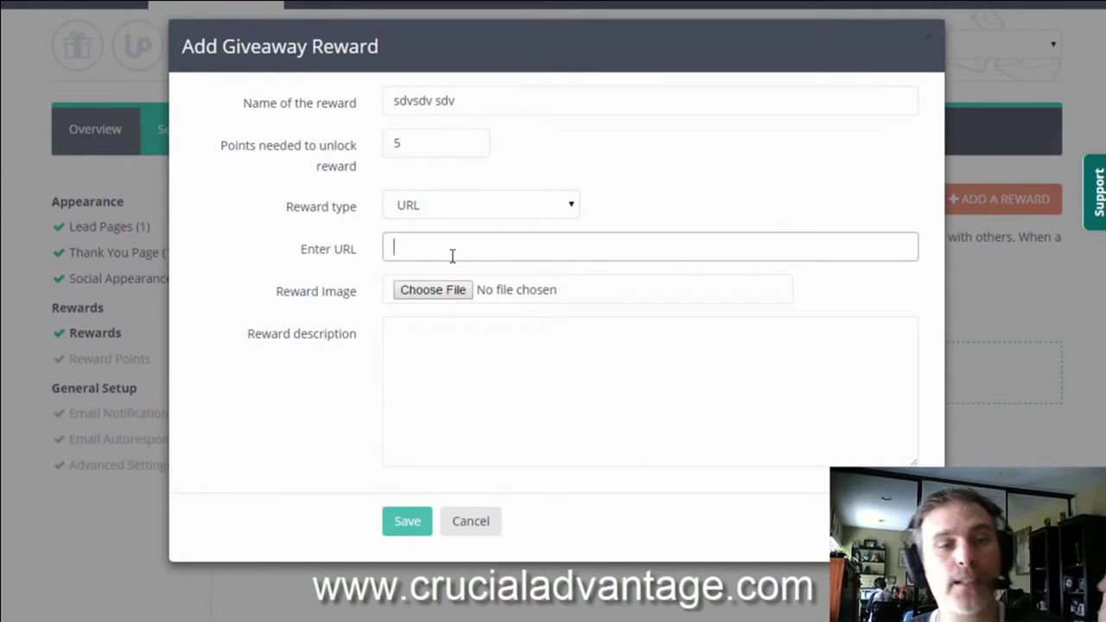
type("http:")
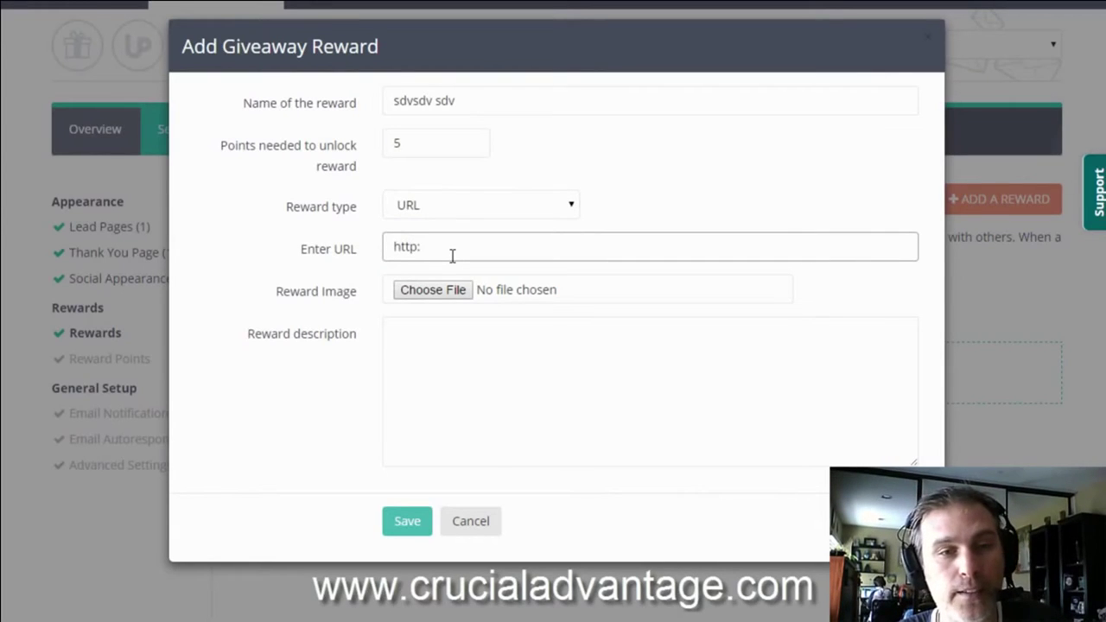
type("/www.google.com")
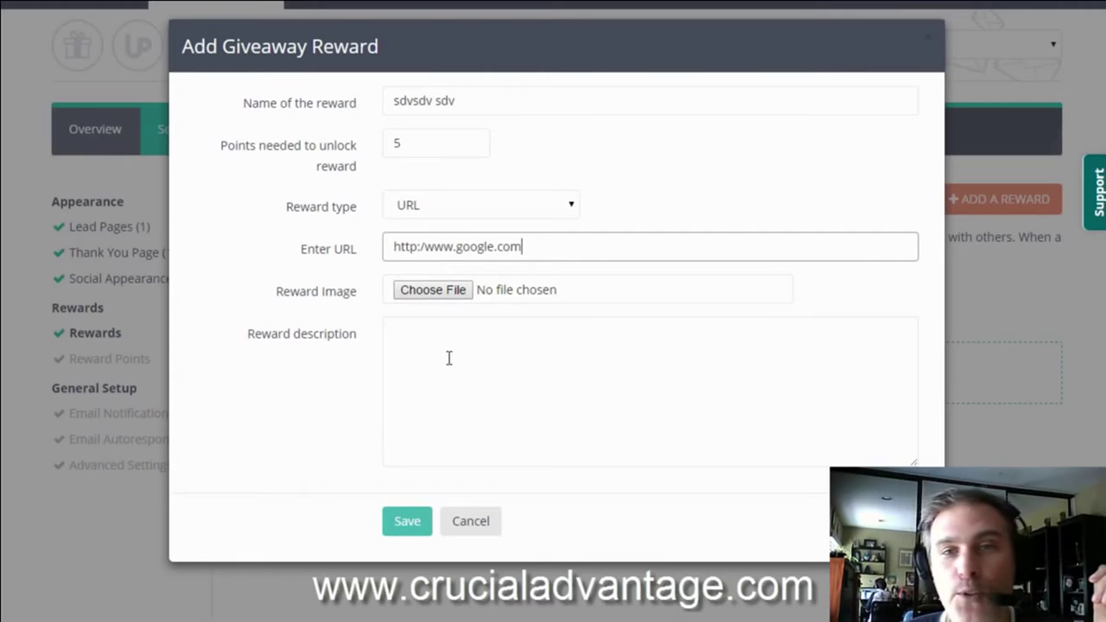
- Enter "fhfjdjh jhdhdfh" as the reward description and save the reward
left_click(417, 359)
type("fhfjdjh jhdhdfh")
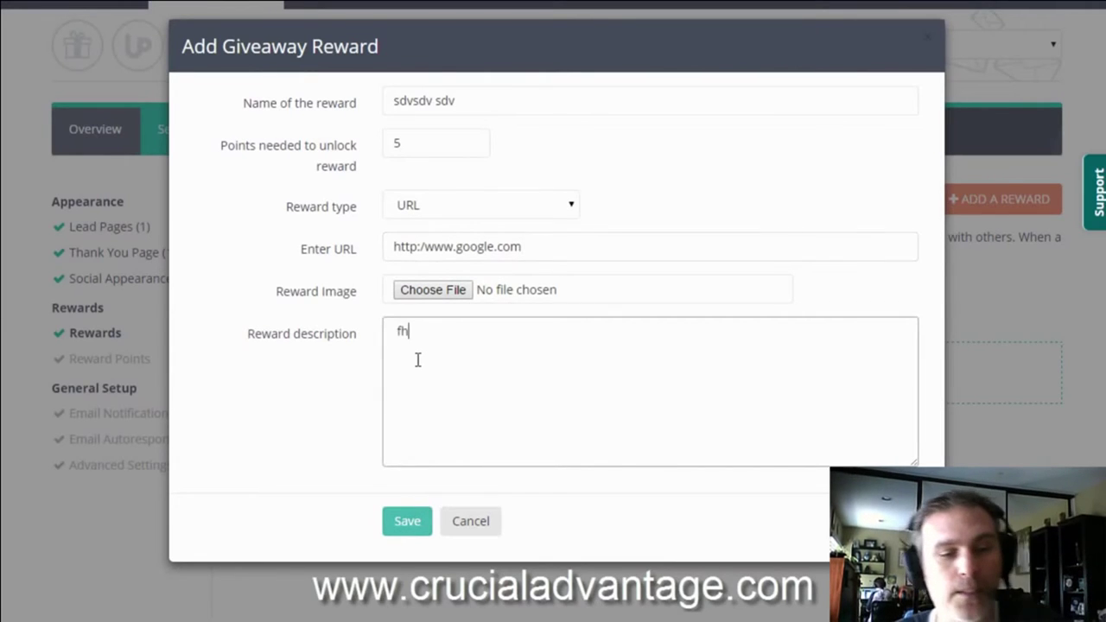
left_click(407, 525)
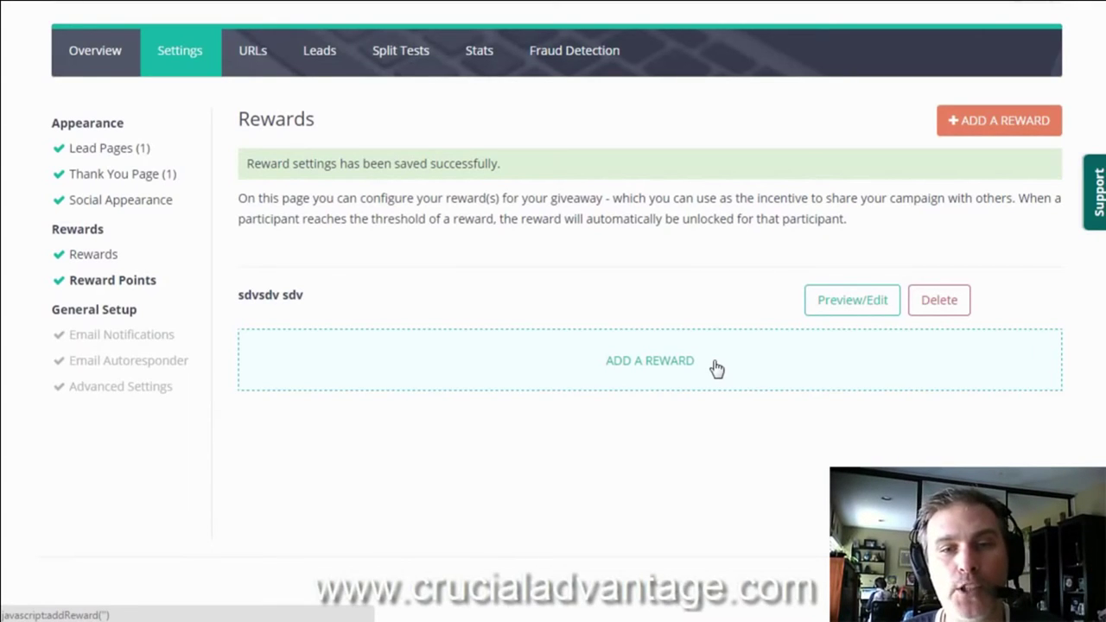
- Open the saved reward "sdvsdv sdv" to review its details, and close it without changes
left_click(827, 306)
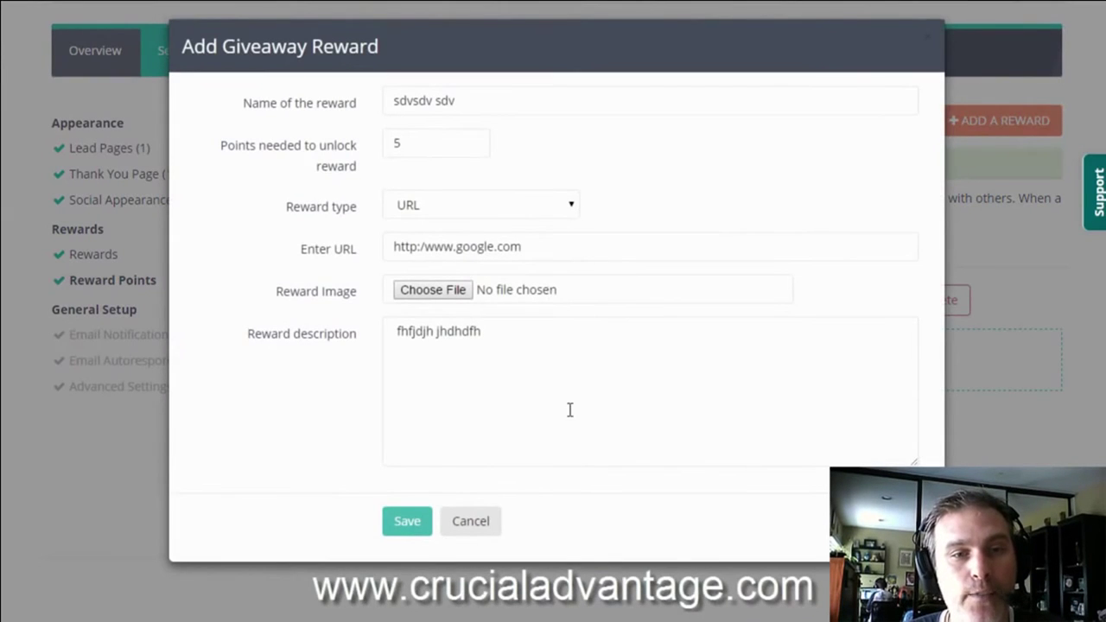
left_click(481, 530)
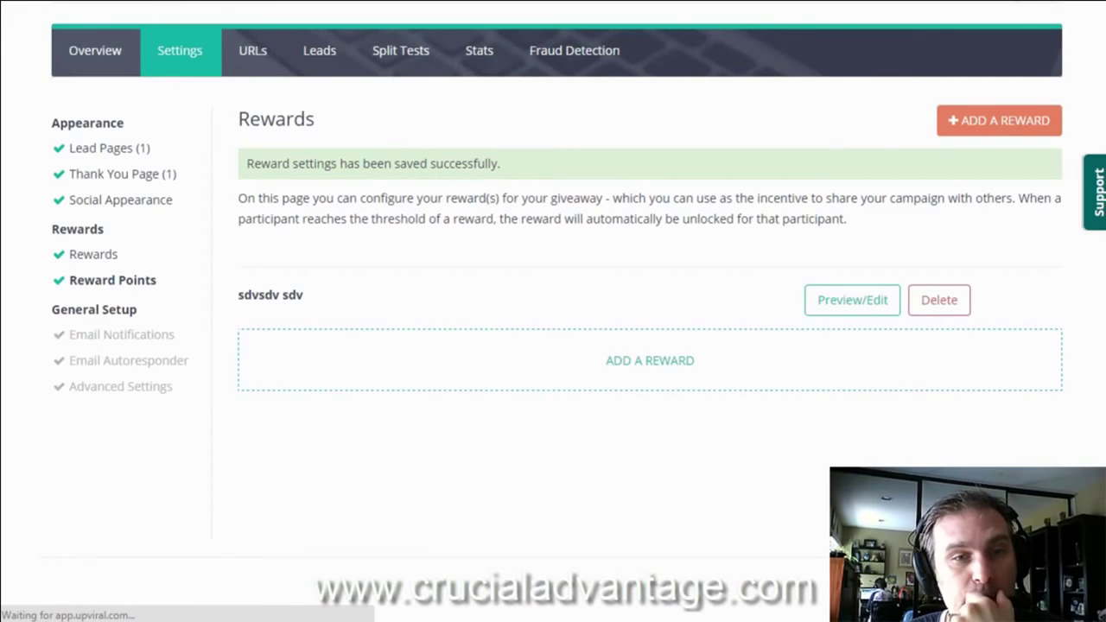
- In the campaign's reward points settings, set direct signup, referred signup, referred visitor and referred lead points to 5 each
scroll(553, 311, "down", 3)
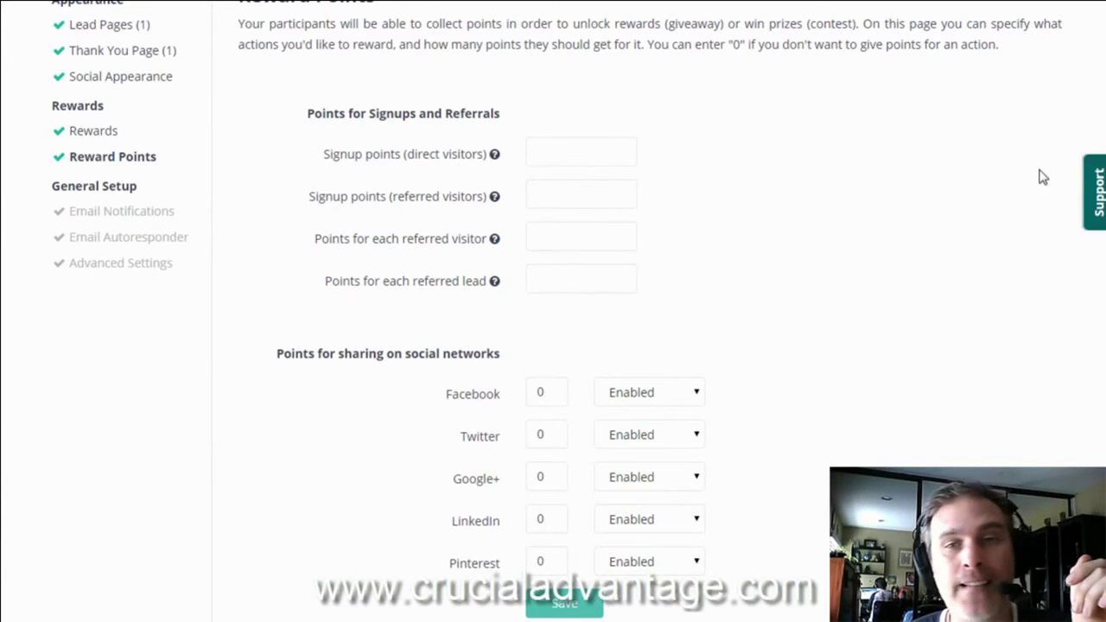
scroll(1095, 192, "down", 1)
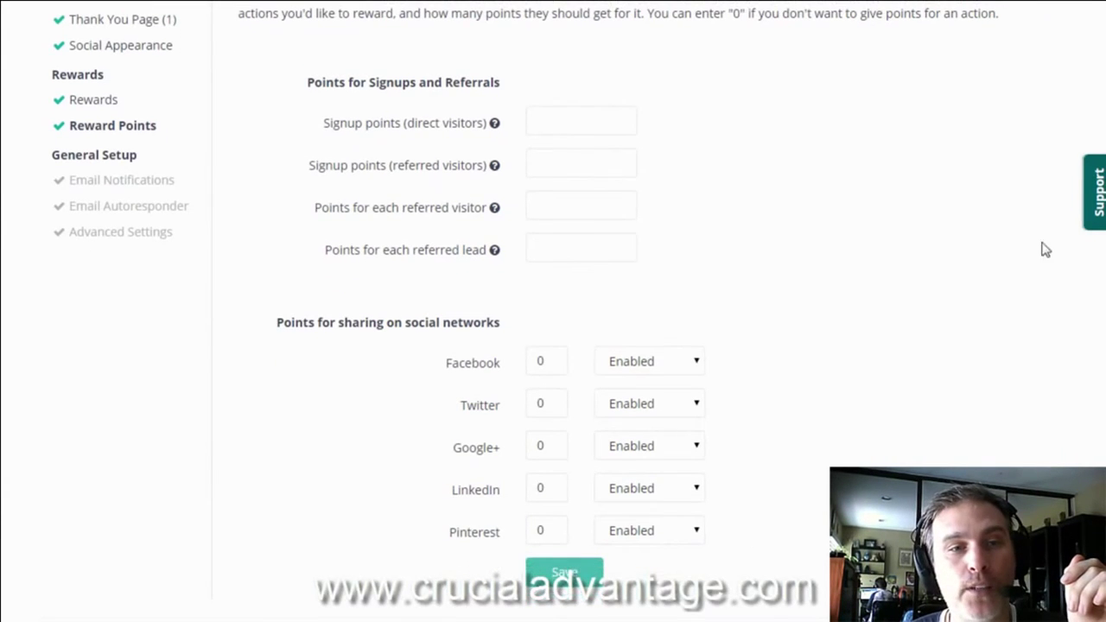
type("5")
key("Tab")
type("5")
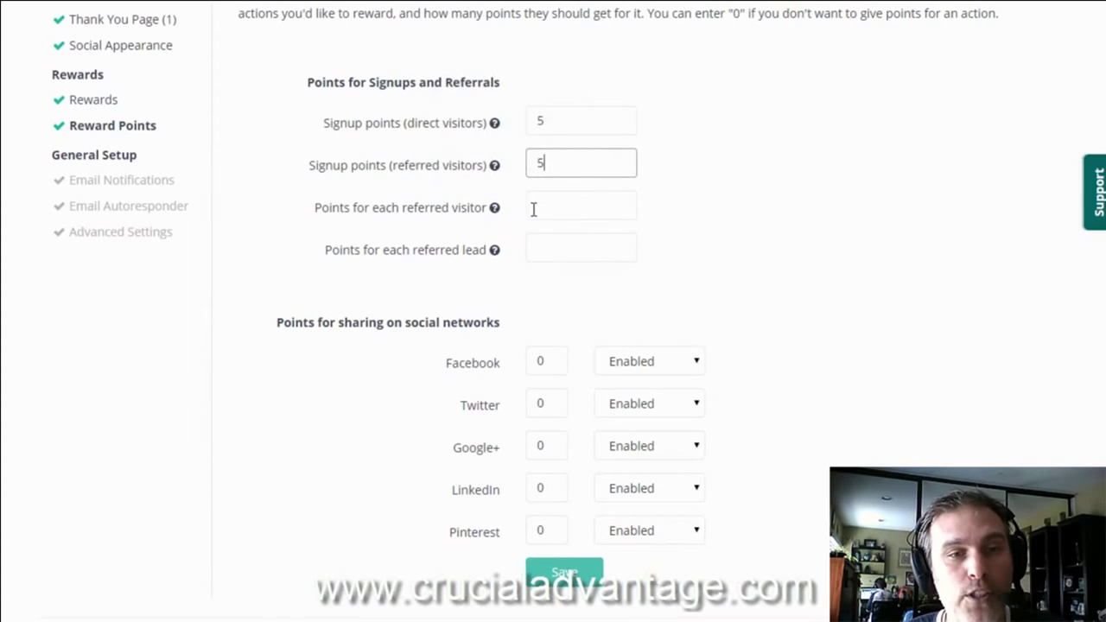
left_click(533, 208)
type("5")
left_click(537, 246)
type("5")
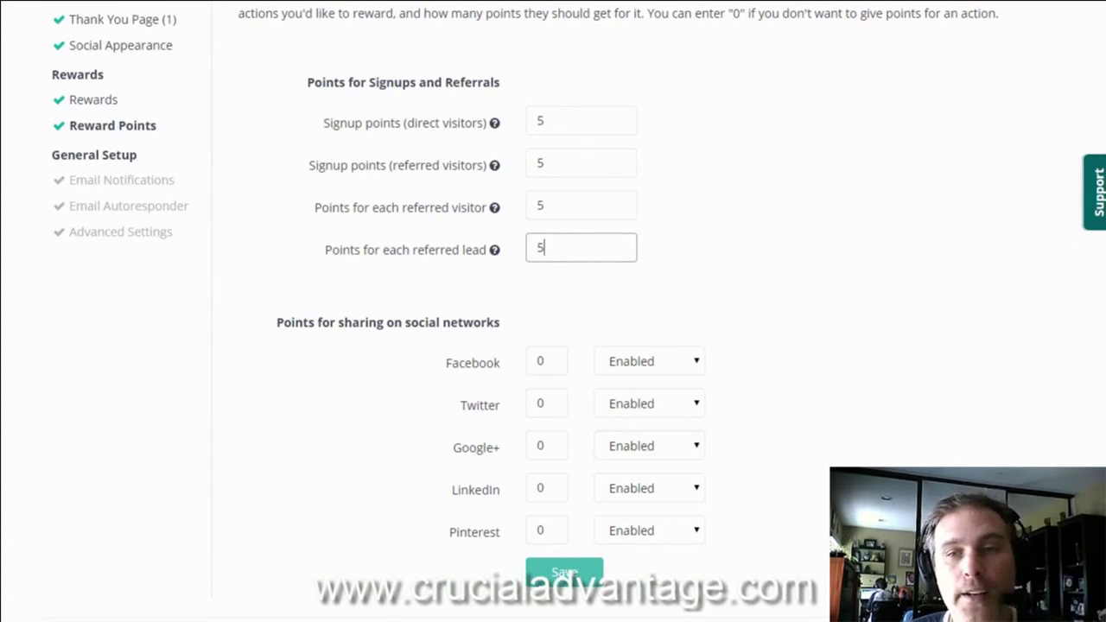
- Set the sharing points for Facebook, Twitter, Google+, LinkedIn and Pinterest to 2 each
scroll(773, 354, "down", 2)
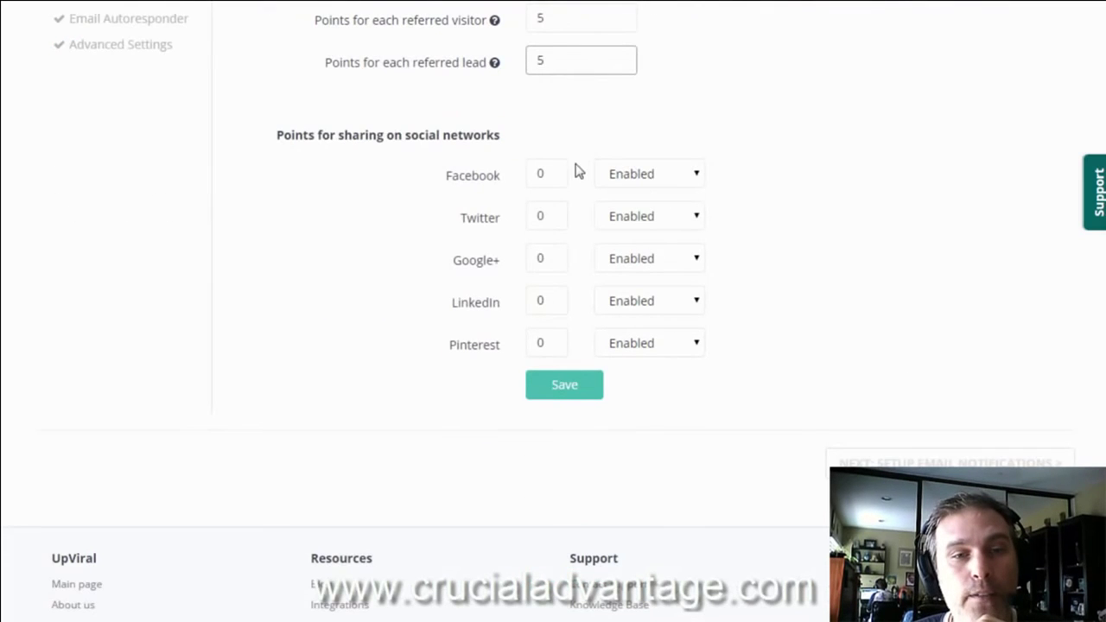
double_click(545, 175)
type("2")
double_click(546, 216)
type("2")
double_click(544, 258)
type("2")
double_click(546, 300)
type("2")
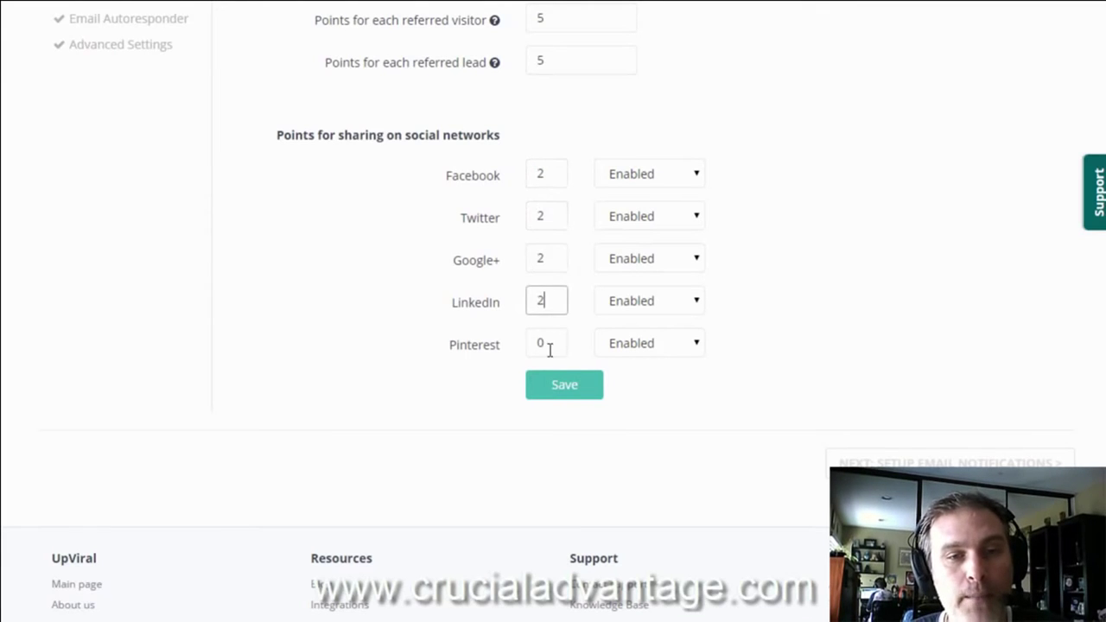
double_click(542, 343)
type("2")
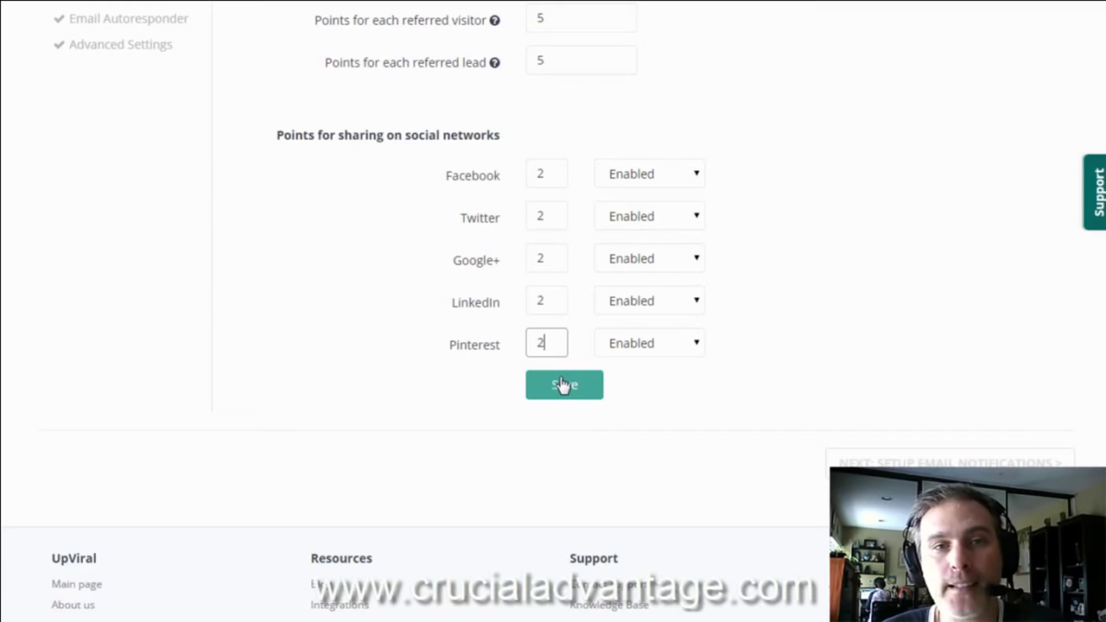
- Review the signup, referral and social sharing points, and save the reward points settings
scroll(1102, 259, "up", 3)
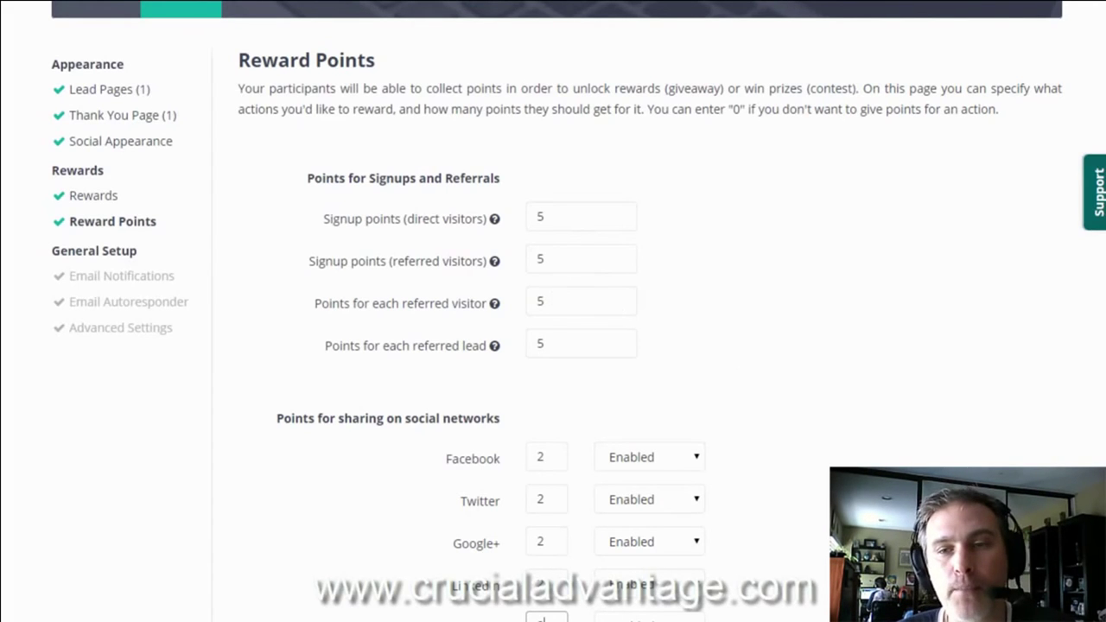
scroll(899, 442, "down", 2)
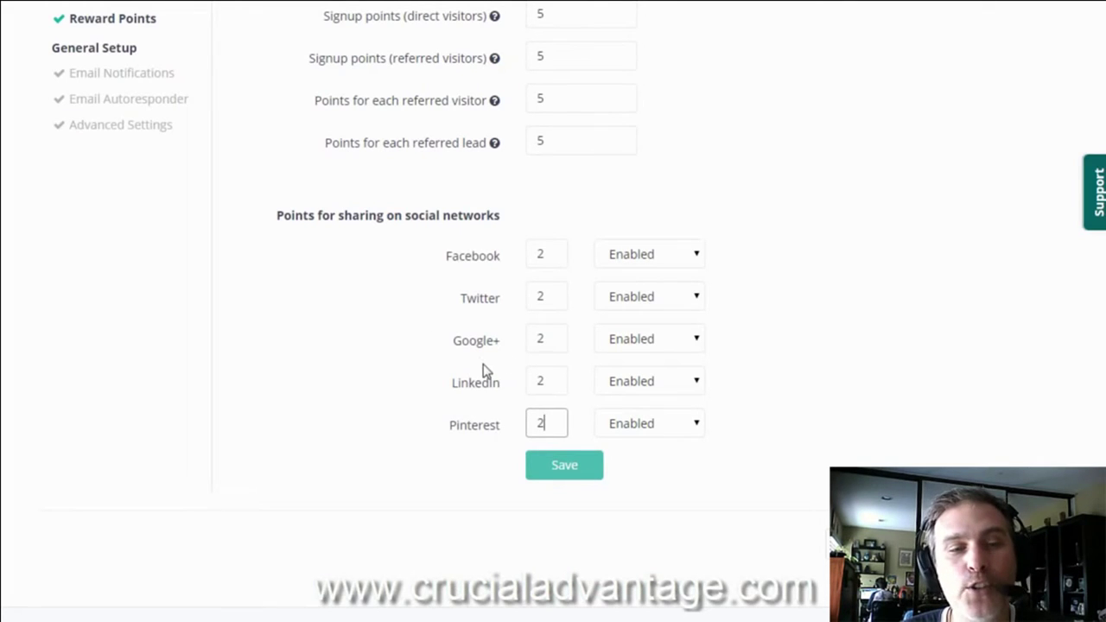
scroll(751, 402, "up", 2)
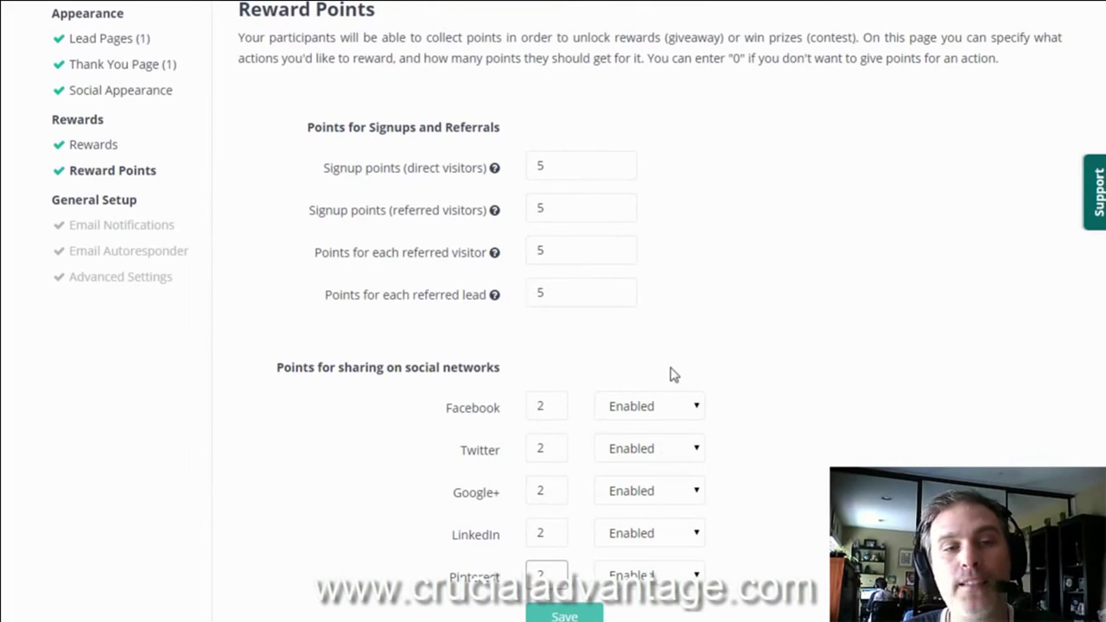
scroll(1015, 322, "down", 2)
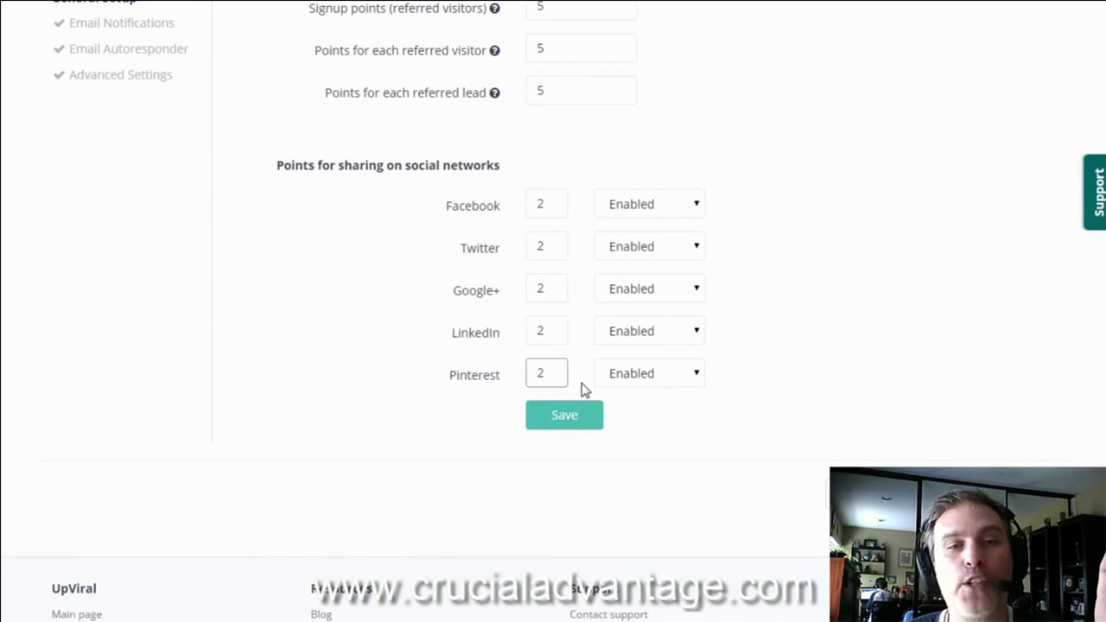
left_click(565, 417)
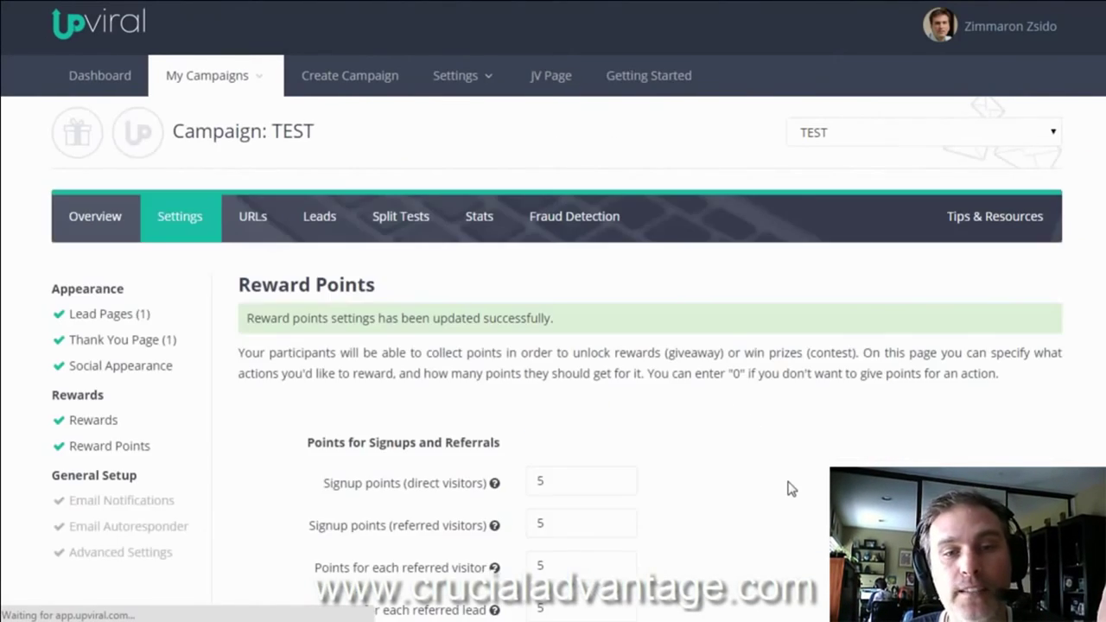
- Proceed to the email notifications setup and enable emails after registration, on referral signups and when the reward is unlocked
scroll(553, 346, "down", 4)
scroll(553, 346, "up", 2)
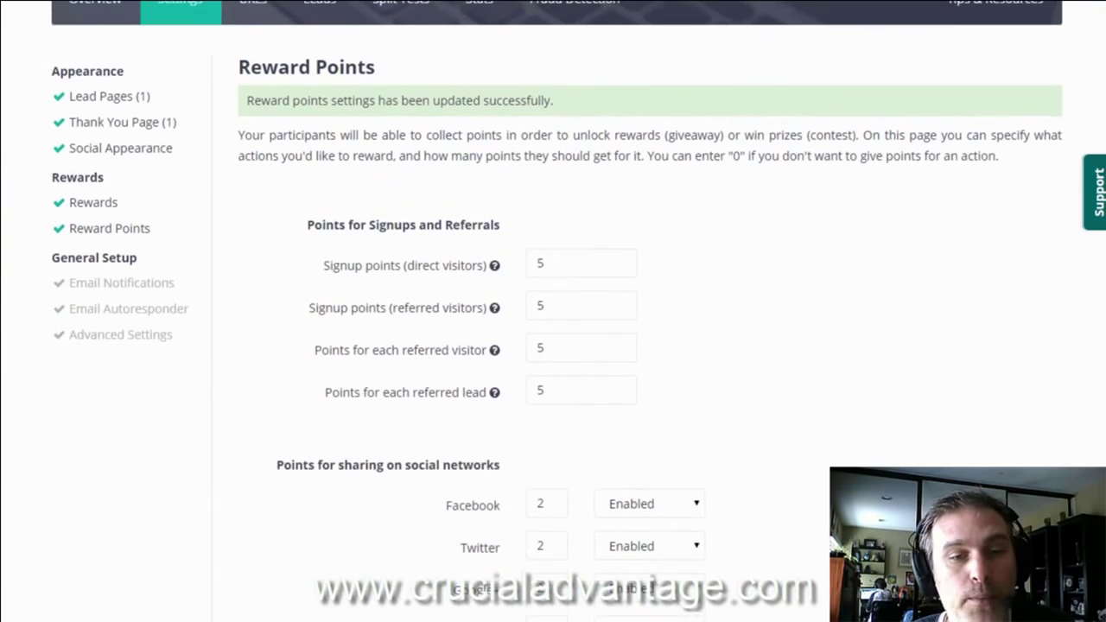
scroll(553, 345, "down", 4)
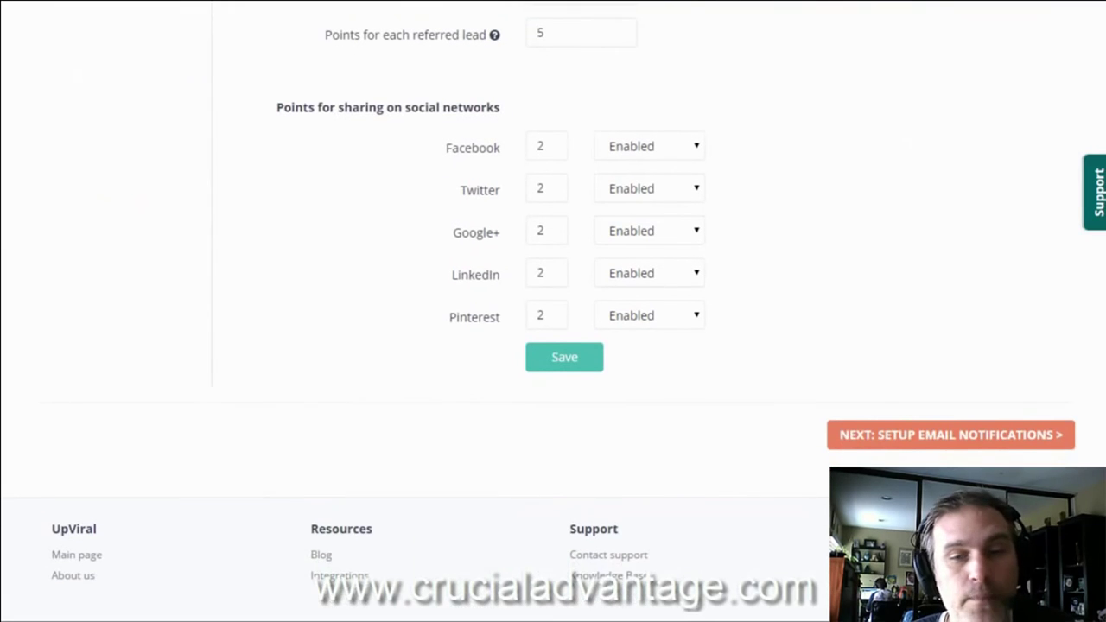
left_click(876, 443)
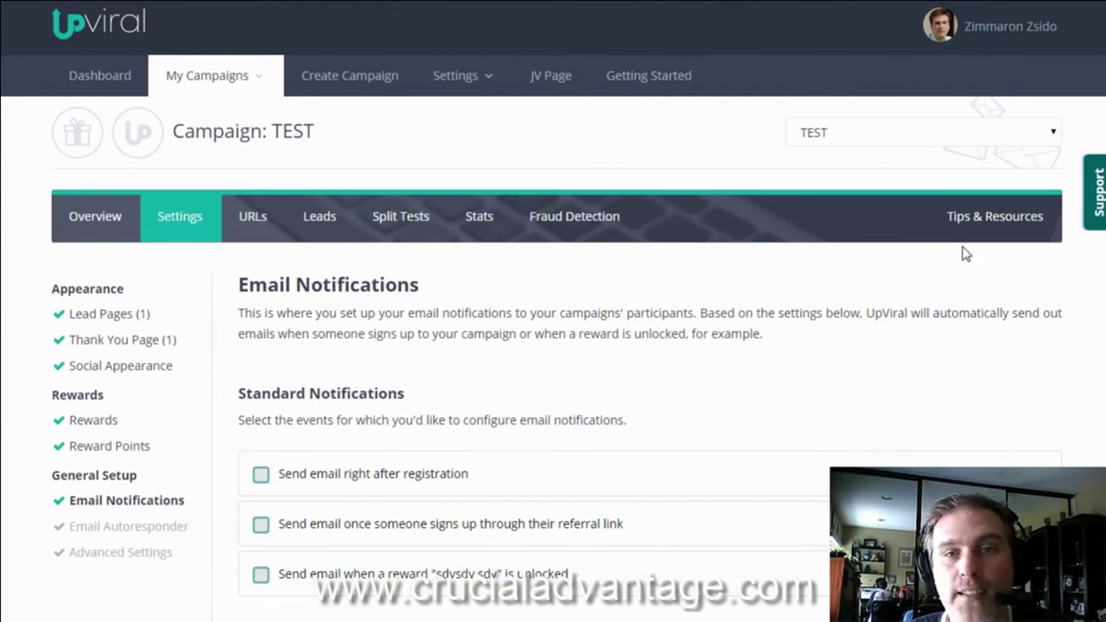
scroll(792, 402, "down", 2)
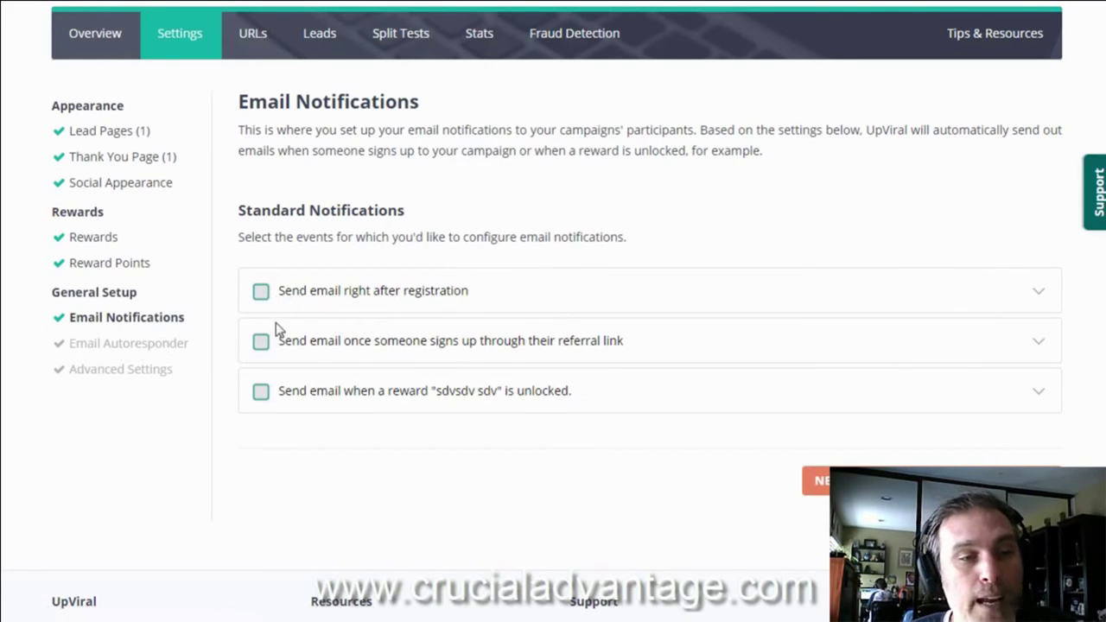
left_click(262, 296)
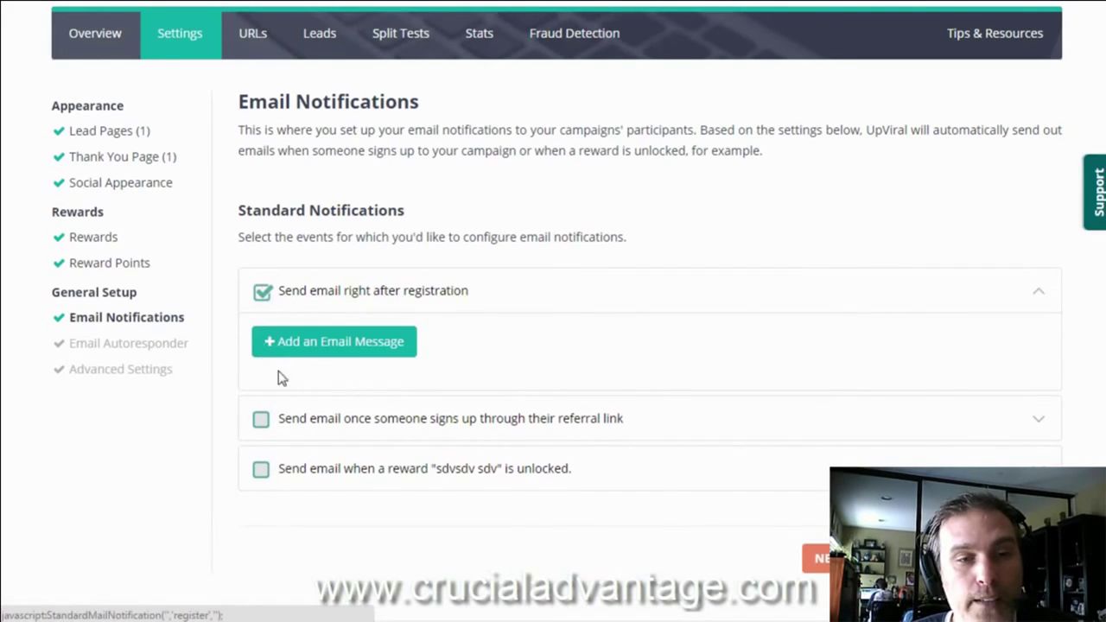
left_click(261, 419)
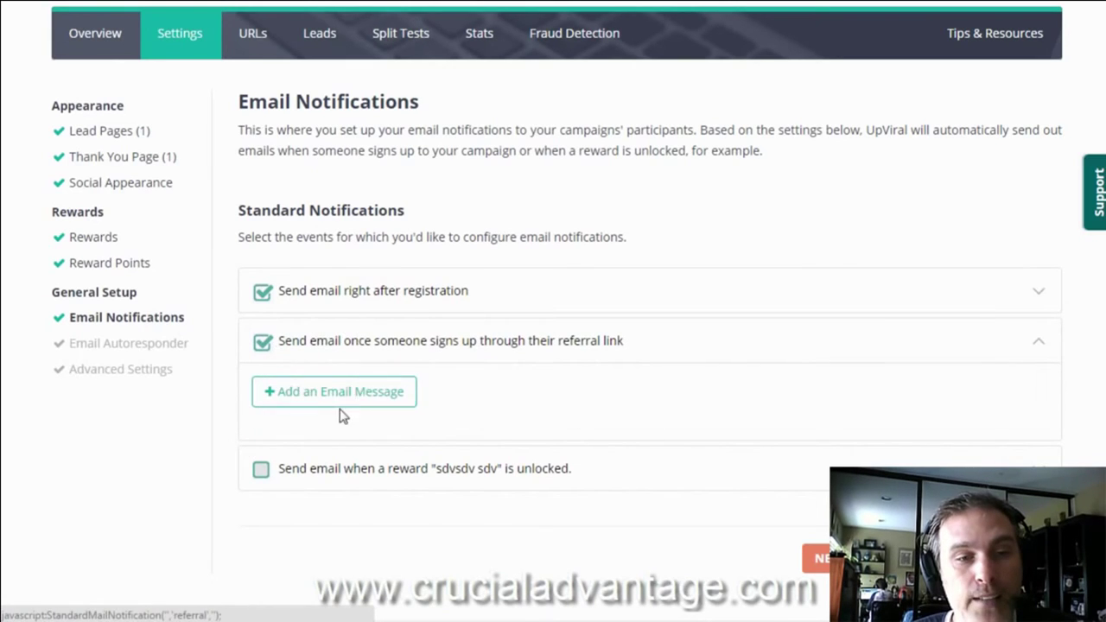
left_click(261, 469)
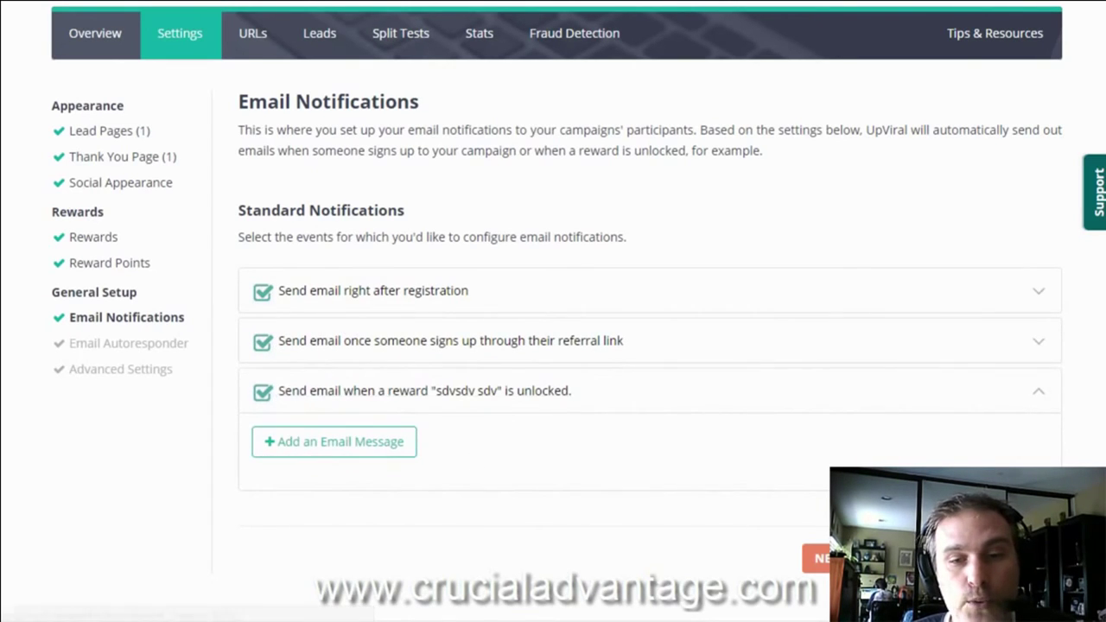
- Open the campaign's email autoresponder settings and check the available autoresponder choices
left_click(128, 343)
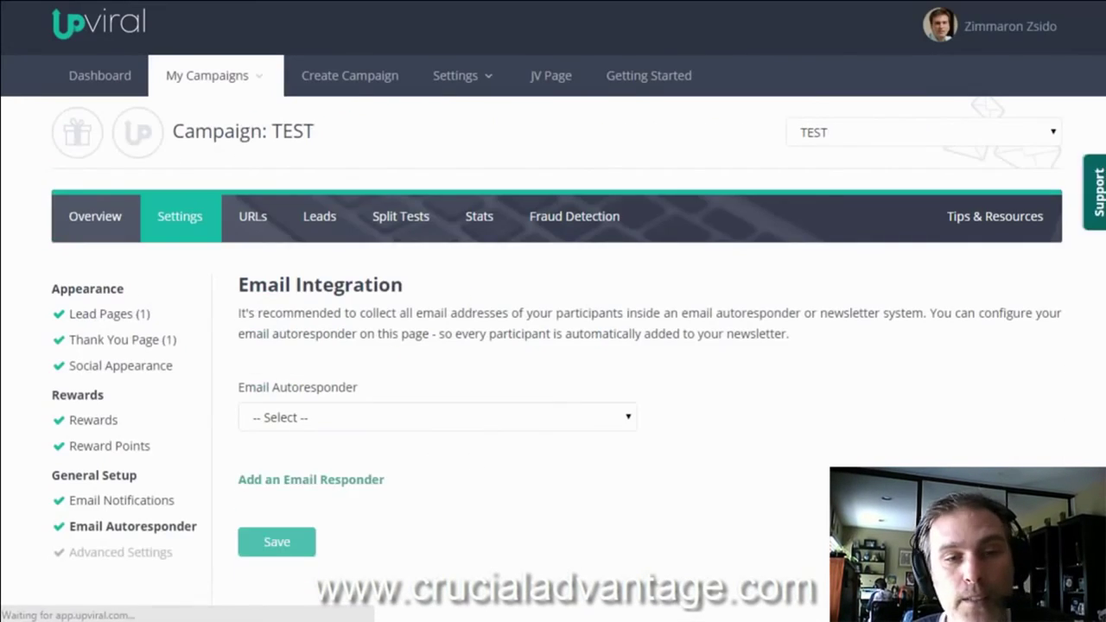
scroll(723, 296, "down", 2)
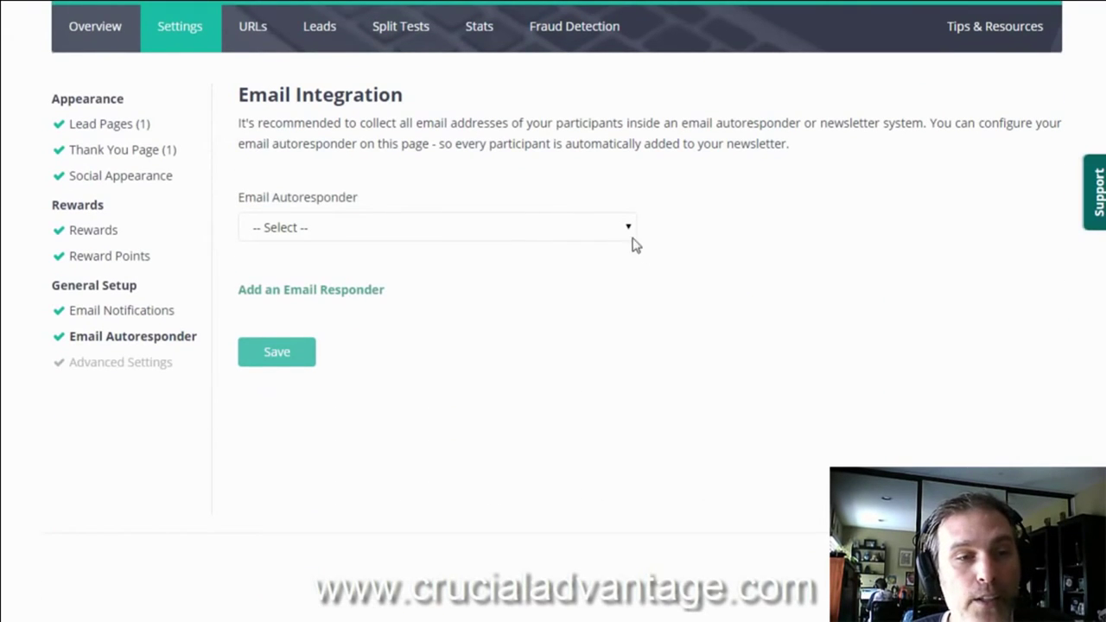
left_click(627, 229)
left_click(526, 257)
- Open the campaign's advanced settings and look over the referral tracking and lead page domain options
left_click(120, 361)
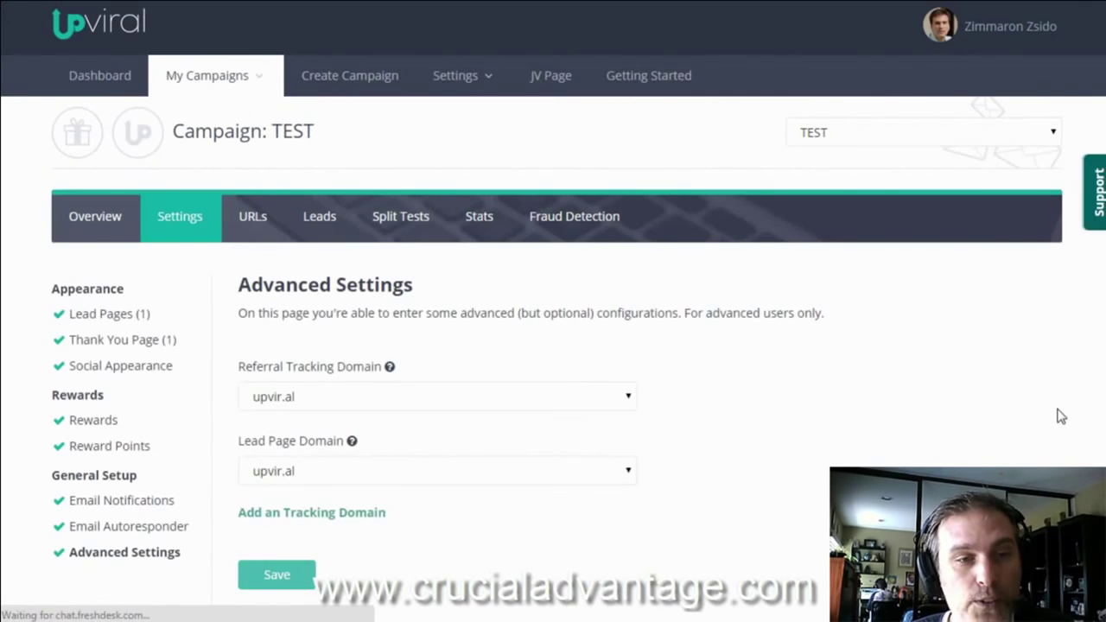
scroll(1036, 451, "down", 2)
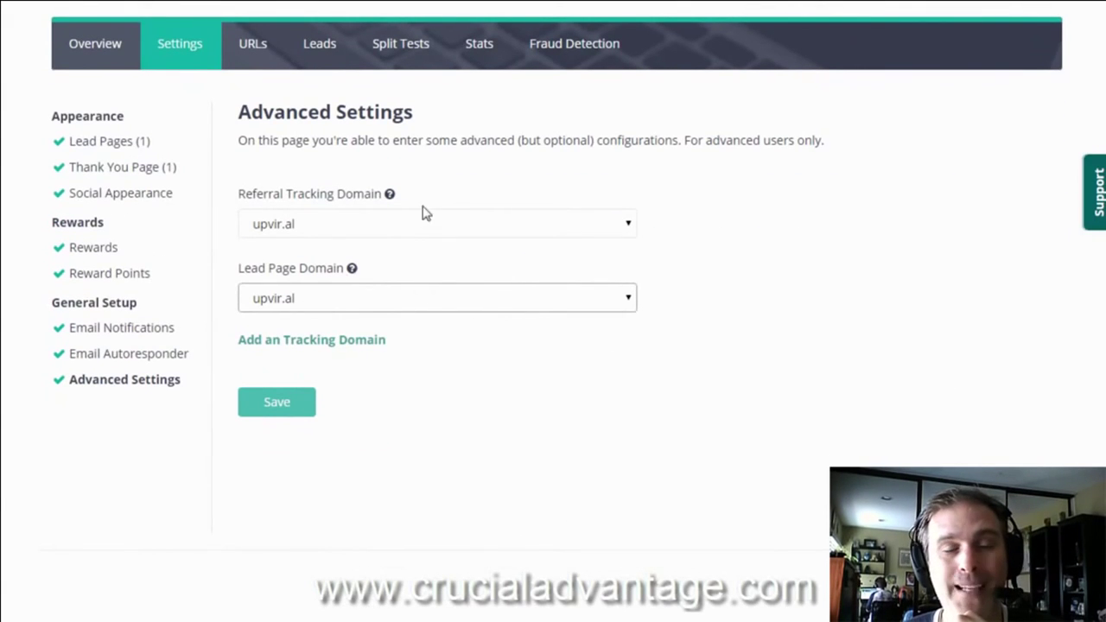
scroll(553, 311, "up", 2)
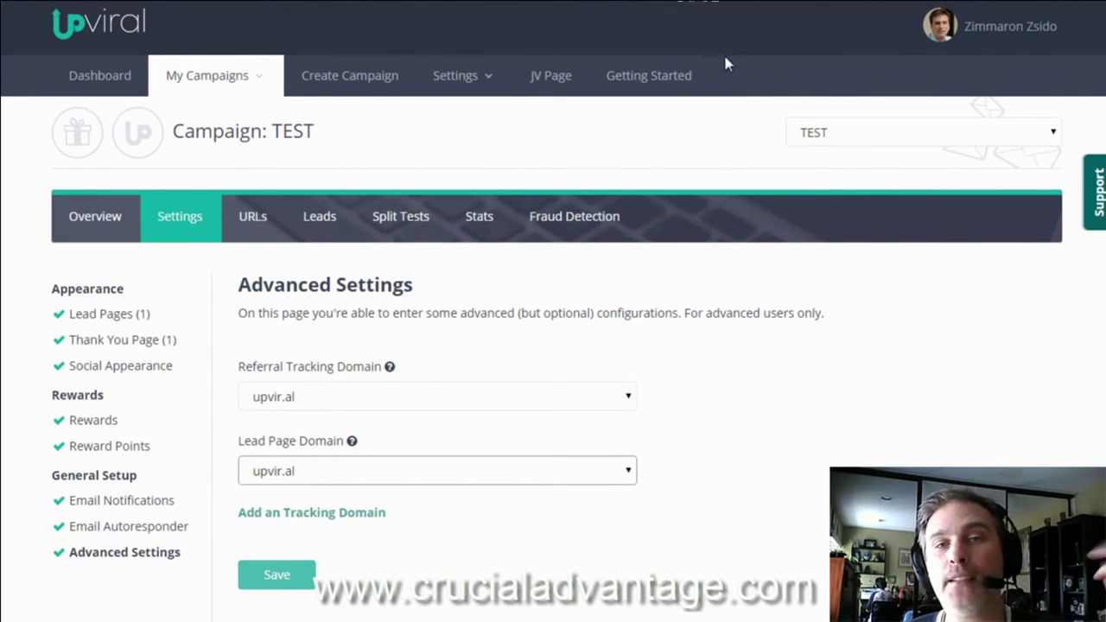
left_click(696, 76)
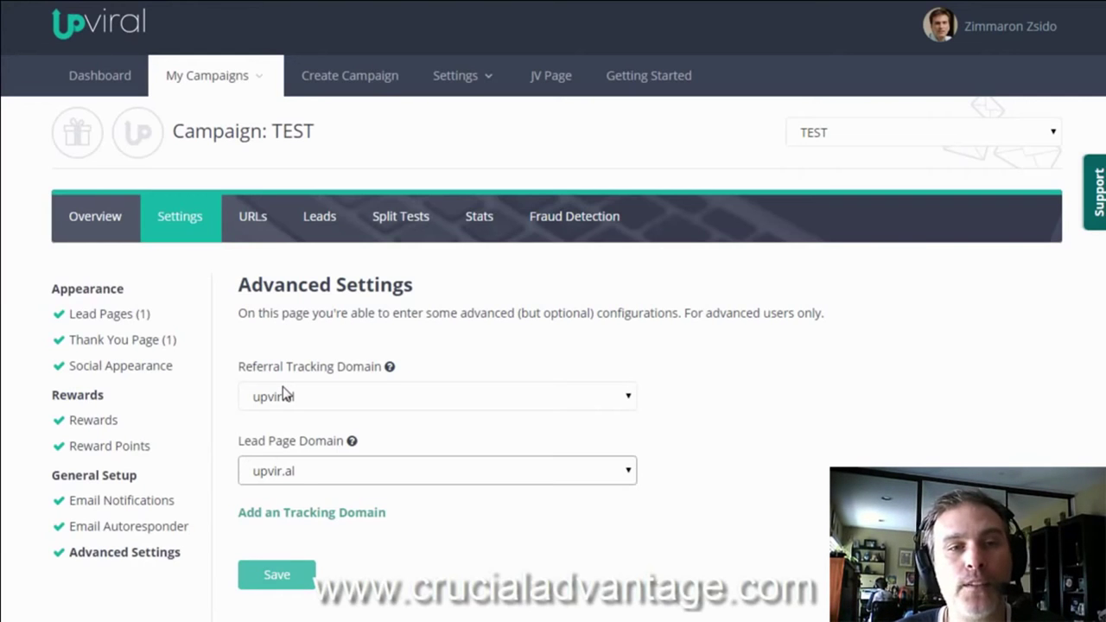
- View the campaign's URL, leads and split tests pages in turn
left_click(261, 221)
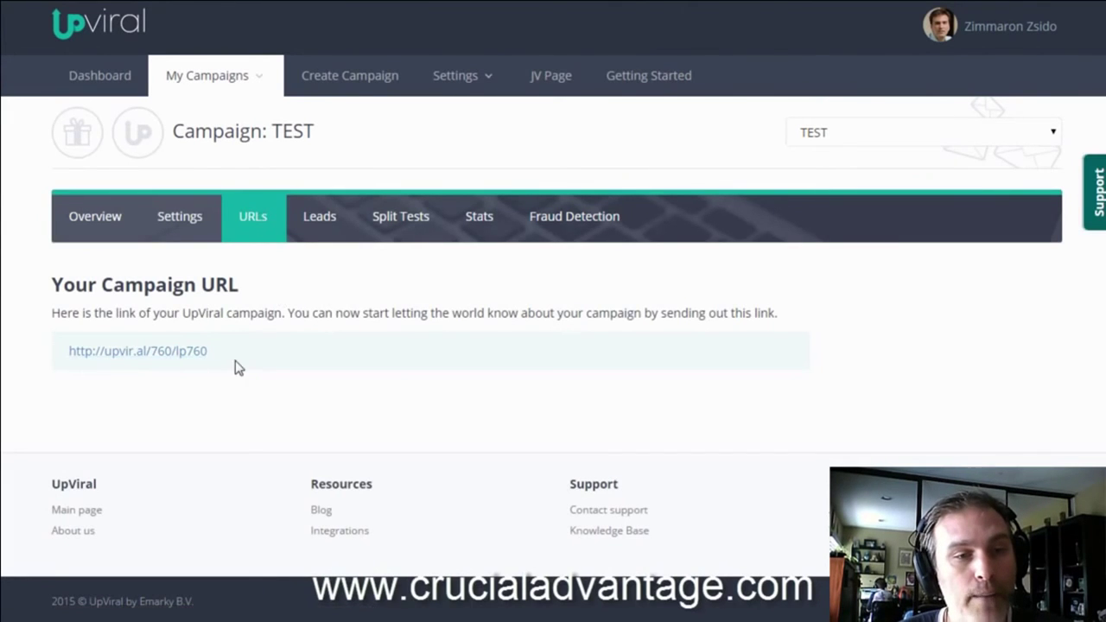
left_click(319, 223)
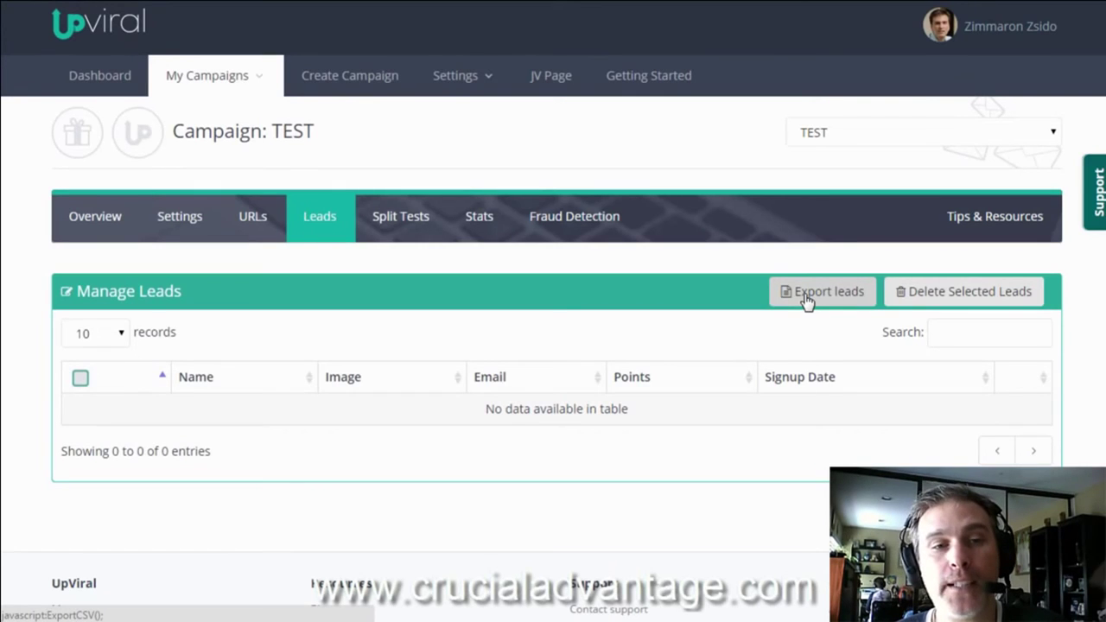
left_click(416, 221)
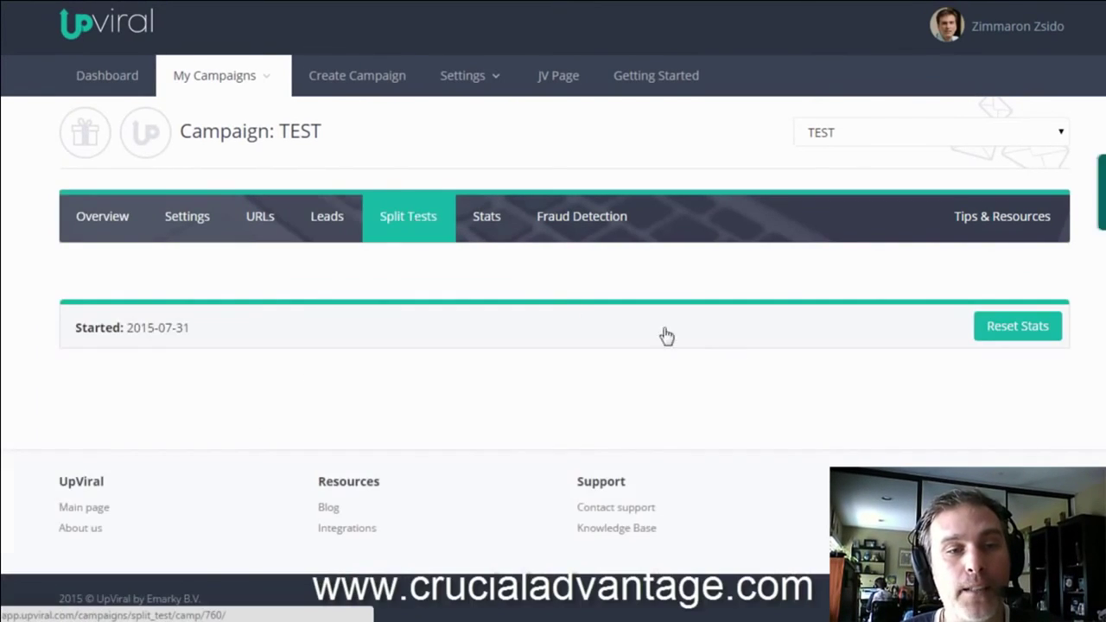
- Open the campaign's stats and look through the metrics from the campaign totals down to the sharing activity
left_click(489, 219)
scroll(1068, 228, "down", 7)
scroll(553, 311, "down", 2)
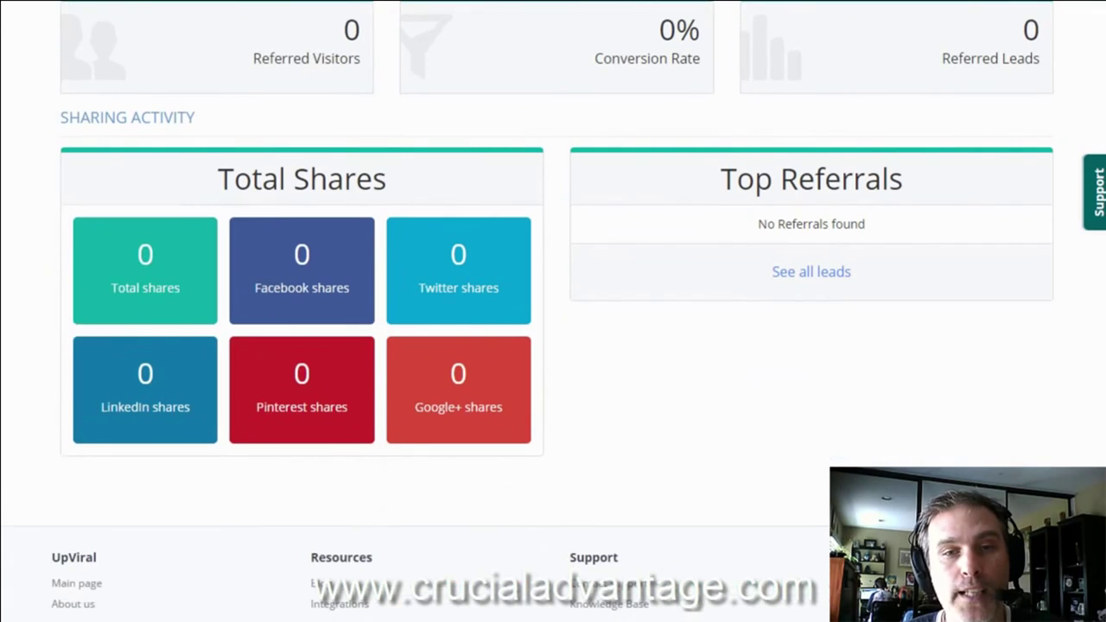
scroll(1041, 168, "up", 9)
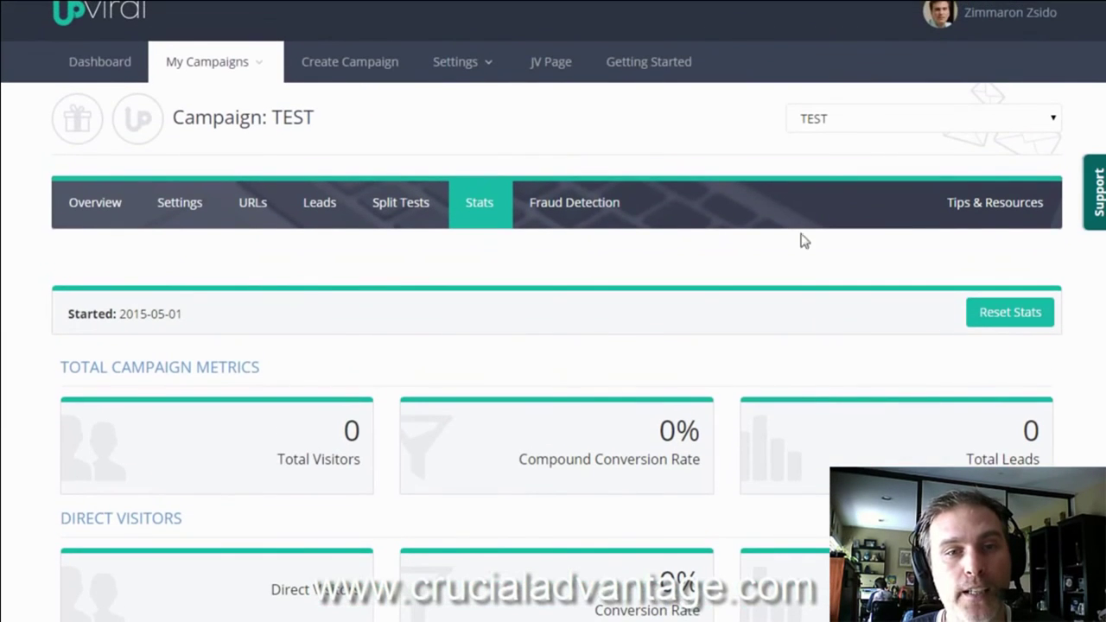
left_click(568, 210)
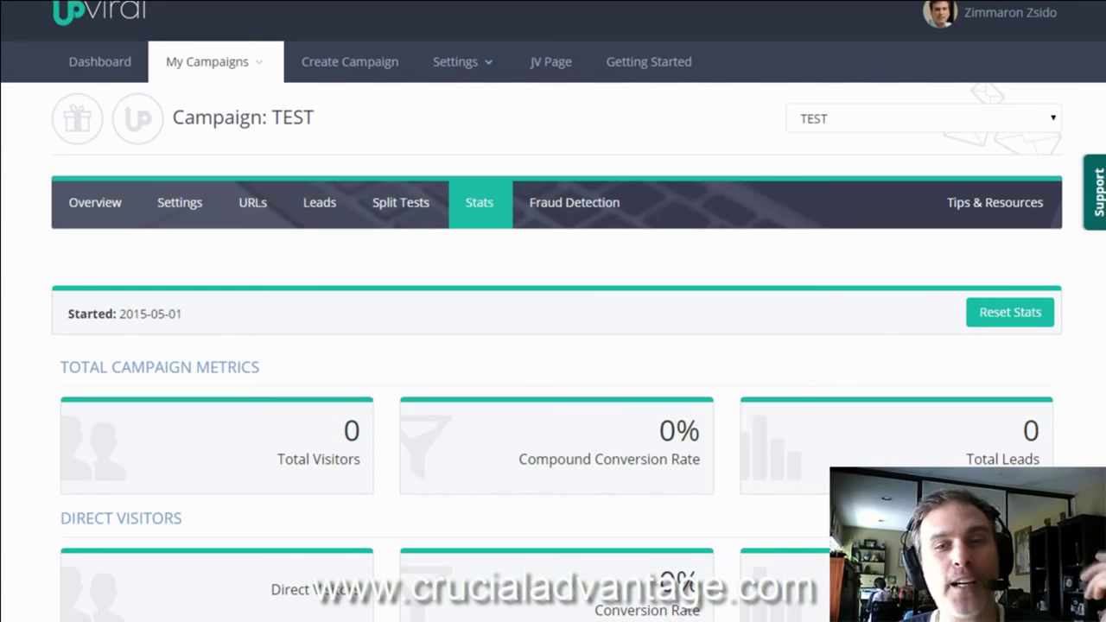
scroll(553, 311, "up", 1)
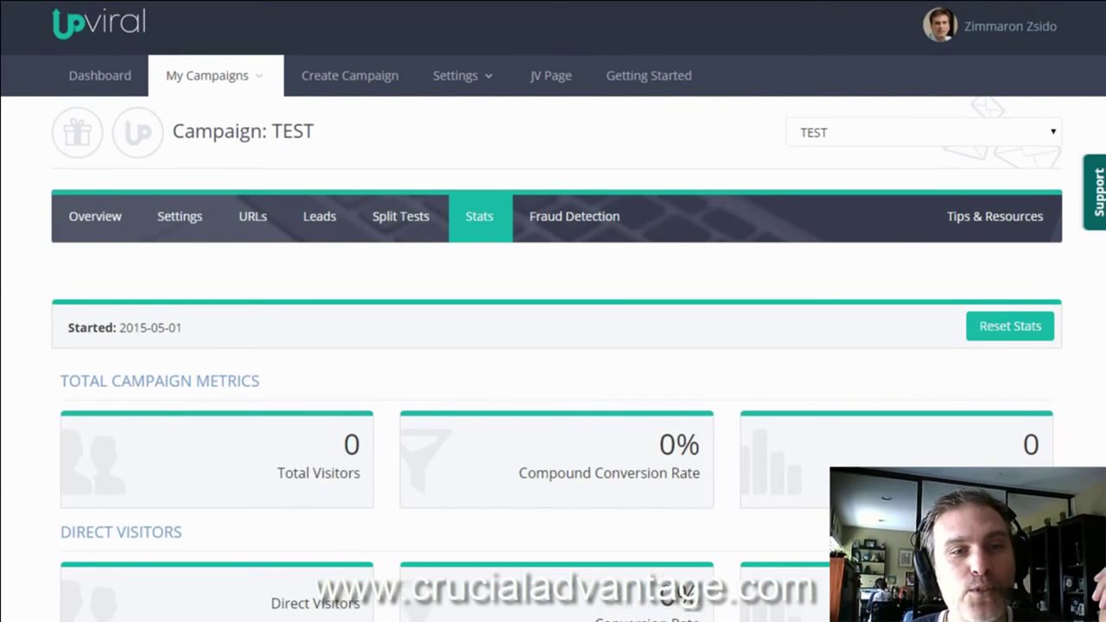
left_click(236, 89)
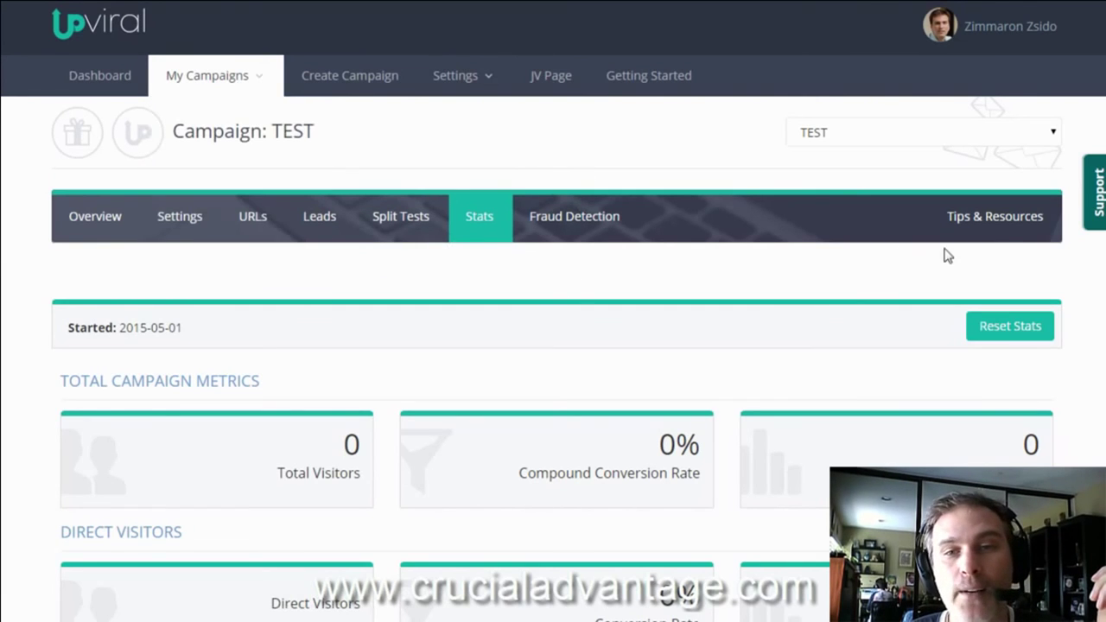
- Open the Tips & Resources video for the campaign stats, look at its example metrics, and close it
left_click(1011, 226)
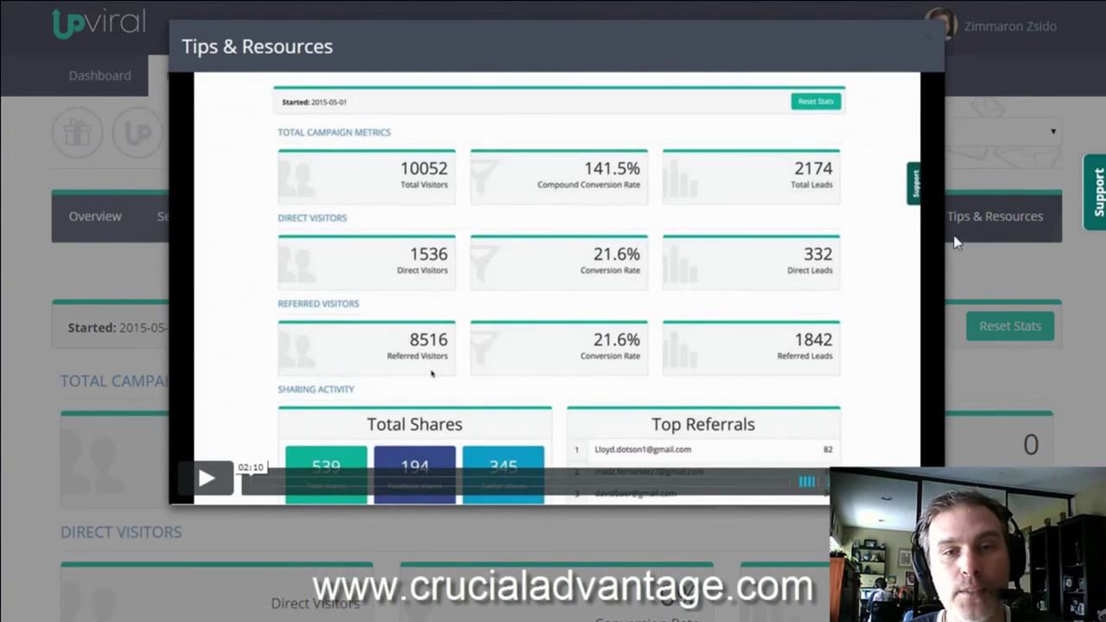
mouse_move(881, 207)
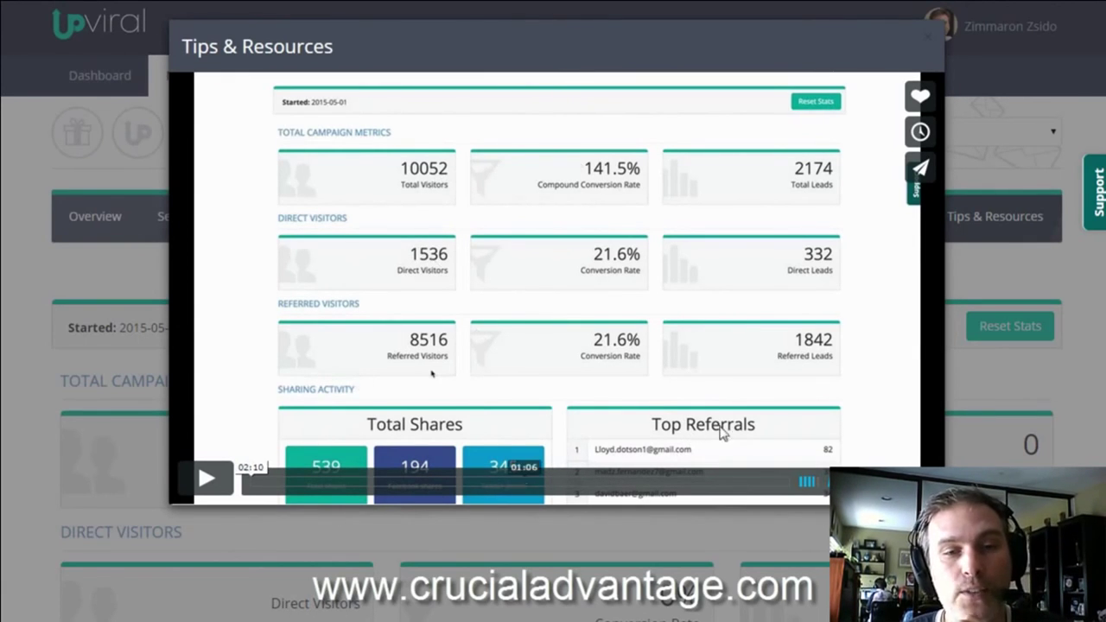
left_click(926, 36)
- Look through the TEST campaign's stats again, down to the total shares and top referrals
scroll(553, 311, "down", 5)
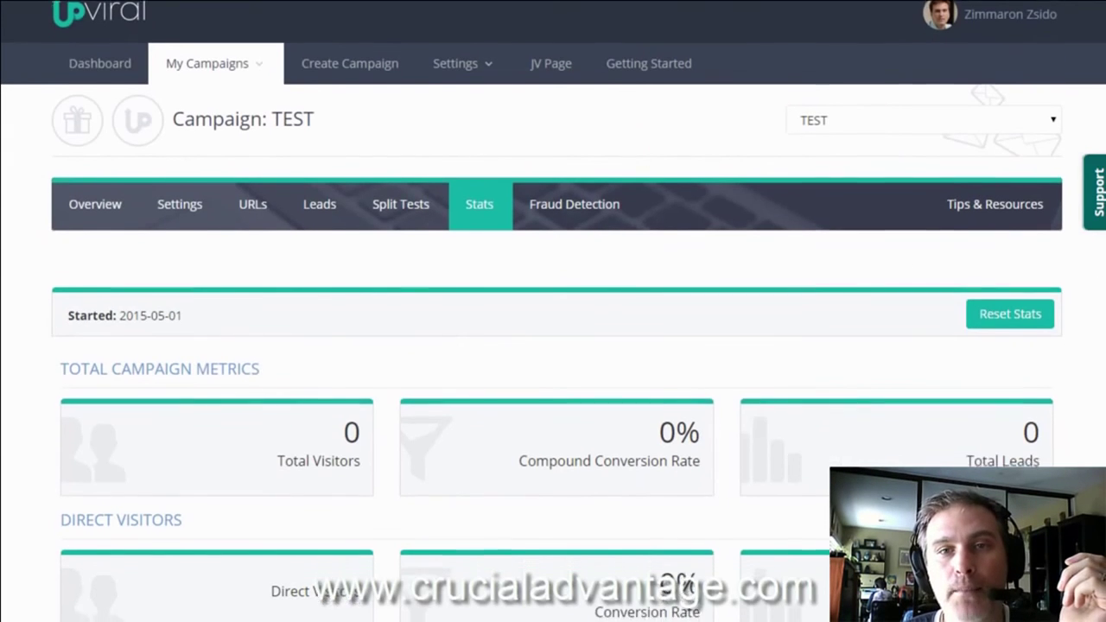
scroll(553, 311, "down", 4)
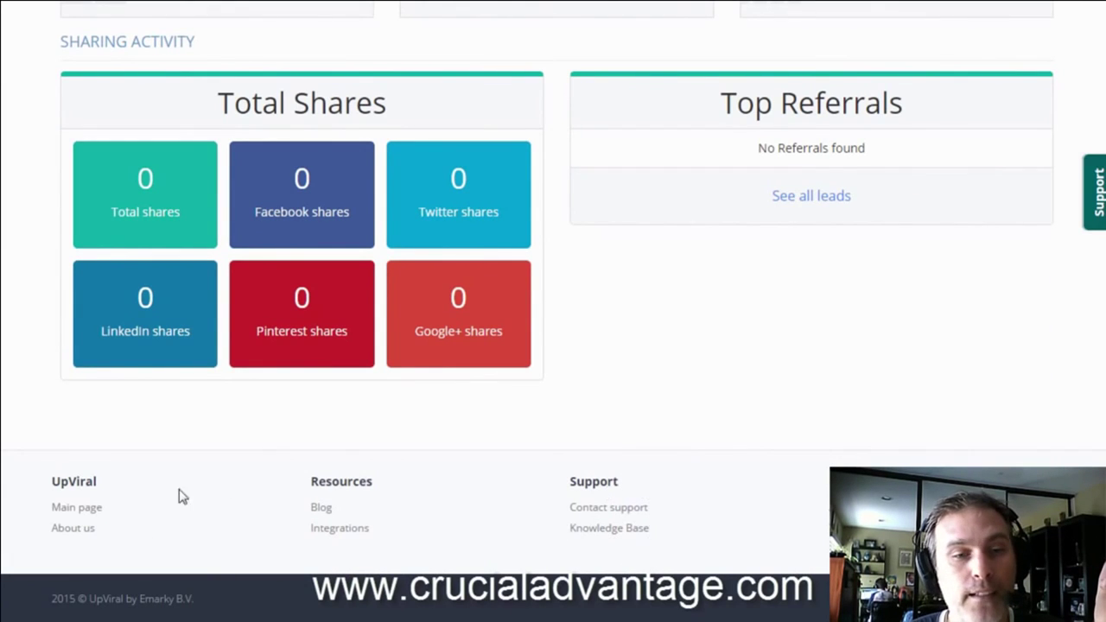
scroll(1007, 141, "up", 15)
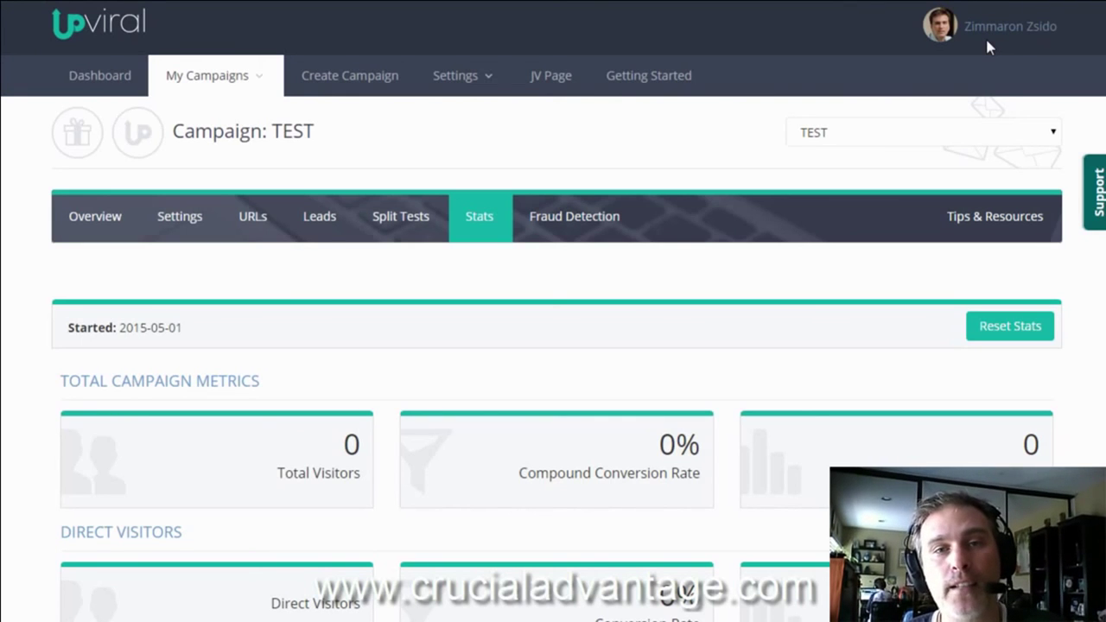
left_click(998, 29)
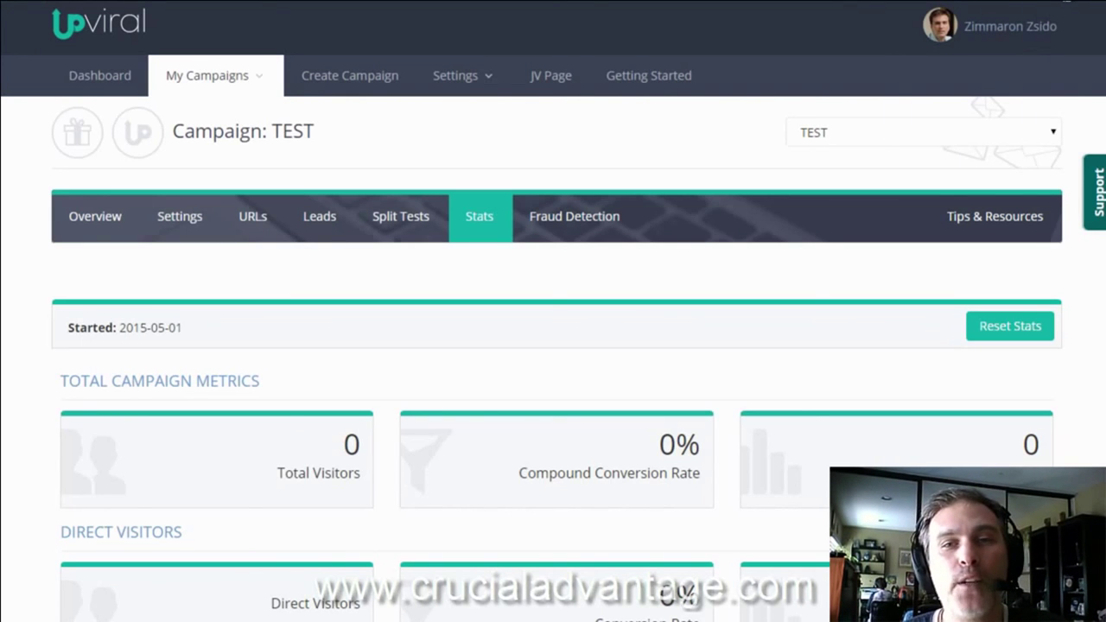